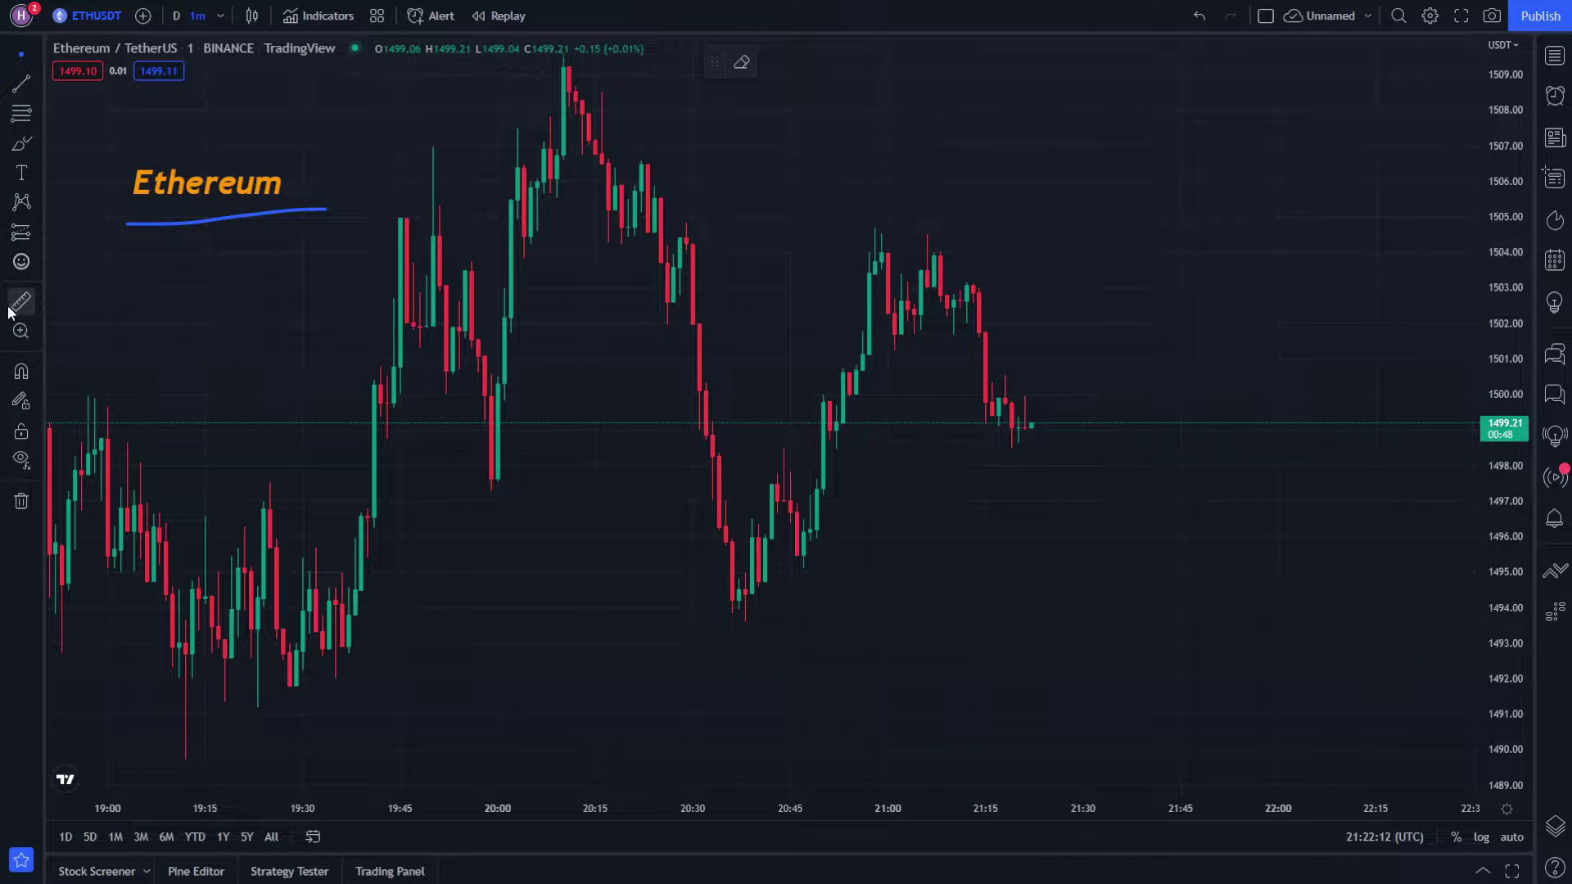
# - Brush a small circle in the empty area near 1504 at 21:25, with an arrow pointing down into it
pyautogui.moveTo(288, 379); pyautogui.dragTo(407, 382)
pyautogui.moveTo(573, 789); pyautogui.dragTo(438, 784)
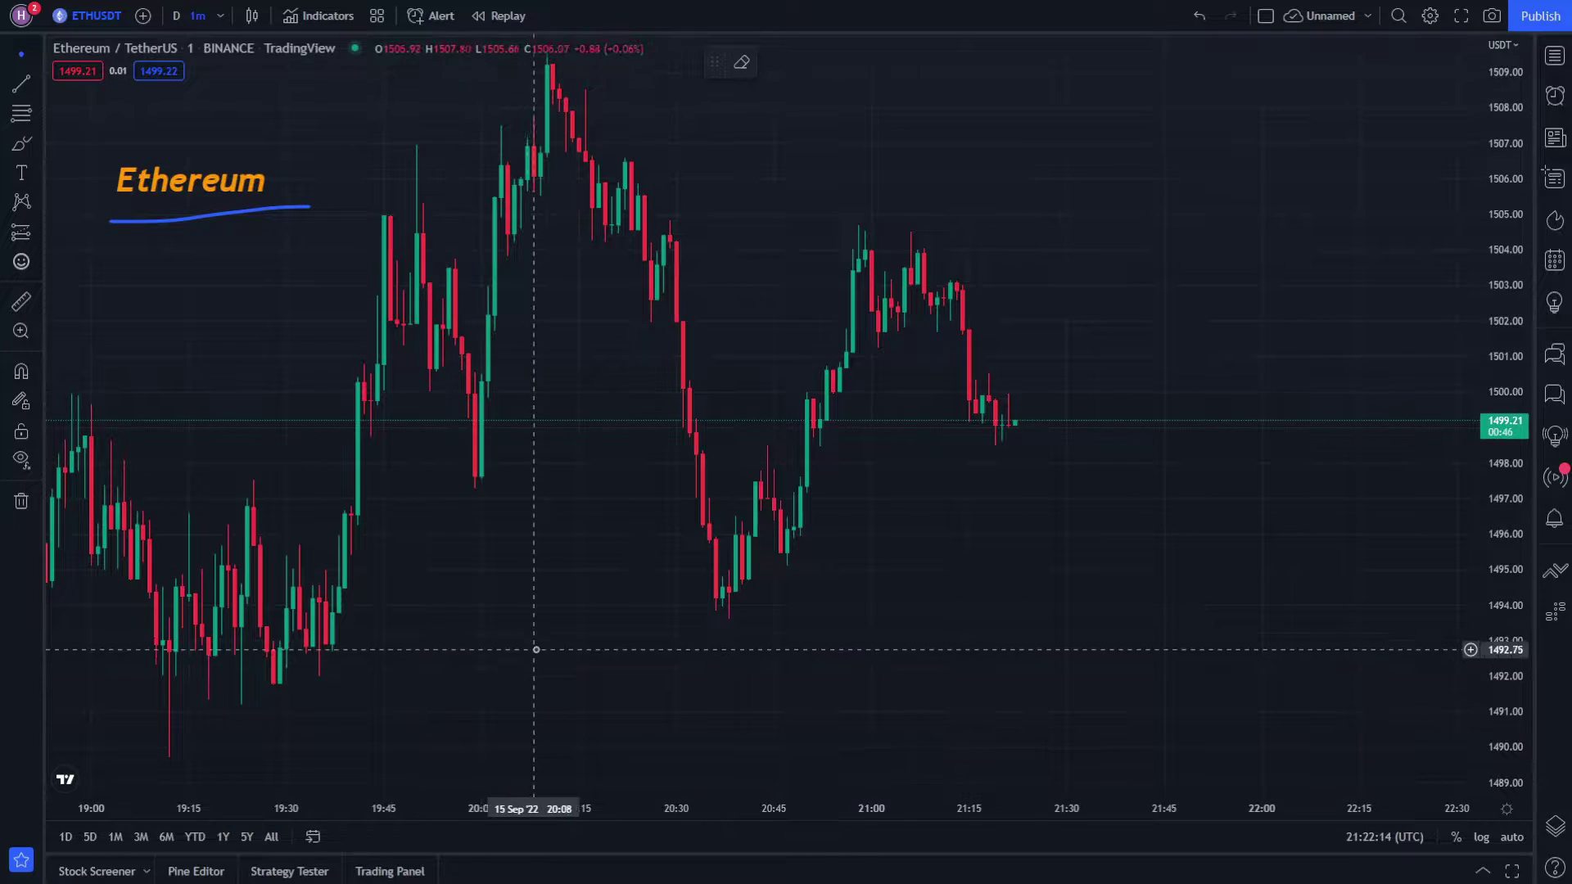
pyautogui.moveTo(536, 649); pyautogui.dragTo(412, 659)
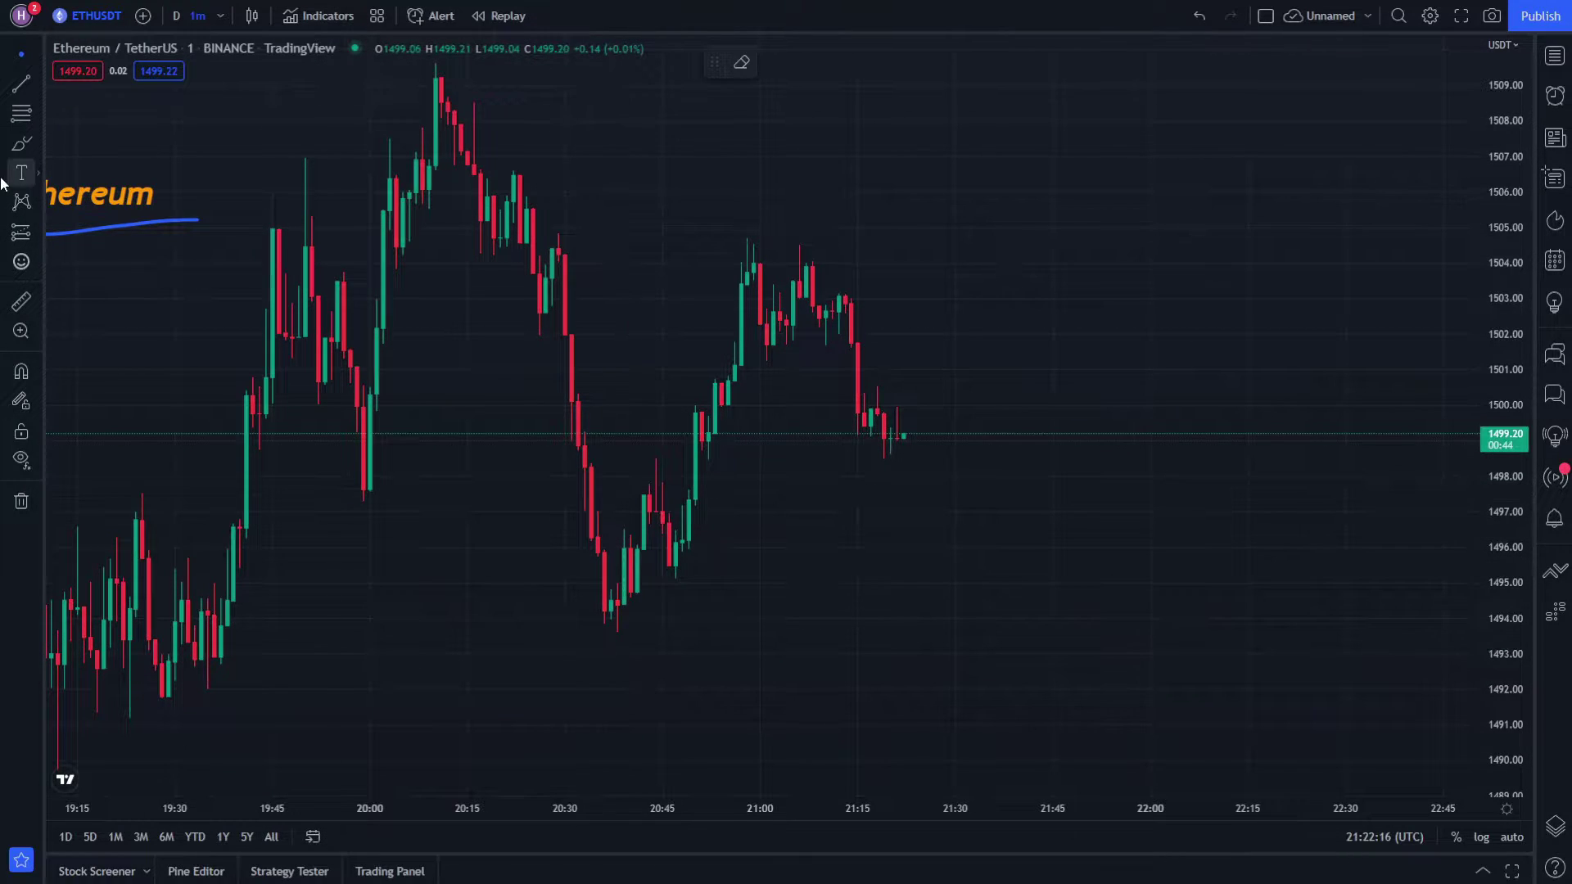
pyautogui.click(22, 144)
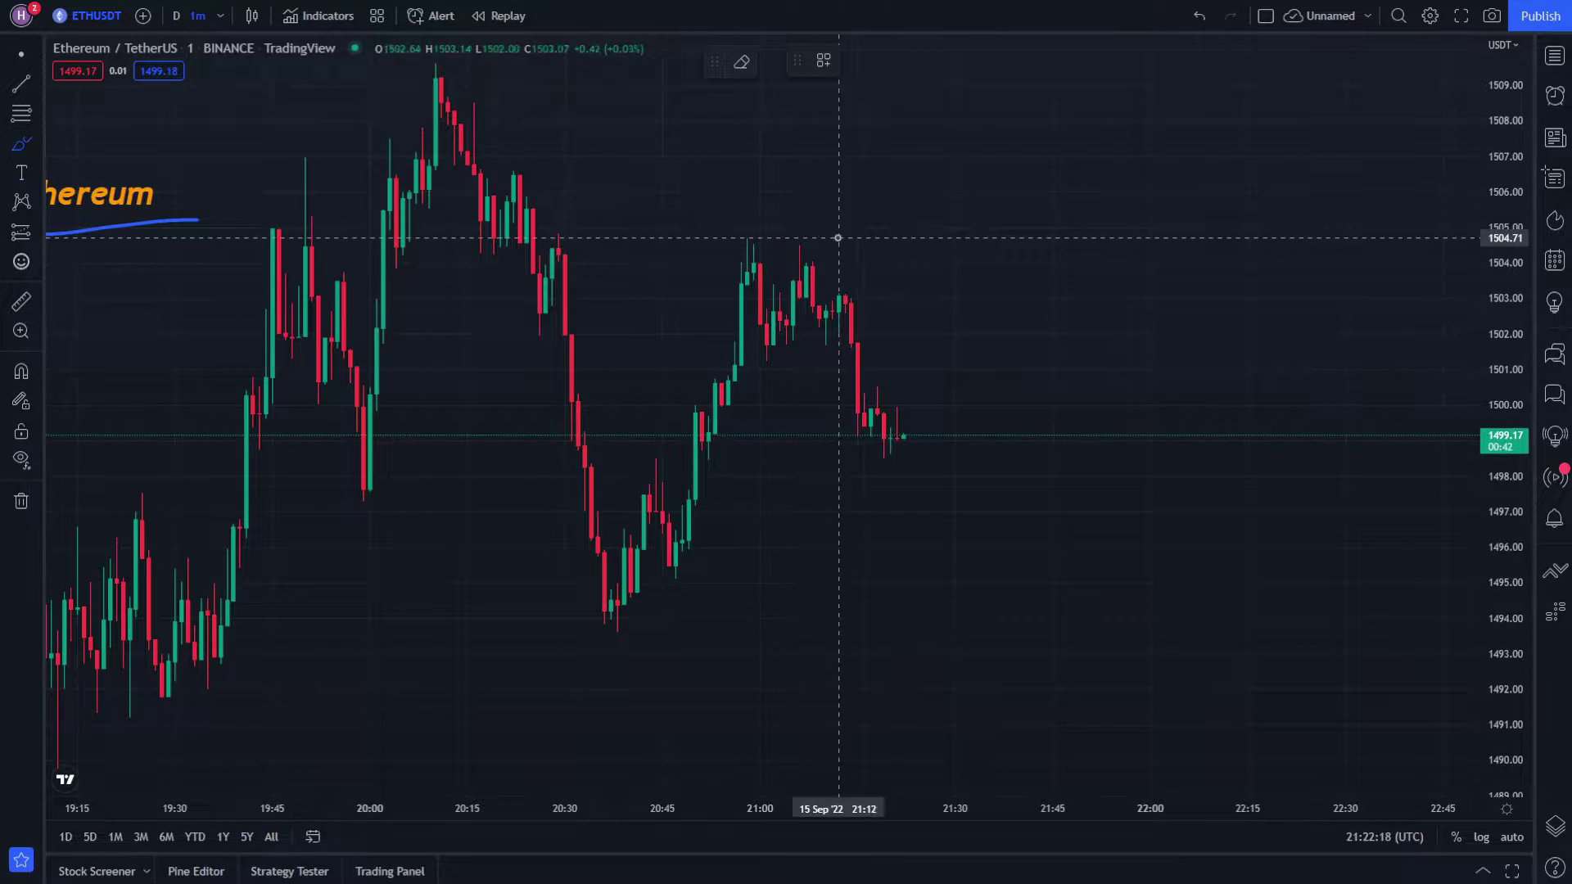
pyautogui.moveTo(934, 223); pyautogui.dragTo(904, 225)
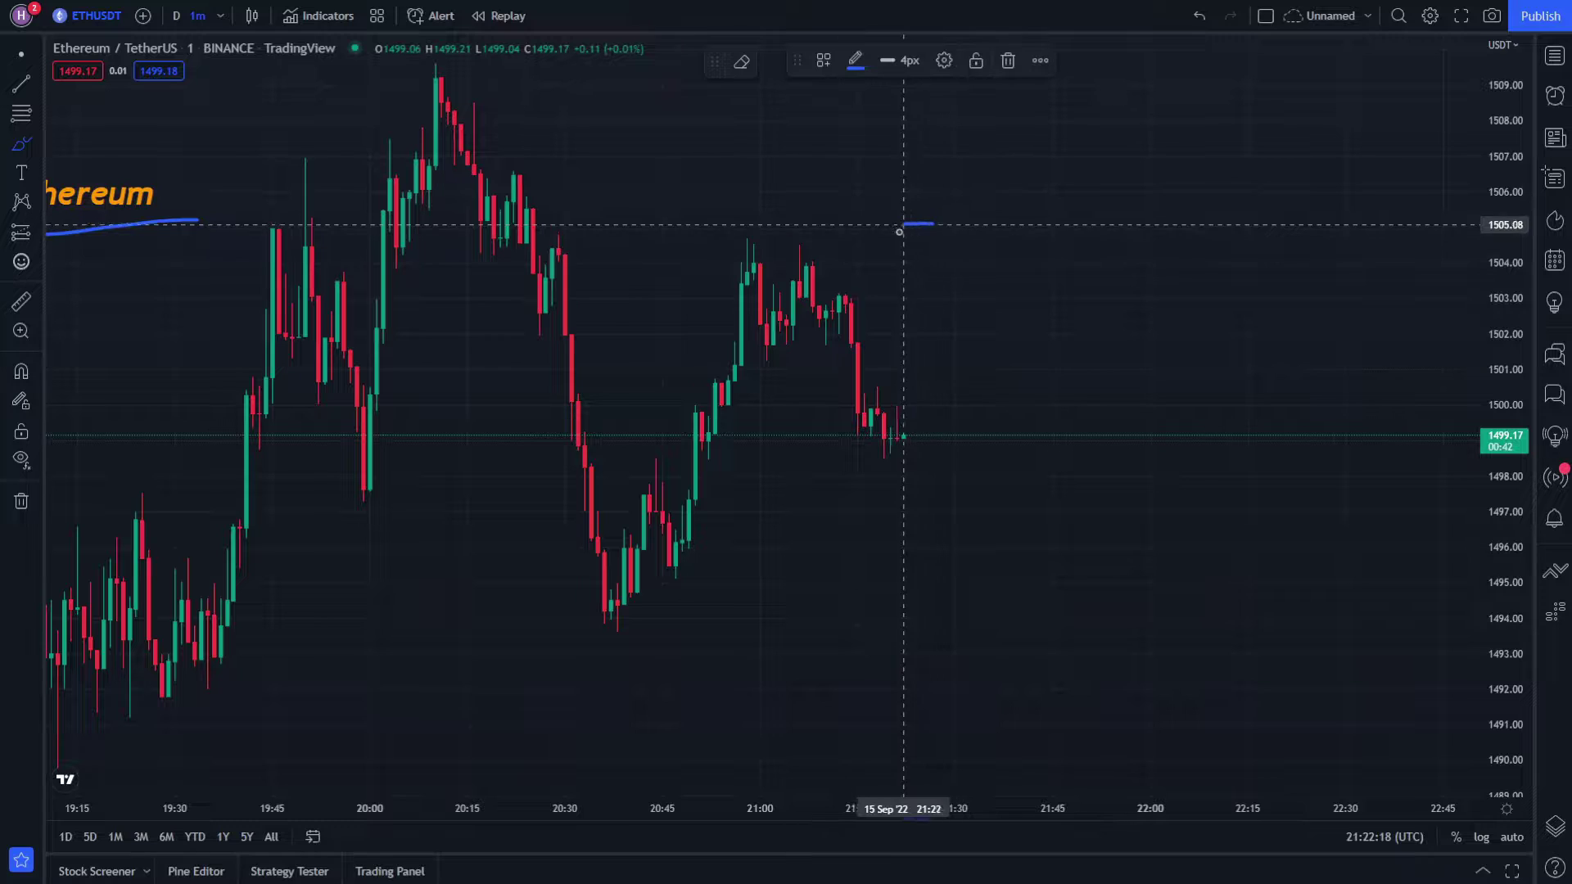
pyautogui.click(1199, 16)
pyautogui.moveTo(968, 253); pyautogui.dragTo(937, 276)
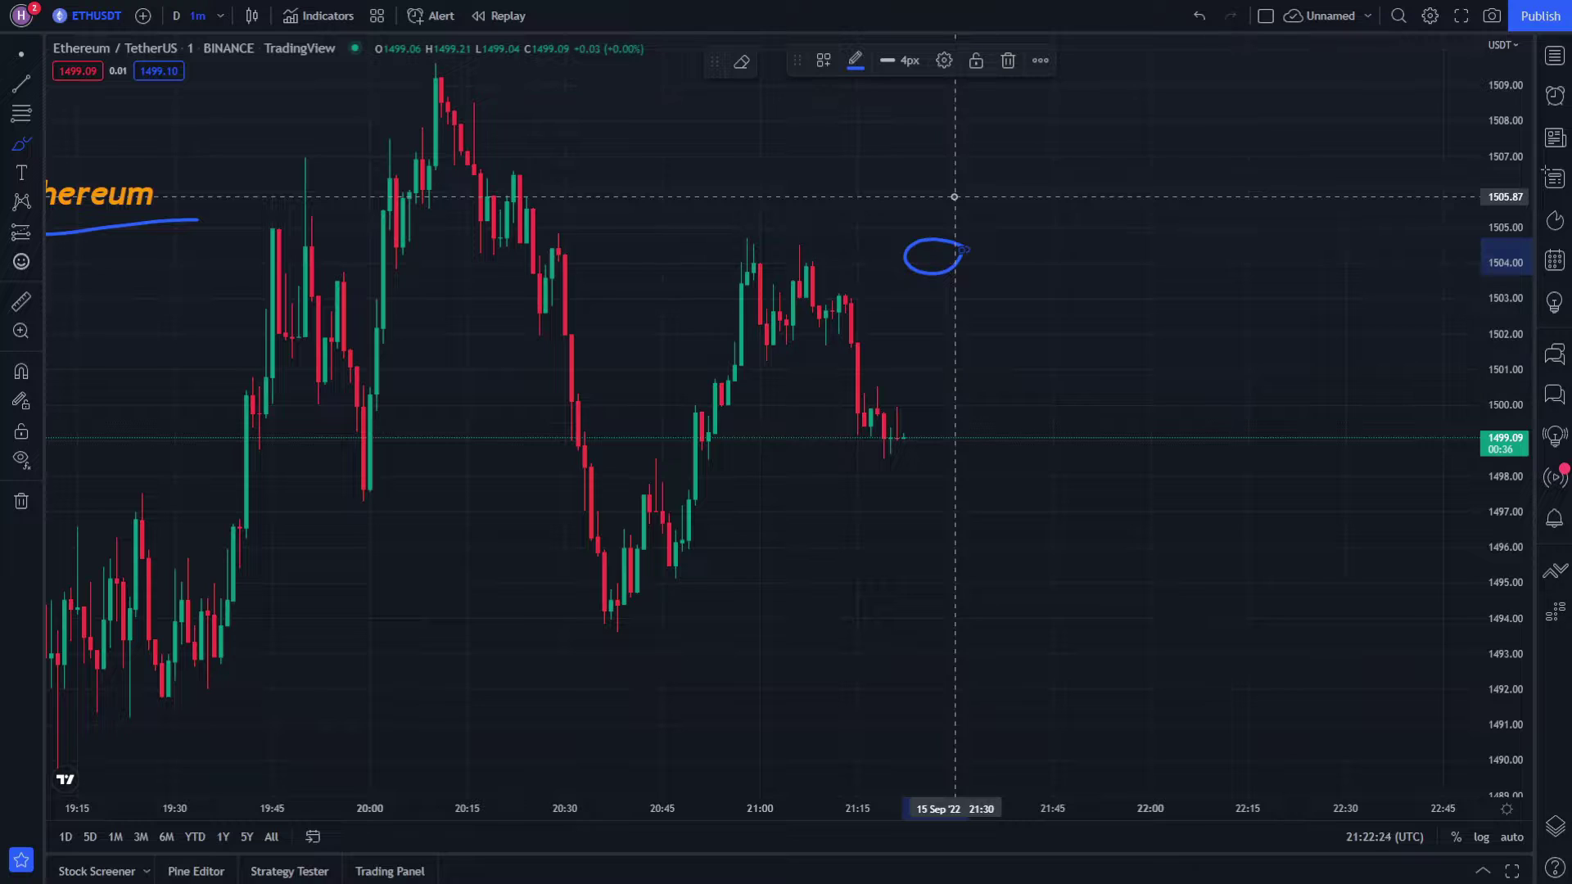
pyautogui.moveTo(975, 182)
pyautogui.mouseDown()
pyautogui.moveTo(956, 249)
pyautogui.moveTo(939, 212)
pyautogui.mouseUp()
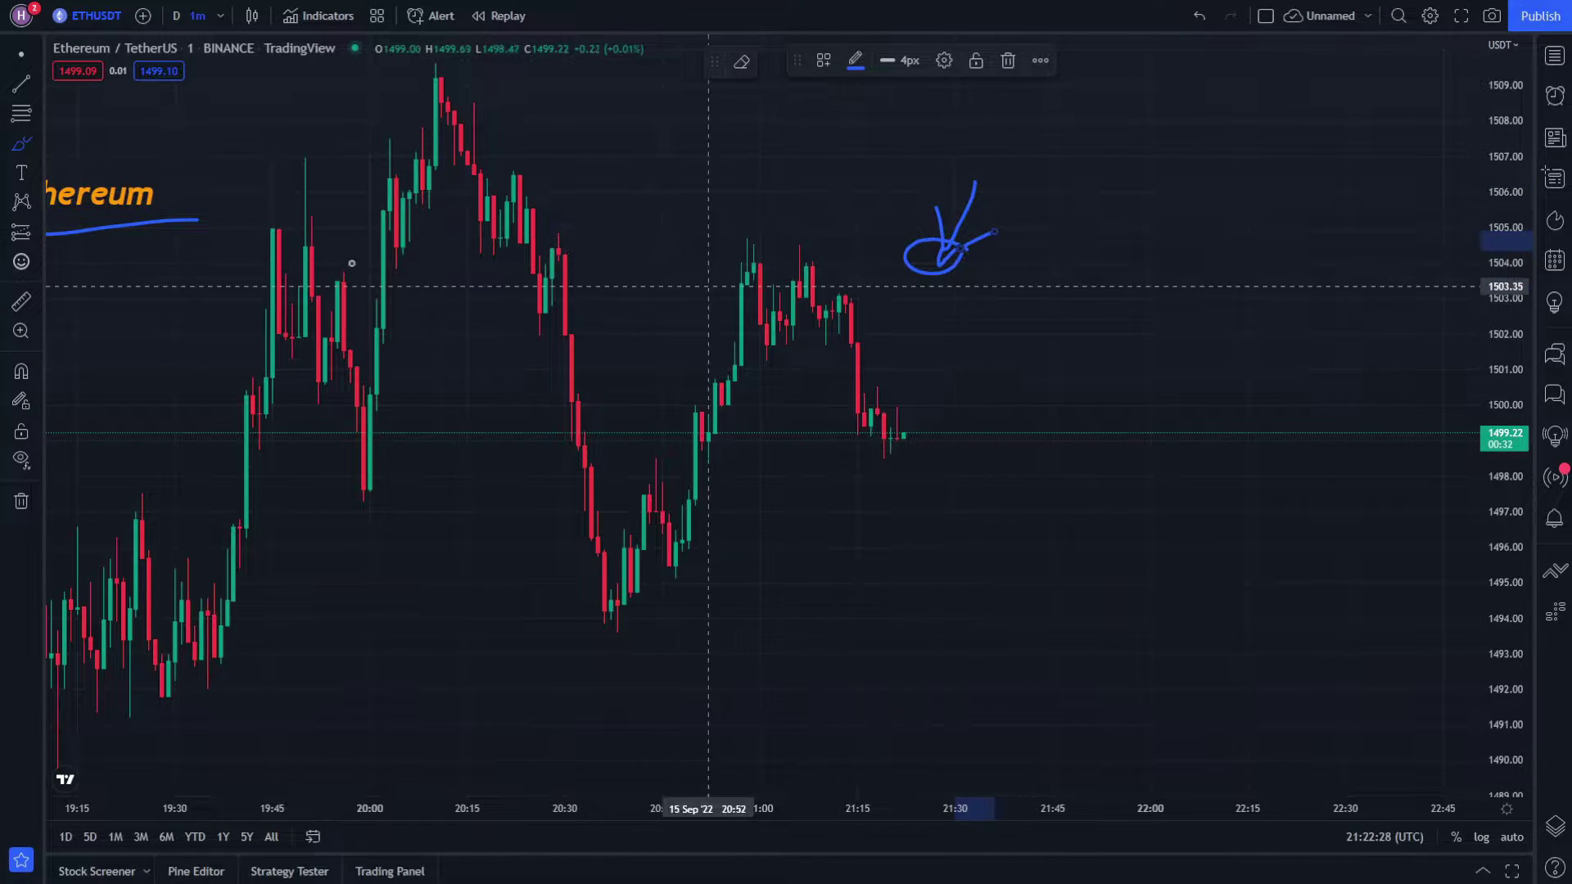
pyautogui.click(6, 54)
# - Draw a rising trendline from the 20:36 low at 1493.61, under the recent lows, to about 1501.6 at 21:45
pyautogui.moveTo(468, 245)
pyautogui.mouseDown()
pyautogui.moveTo(652, 231)
pyautogui.moveTo(632, 270)
pyautogui.moveTo(555, 311)
pyautogui.moveTo(361, 253)
pyautogui.moveTo(407, 266)
pyautogui.mouseUp()
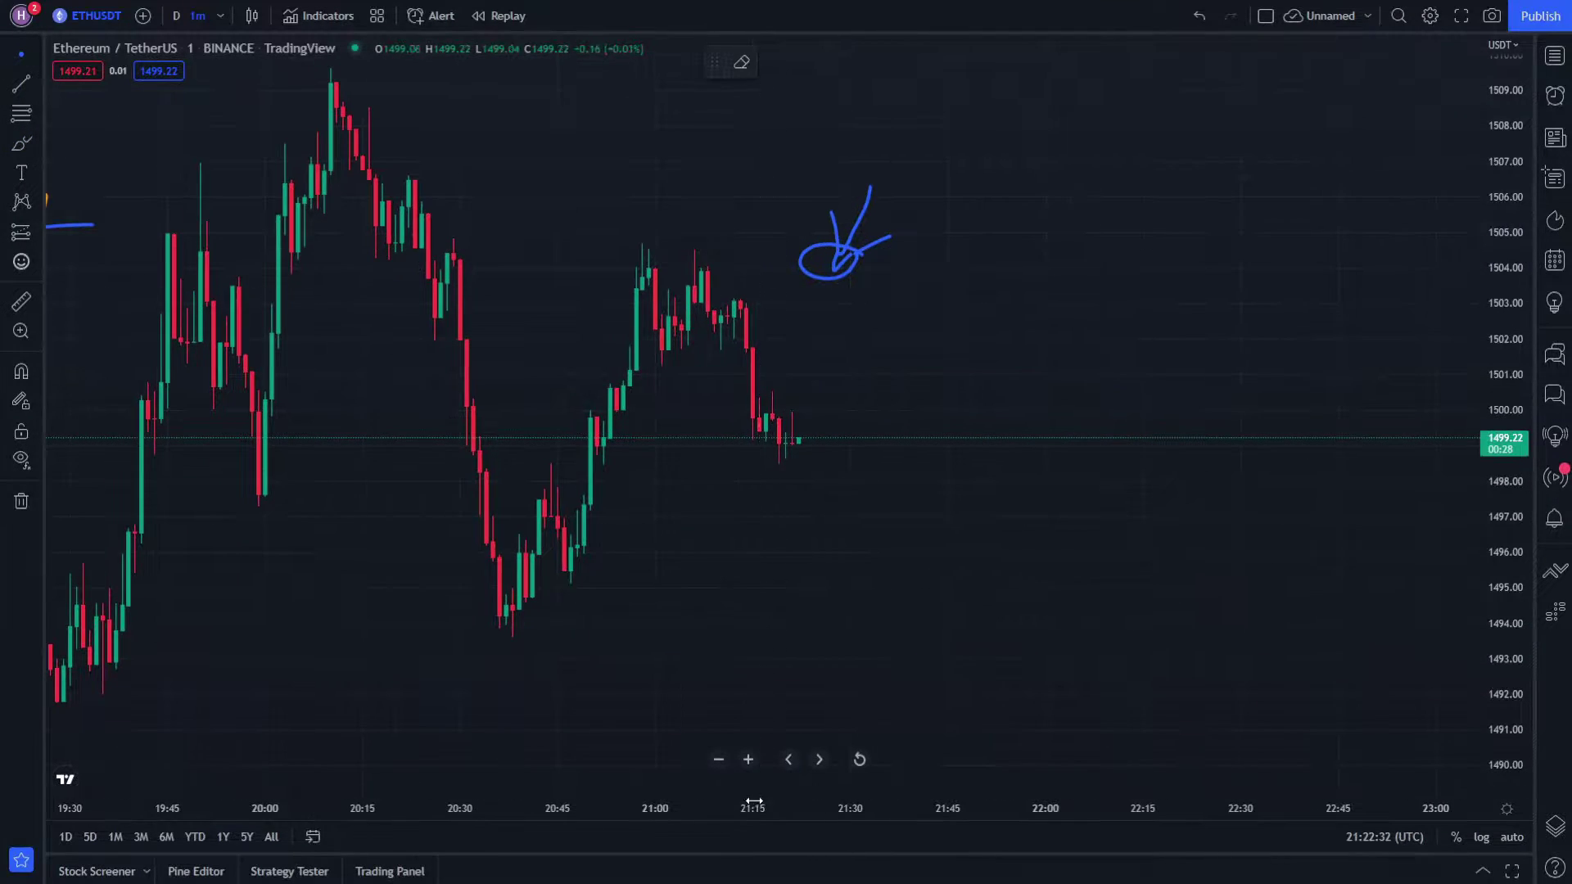
pyautogui.moveTo(748, 776)
pyautogui.mouseDown()
pyautogui.moveTo(745, 620)
pyautogui.moveTo(803, 581)
pyautogui.mouseUp()
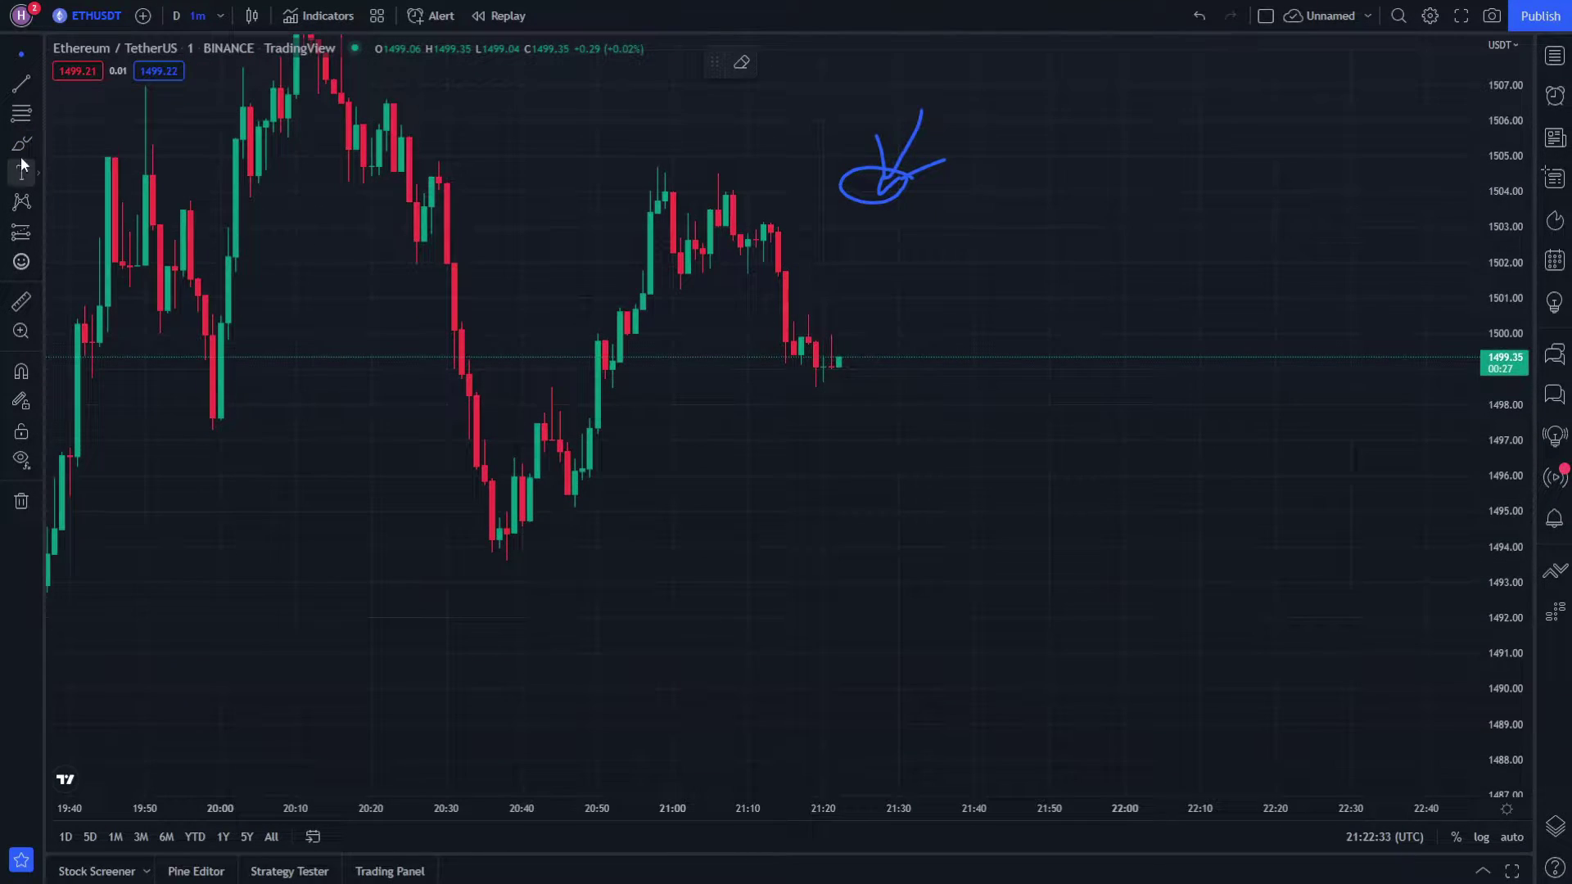
pyautogui.click(8, 59)
pyautogui.moveTo(287, 297); pyautogui.dragTo(319, 389)
pyautogui.click(20, 86)
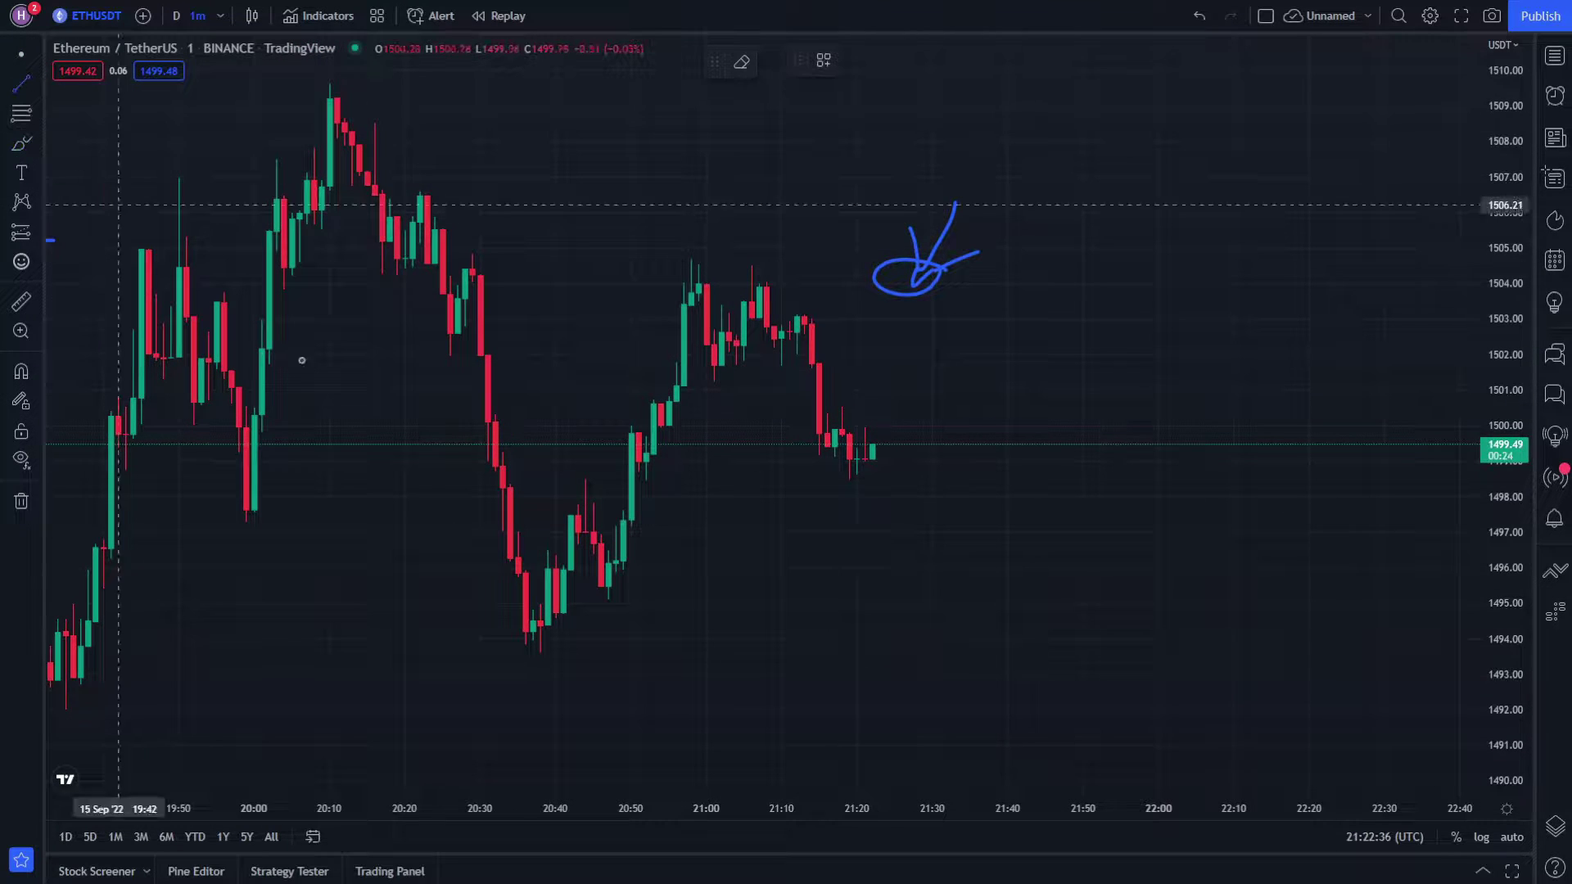
pyautogui.click(527, 653)
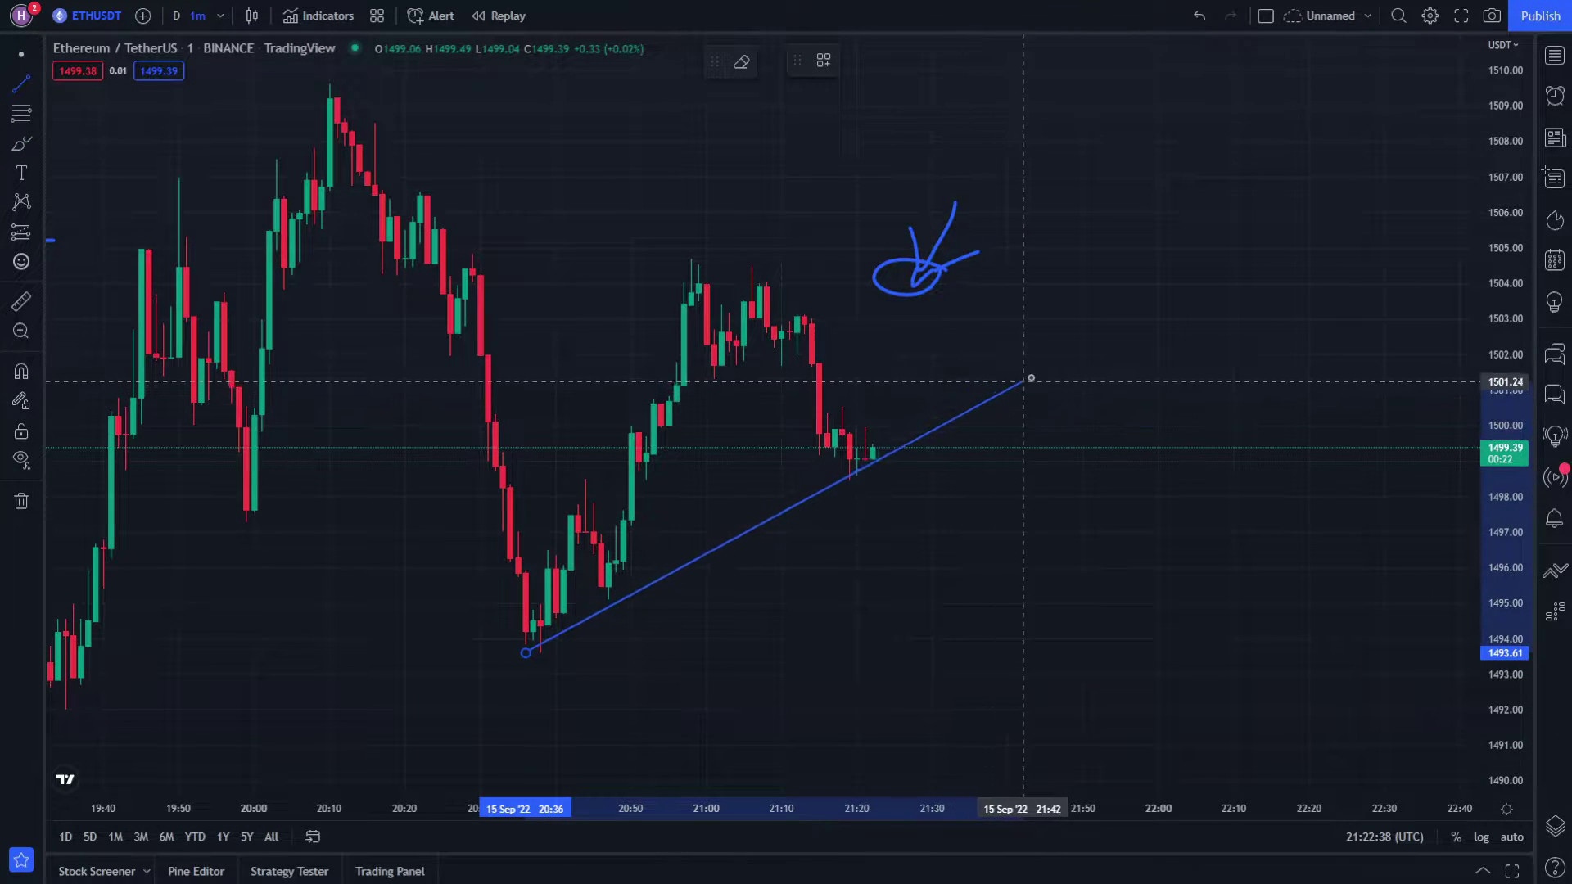
# - Brush circles around the swing high before 20:30 and the 20:36 low with a downward arrow between them, and handwrite 6 and 7 beneath
pyautogui.moveTo(697, 627); pyautogui.dragTo(832, 557)
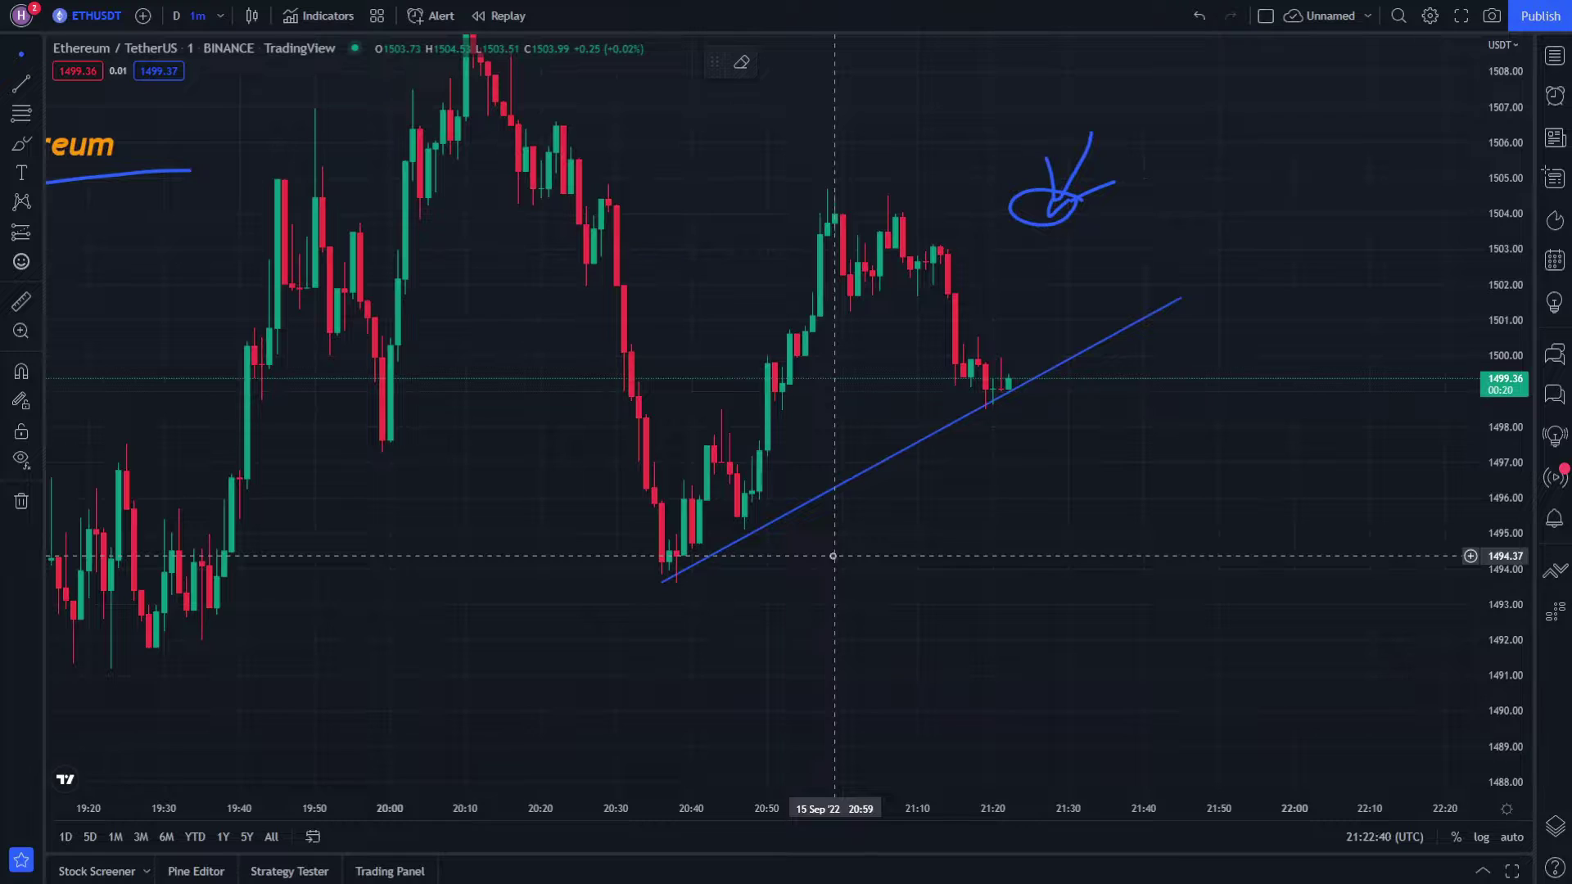
pyautogui.click(20, 145)
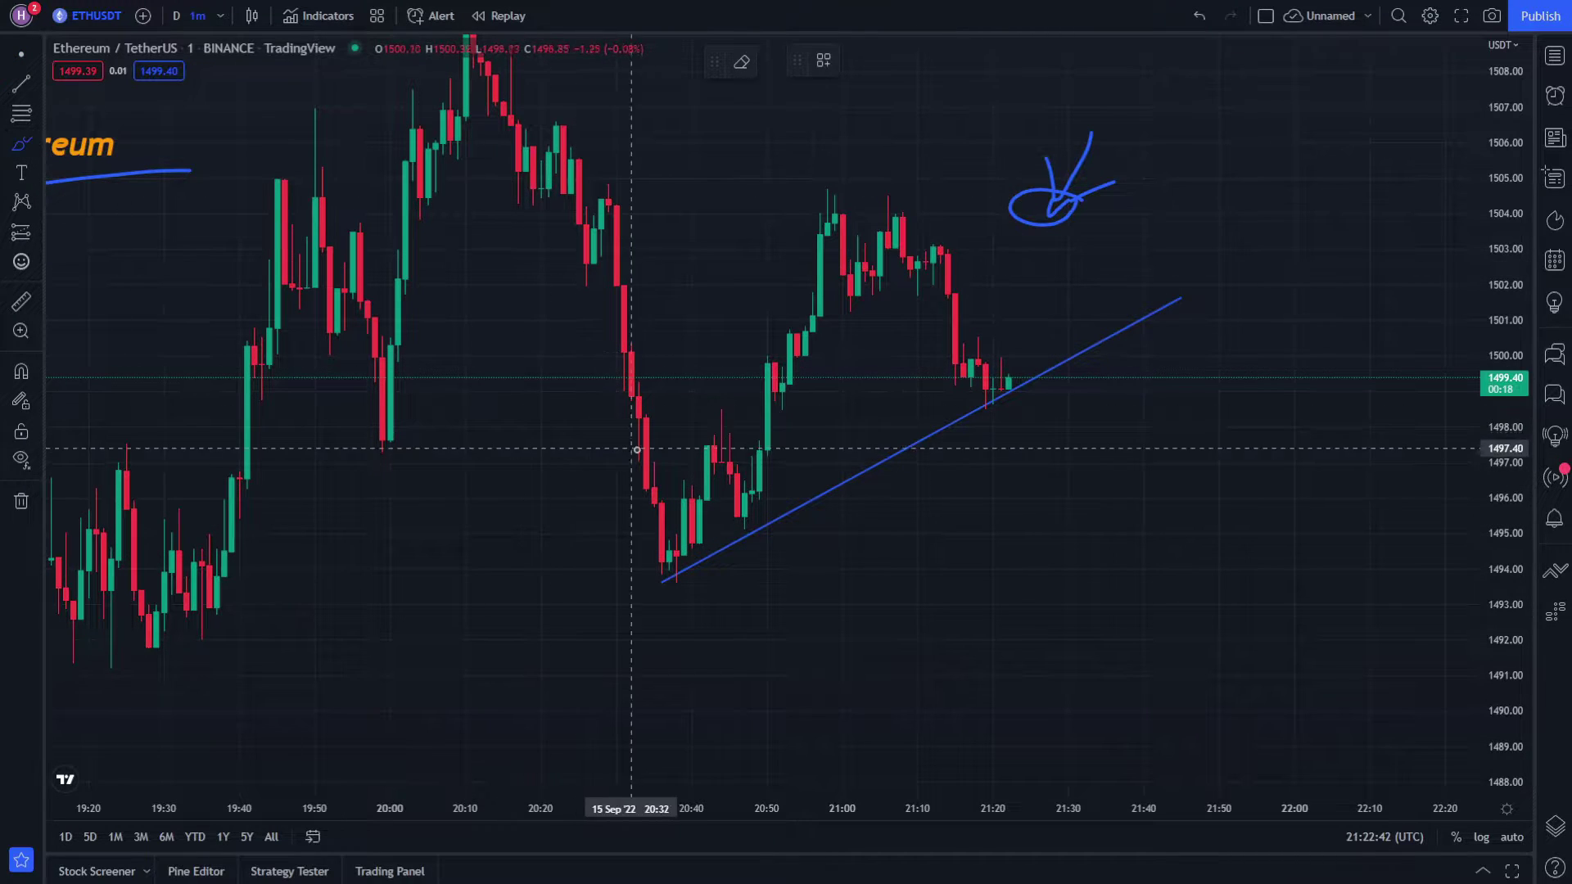
pyautogui.moveTo(646, 219); pyautogui.dragTo(580, 220)
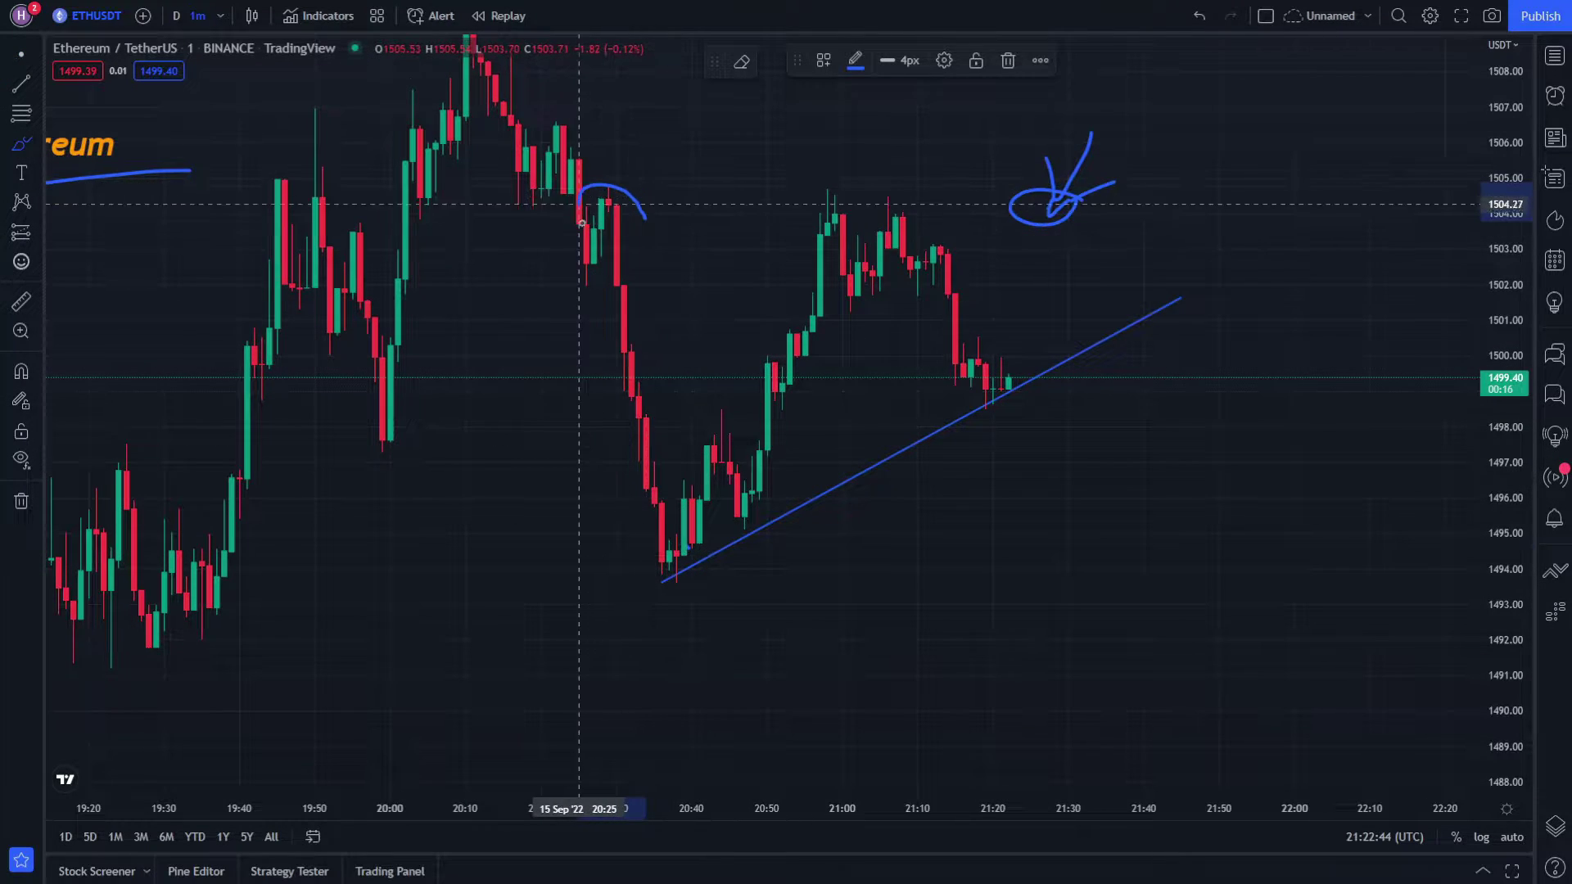
pyautogui.moveTo(572, 295)
pyautogui.mouseDown()
pyautogui.moveTo(613, 565)
pyautogui.moveTo(624, 514)
pyautogui.moveTo(659, 587)
pyautogui.mouseUp()
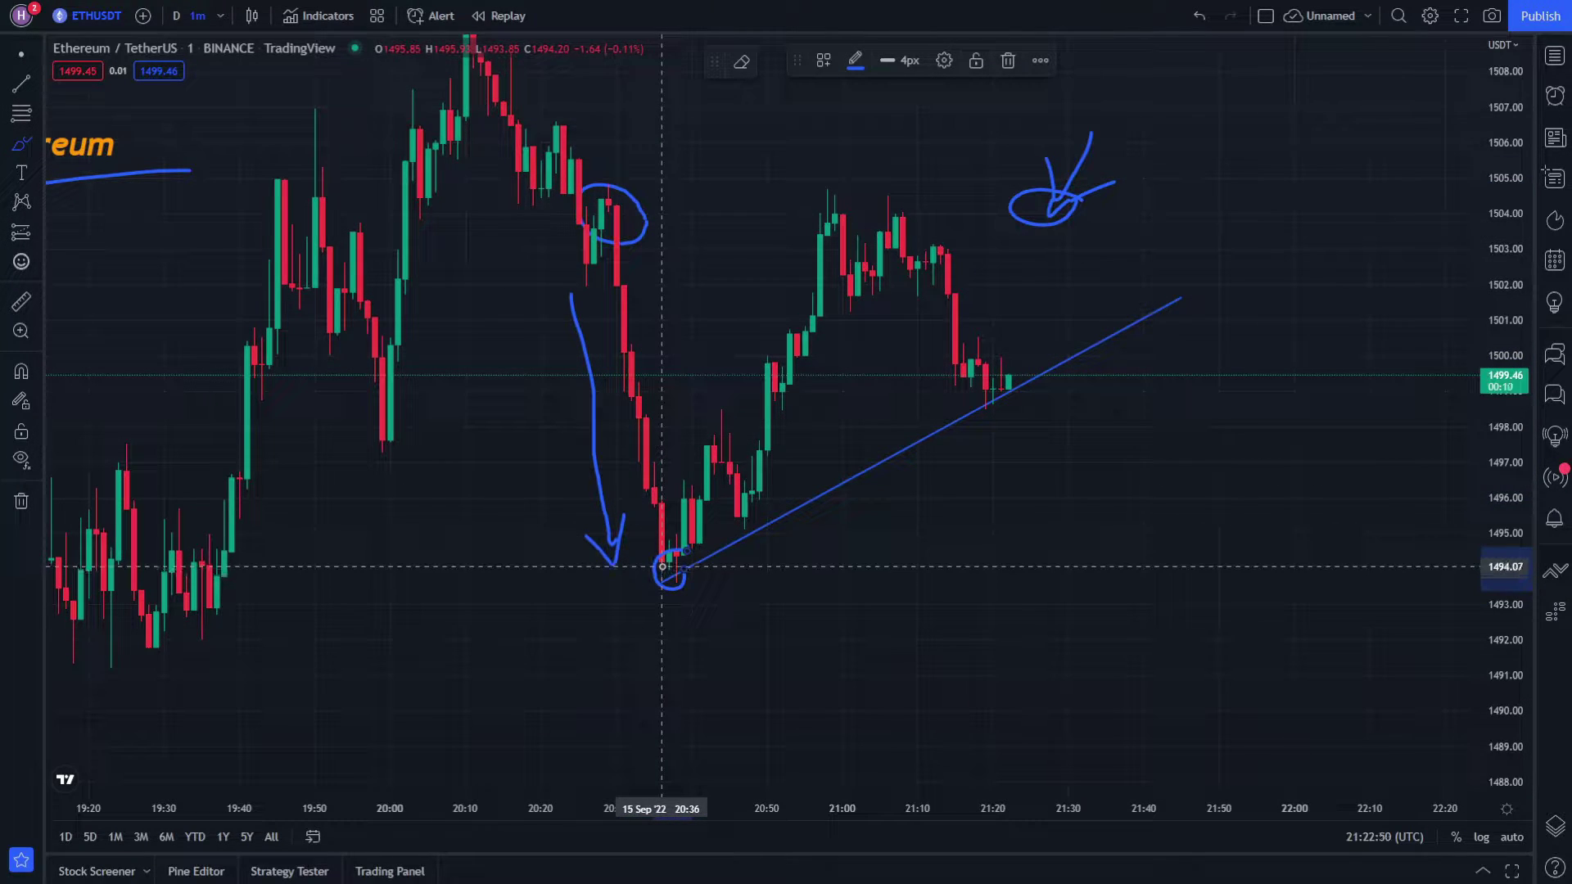
pyautogui.moveTo(587, 576); pyautogui.dragTo(563, 648)
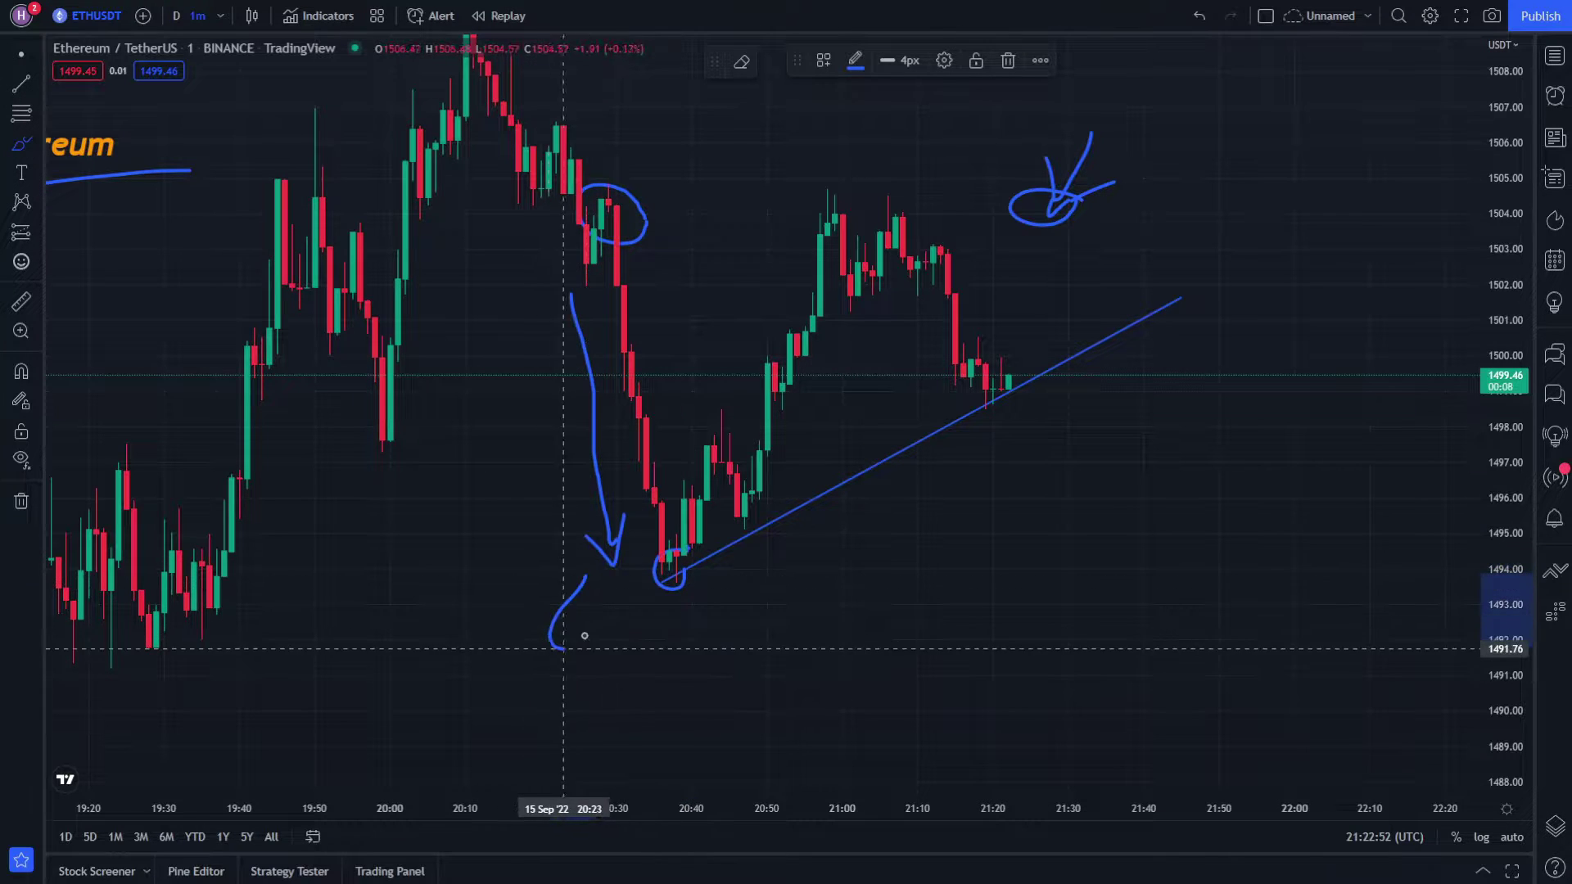
pyautogui.moveTo(681, 616)
pyautogui.mouseDown()
pyautogui.moveTo(700, 661)
pyautogui.moveTo(745, 642)
pyautogui.mouseUp()
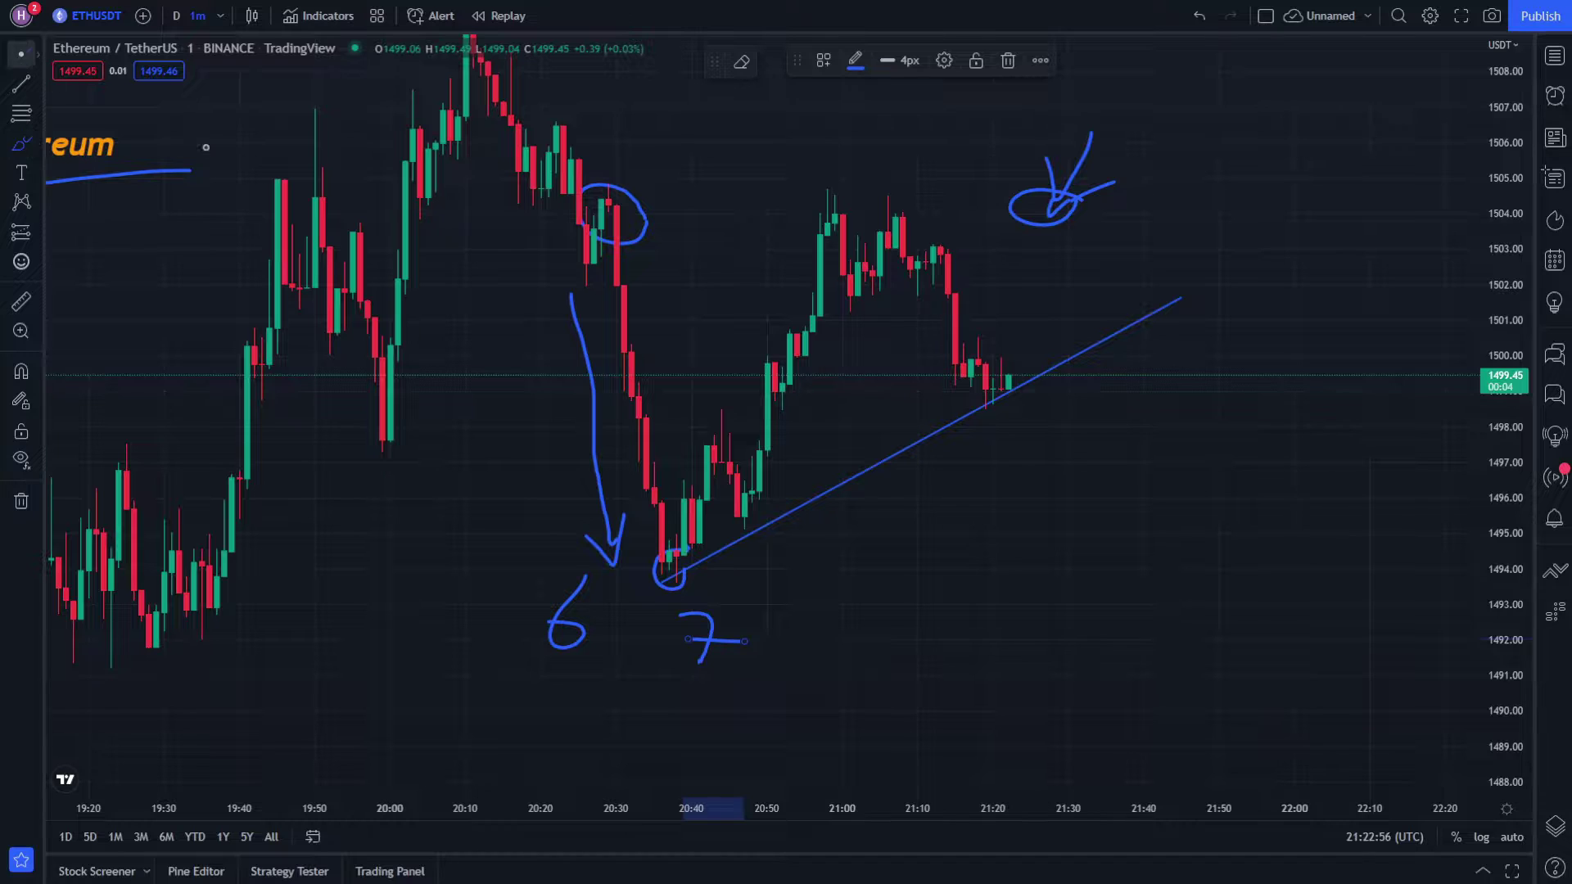
# - Brush an upward arrow beside the rally after the 20:36 low, circle the peak near 21:00, and add a downward arrow along its decline
pyautogui.moveTo(385, 241); pyautogui.dragTo(190, 286)
pyautogui.click(22, 147)
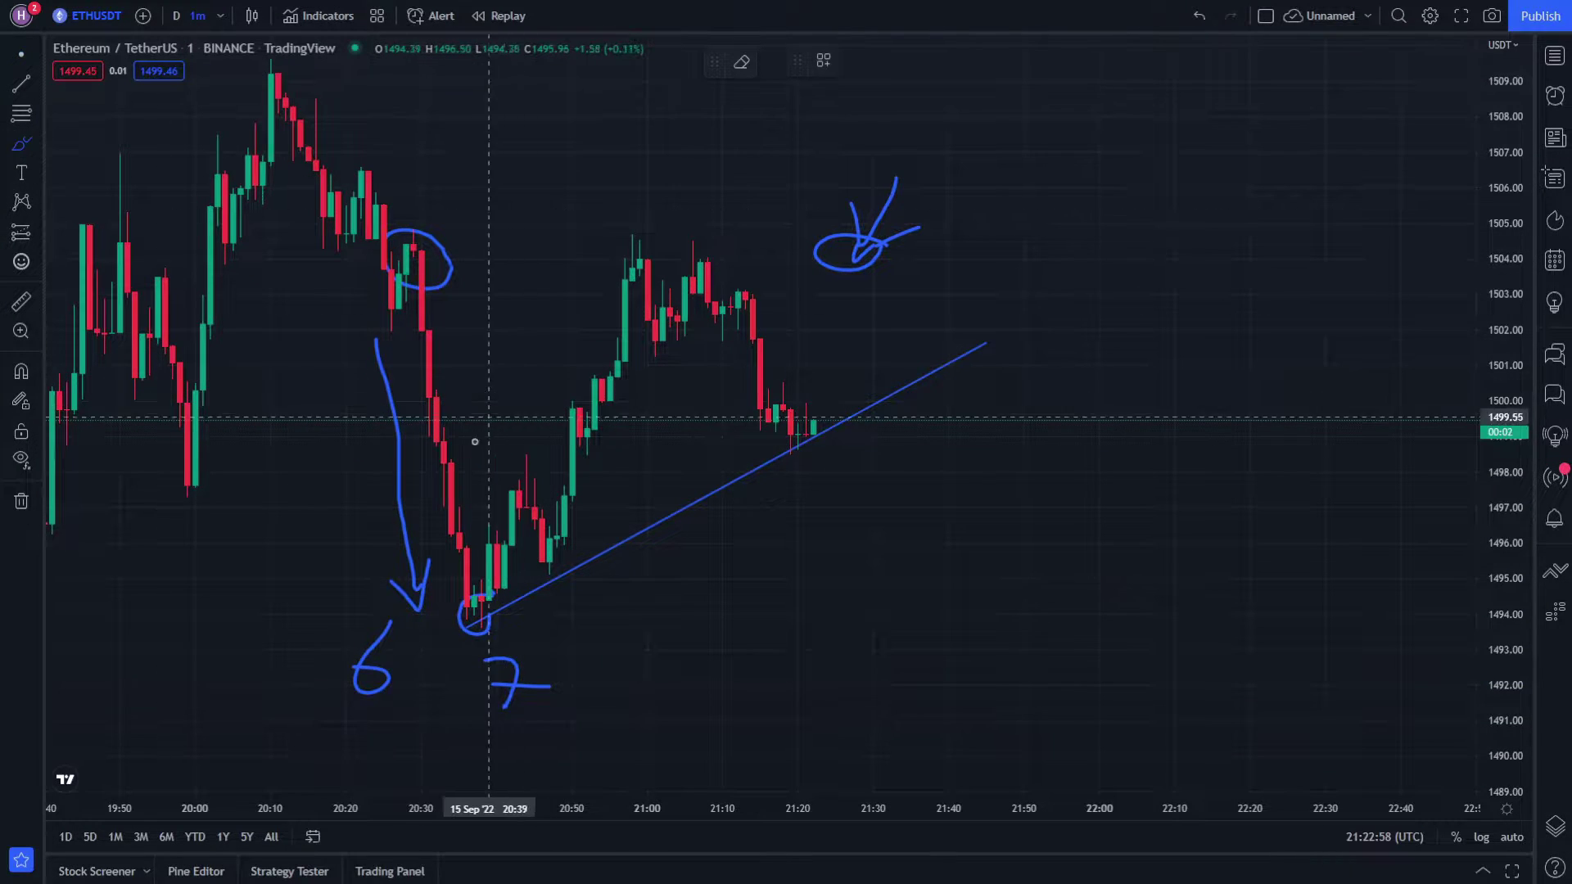
pyautogui.moveTo(475, 449)
pyautogui.mouseDown()
pyautogui.moveTo(548, 338)
pyautogui.moveTo(564, 373)
pyautogui.mouseUp()
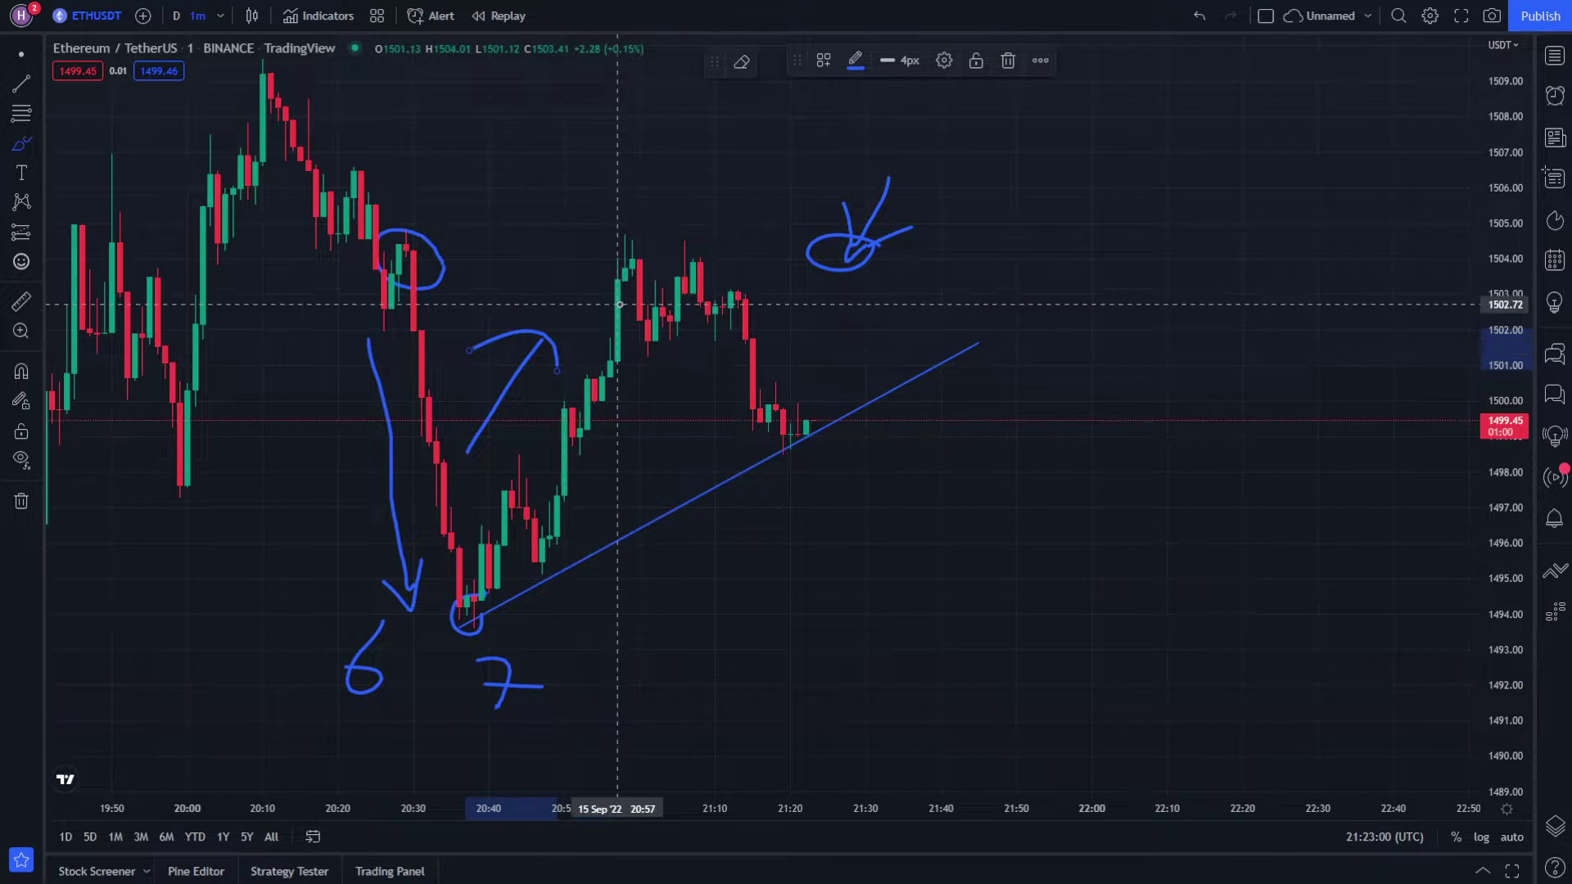
pyautogui.moveTo(646, 257)
pyautogui.mouseDown()
pyautogui.moveTo(620, 277)
pyautogui.moveTo(638, 251)
pyautogui.mouseUp()
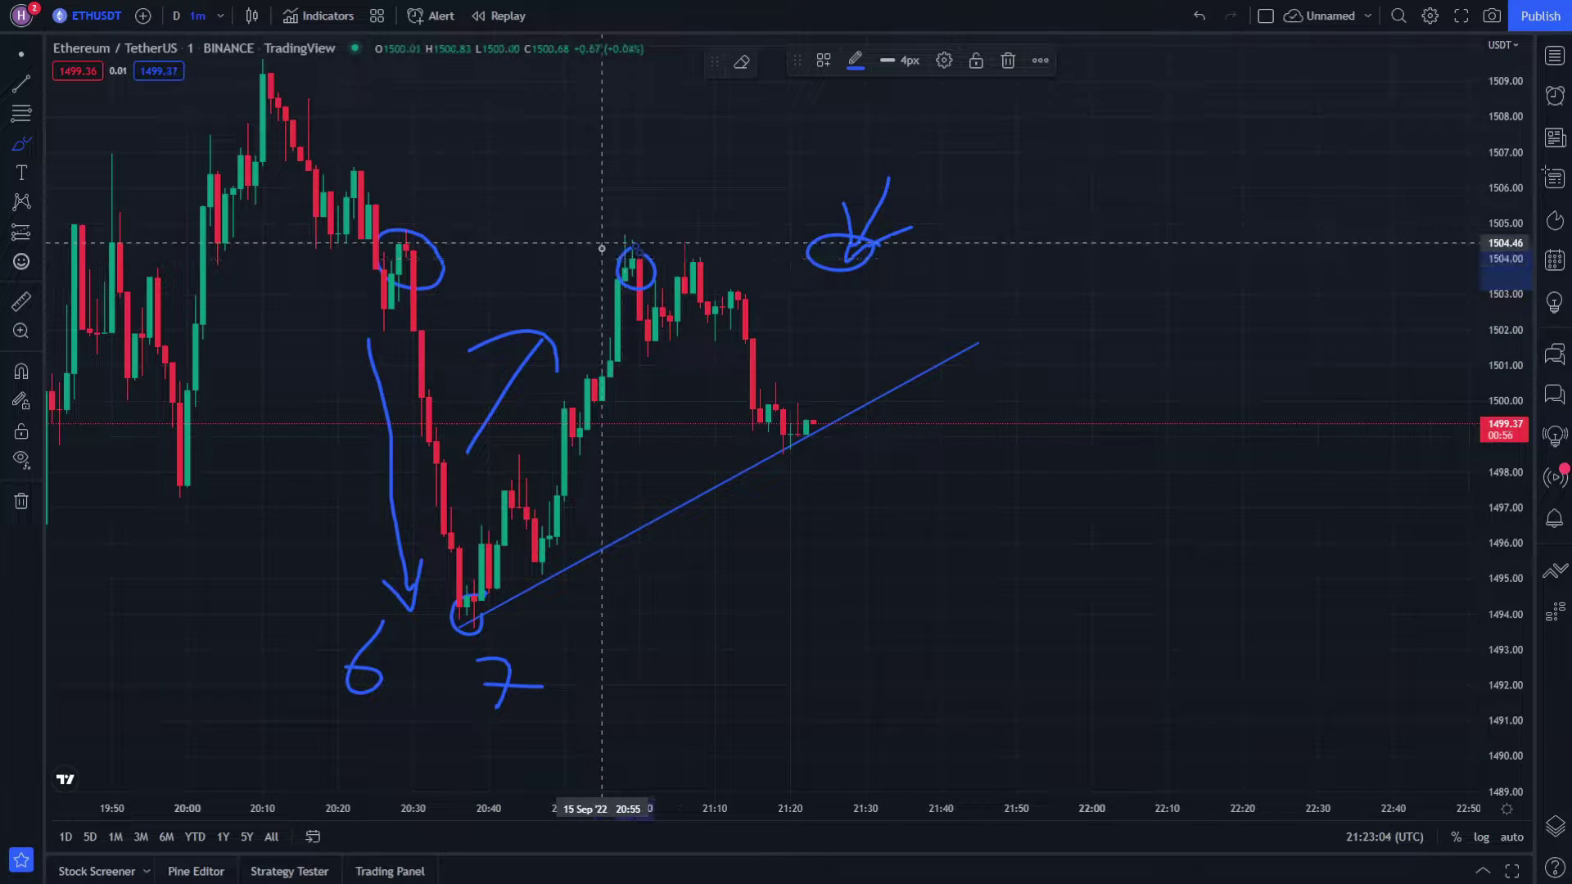
pyautogui.moveTo(687, 314)
pyautogui.mouseDown()
pyautogui.moveTo(737, 432)
pyautogui.moveTo(700, 420)
pyautogui.mouseUp()
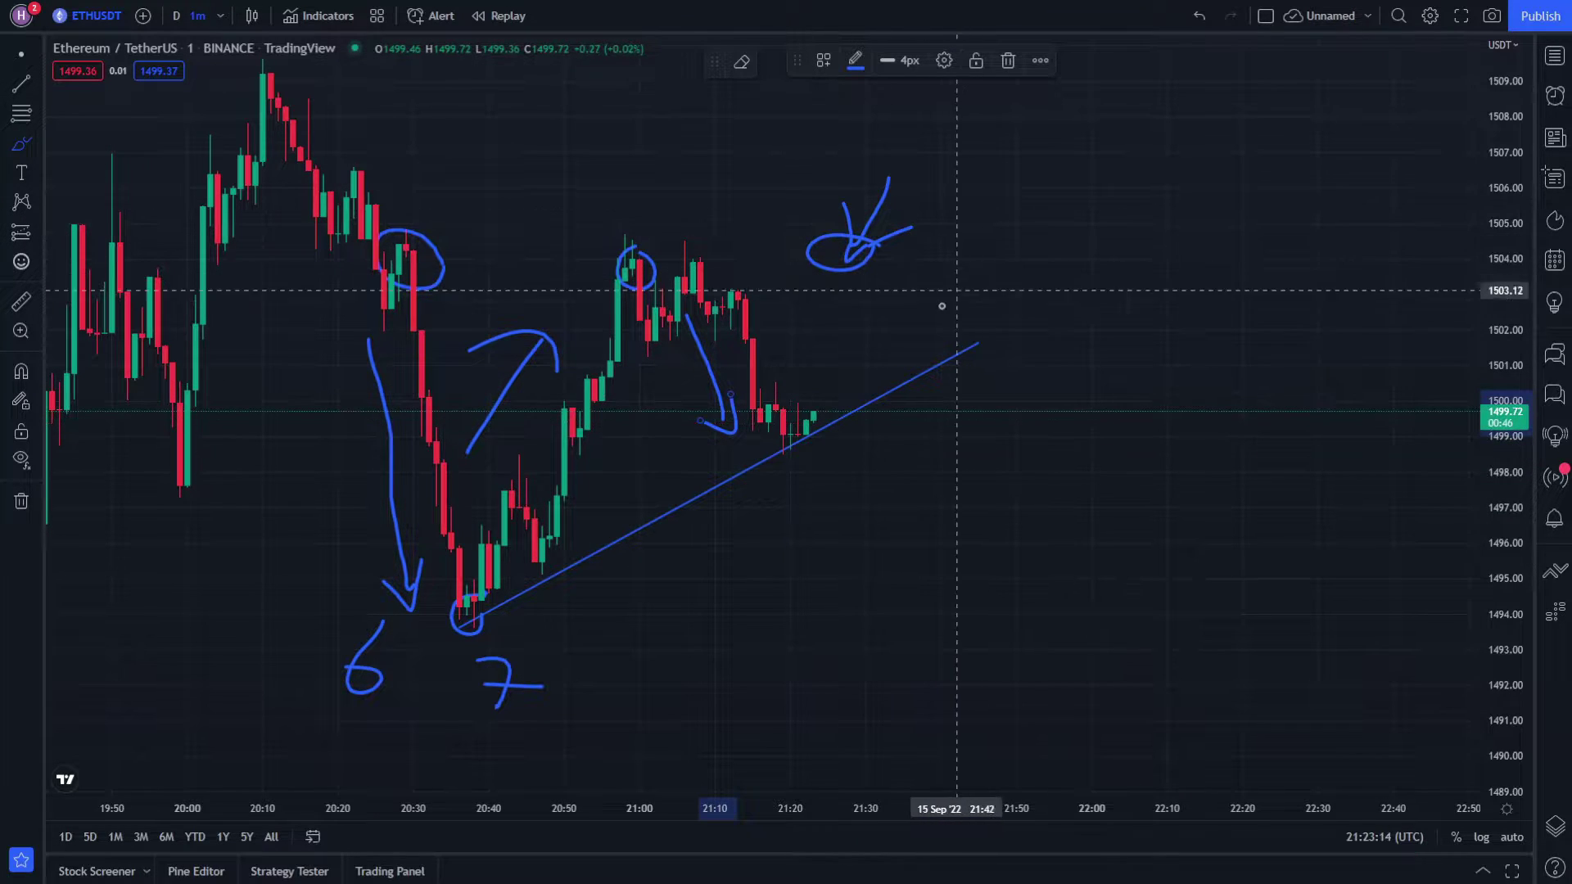
# - Delete the brushed circle and its arrow strokes from the empty area beside the latest candles
pyautogui.click(18, 55)
pyautogui.moveTo(339, 197); pyautogui.dragTo(319, 232)
pyautogui.moveTo(1492, 480); pyautogui.dragTo(1446, 237)
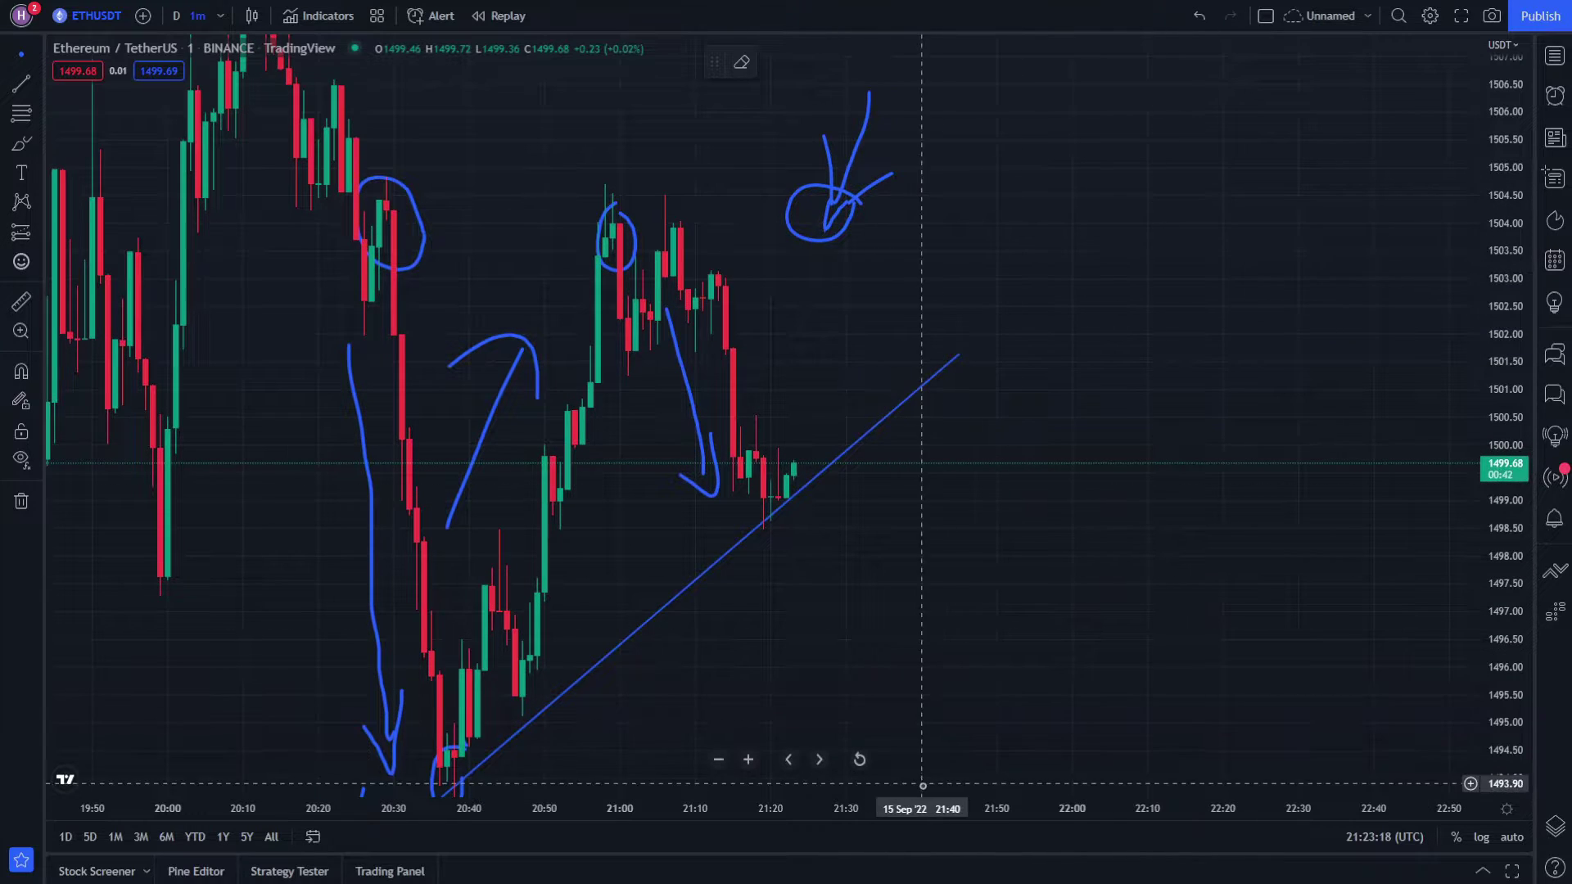
pyautogui.moveTo(919, 807); pyautogui.dragTo(830, 807)
pyautogui.moveTo(834, 677); pyautogui.dragTo(911, 634)
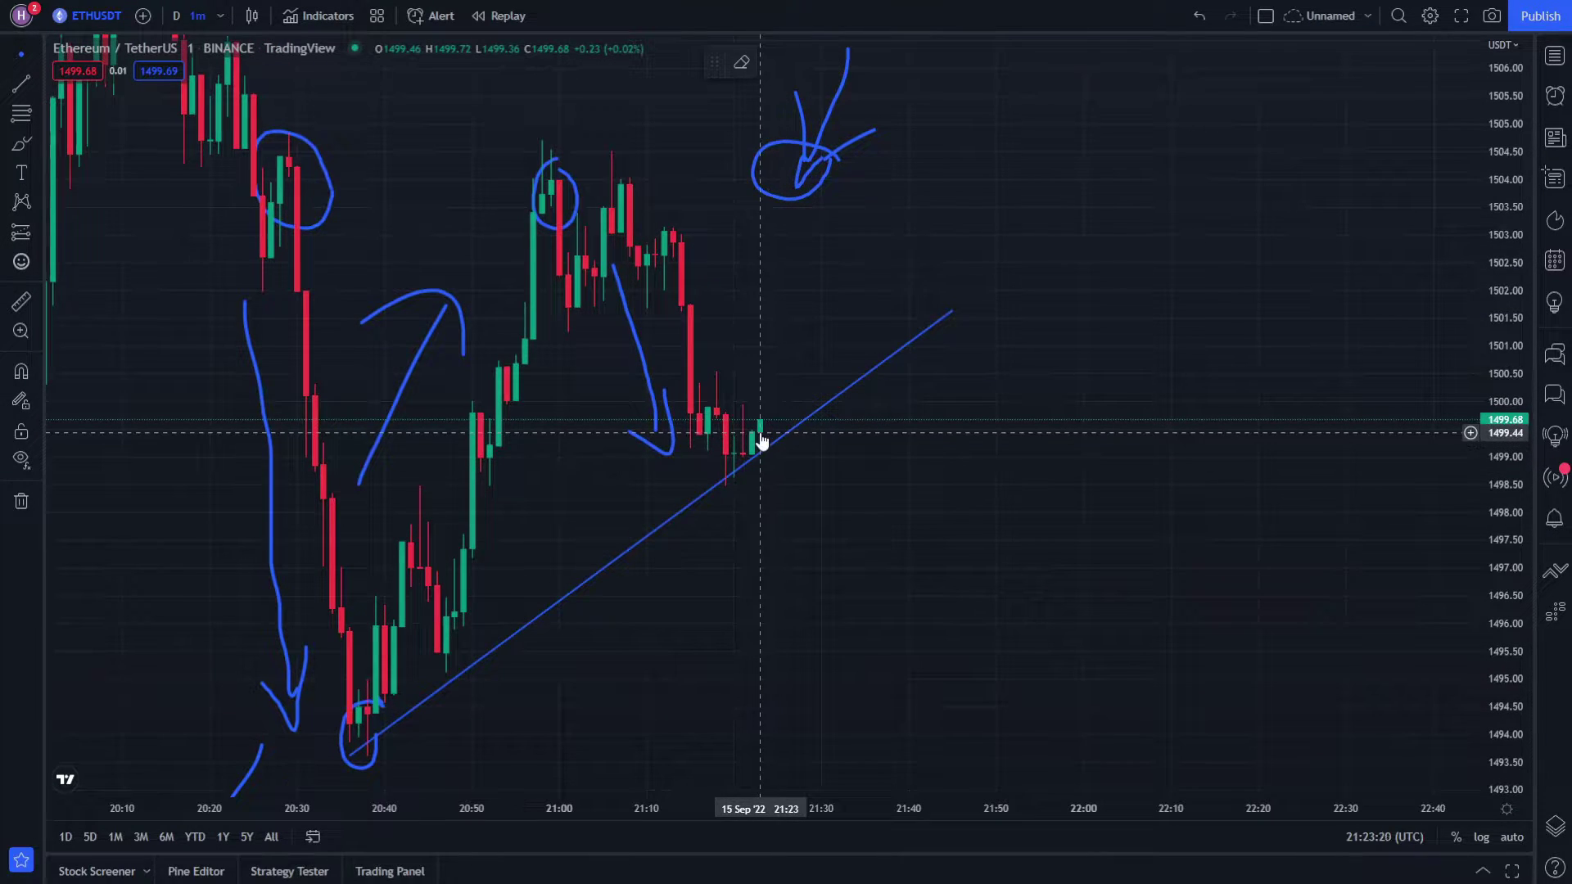
pyautogui.moveTo(873, 495); pyautogui.dragTo(898, 691)
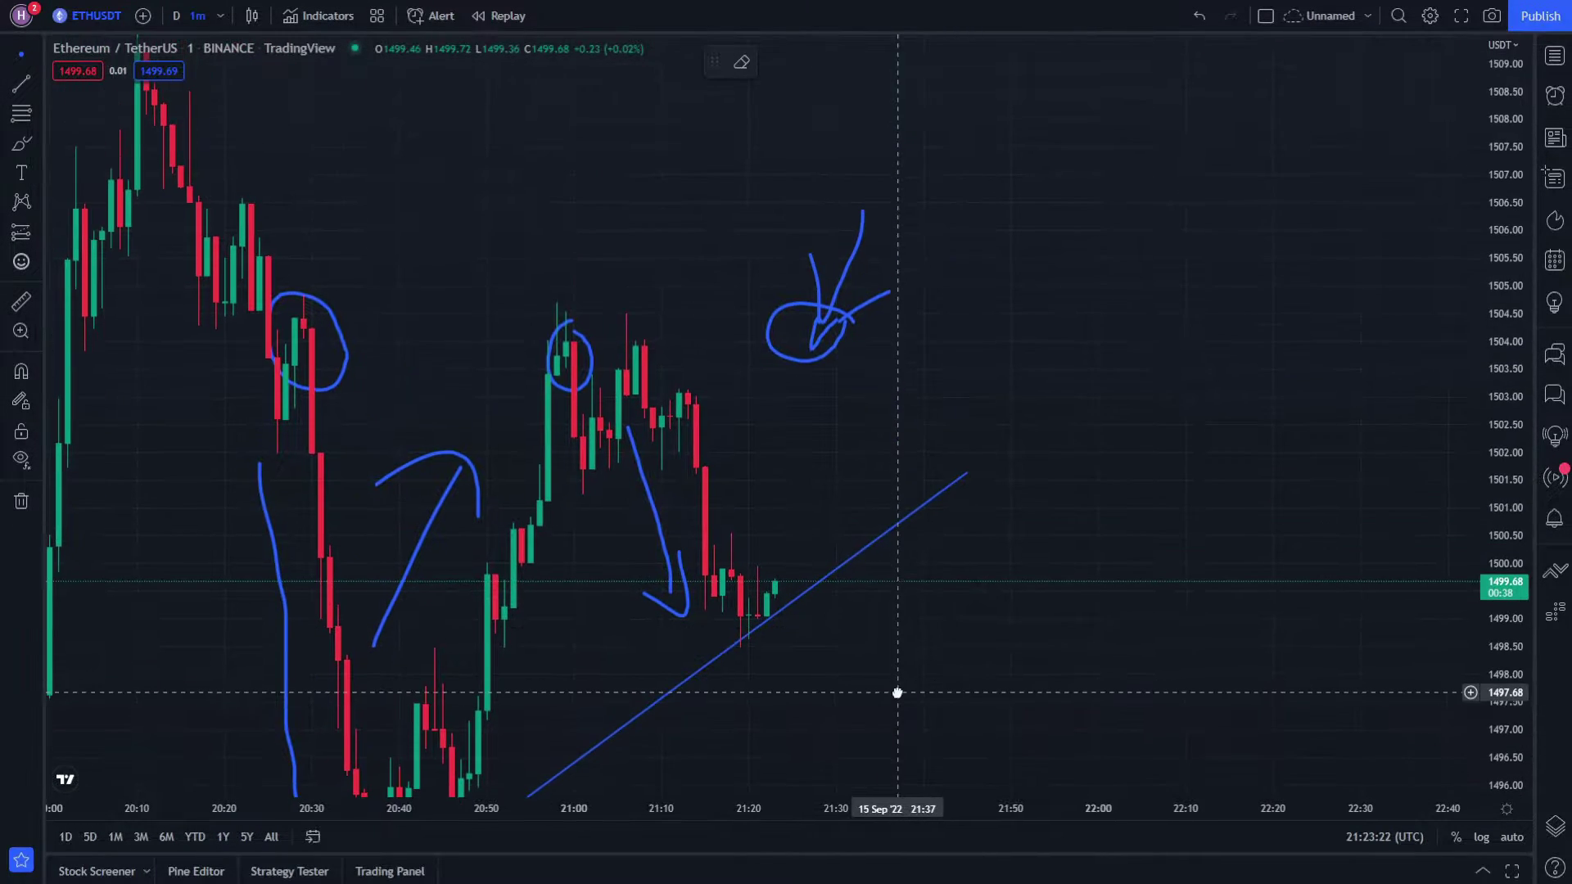
pyautogui.click(819, 330)
pyautogui.press('Delete')
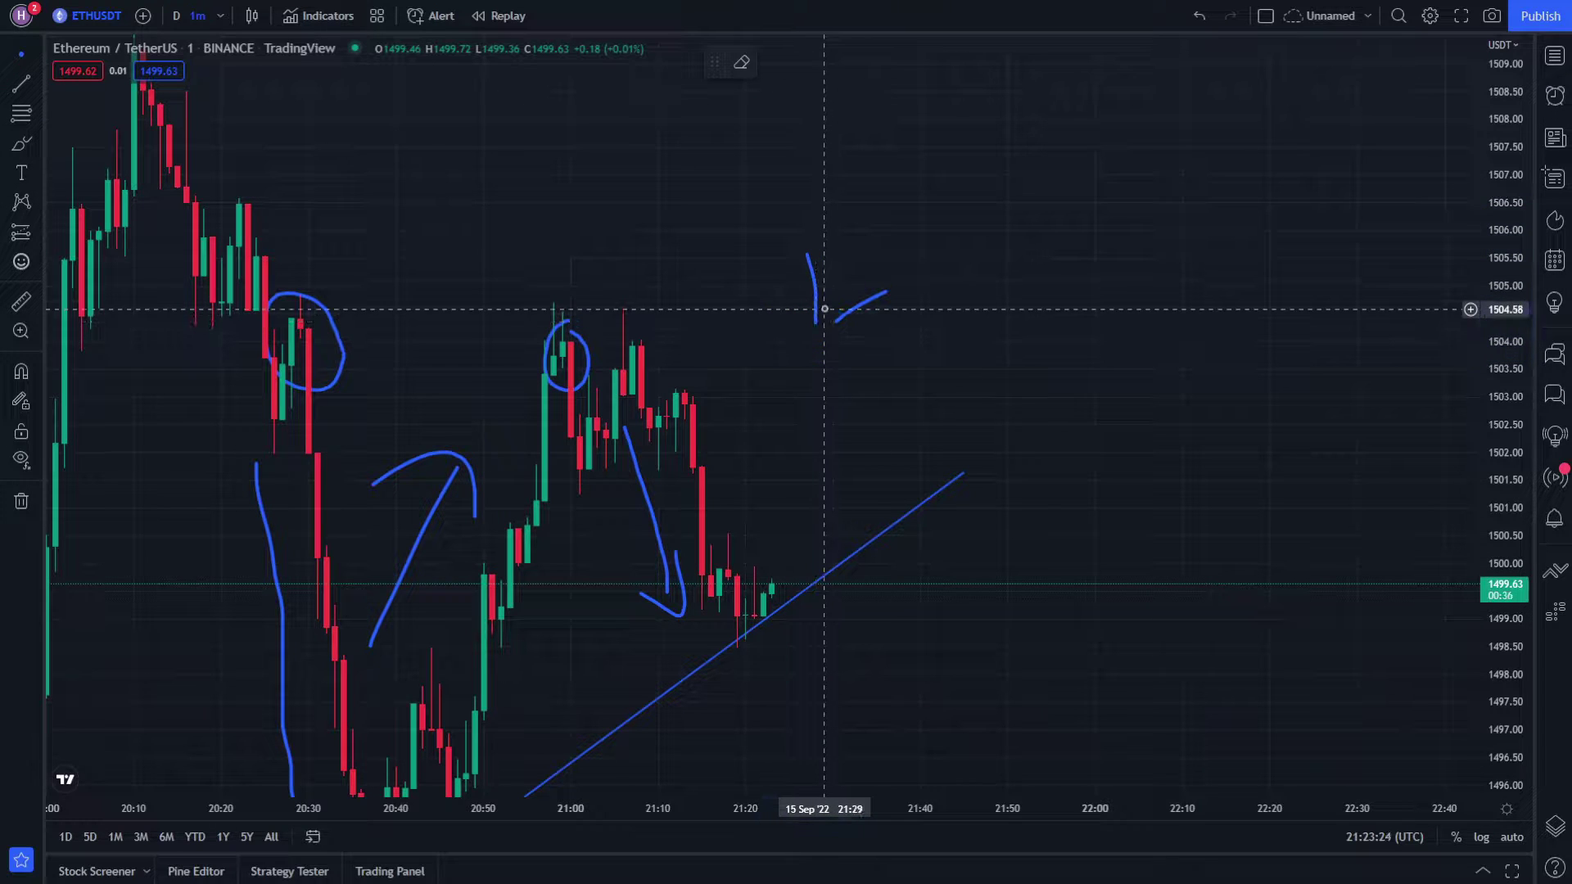
pyautogui.click(814, 278)
pyautogui.press('Delete')
pyautogui.click(849, 318)
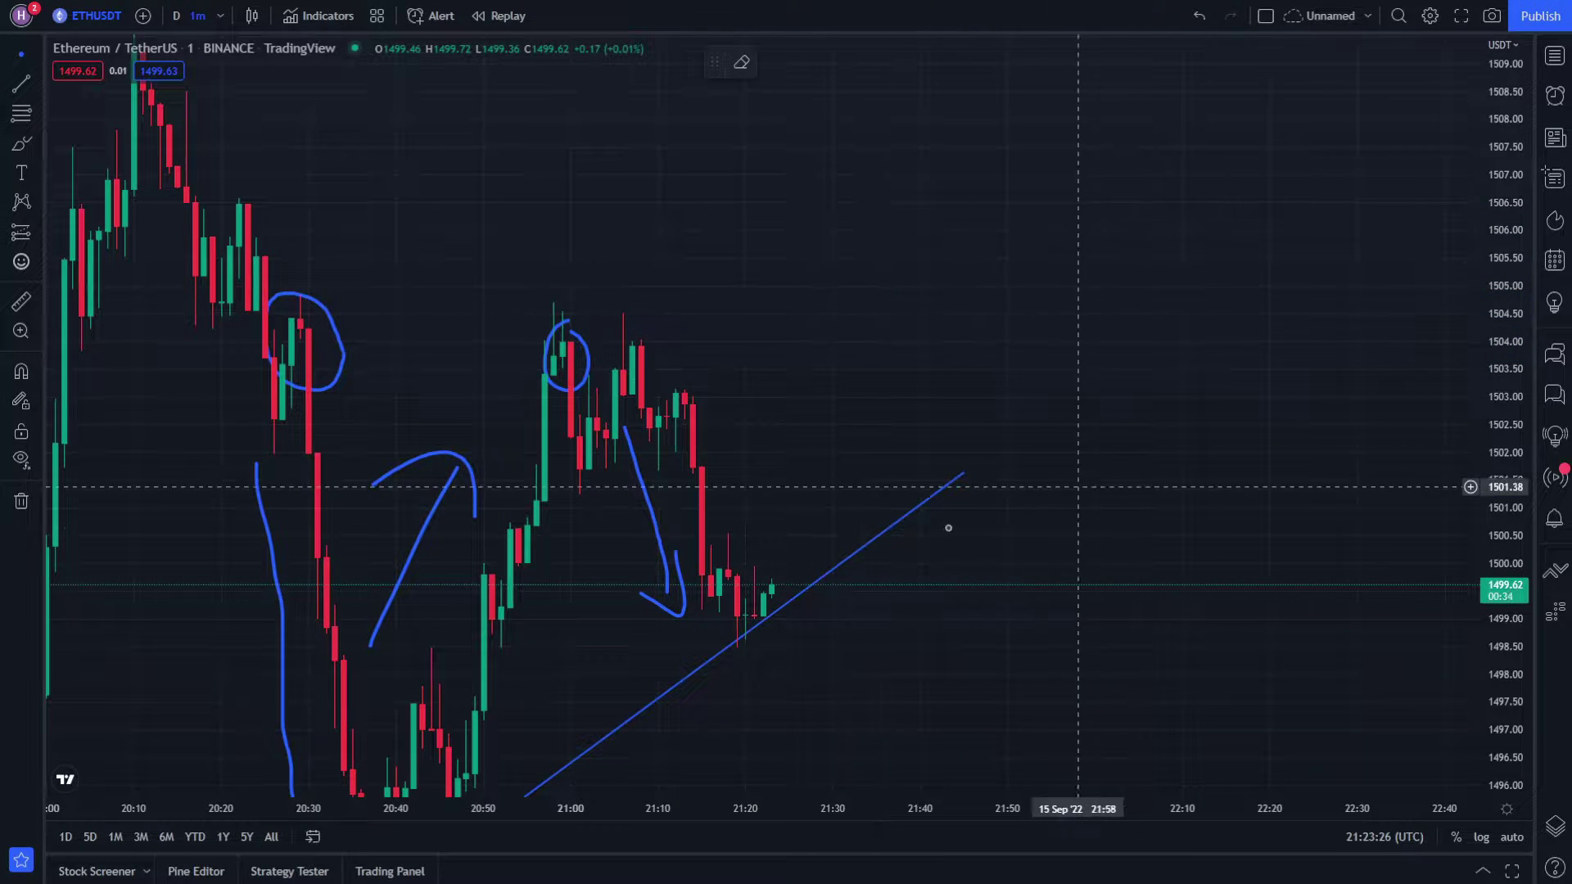
# - Brush a dashed vertical path rising from the latest candle to about 1505
pyautogui.click(15, 146)
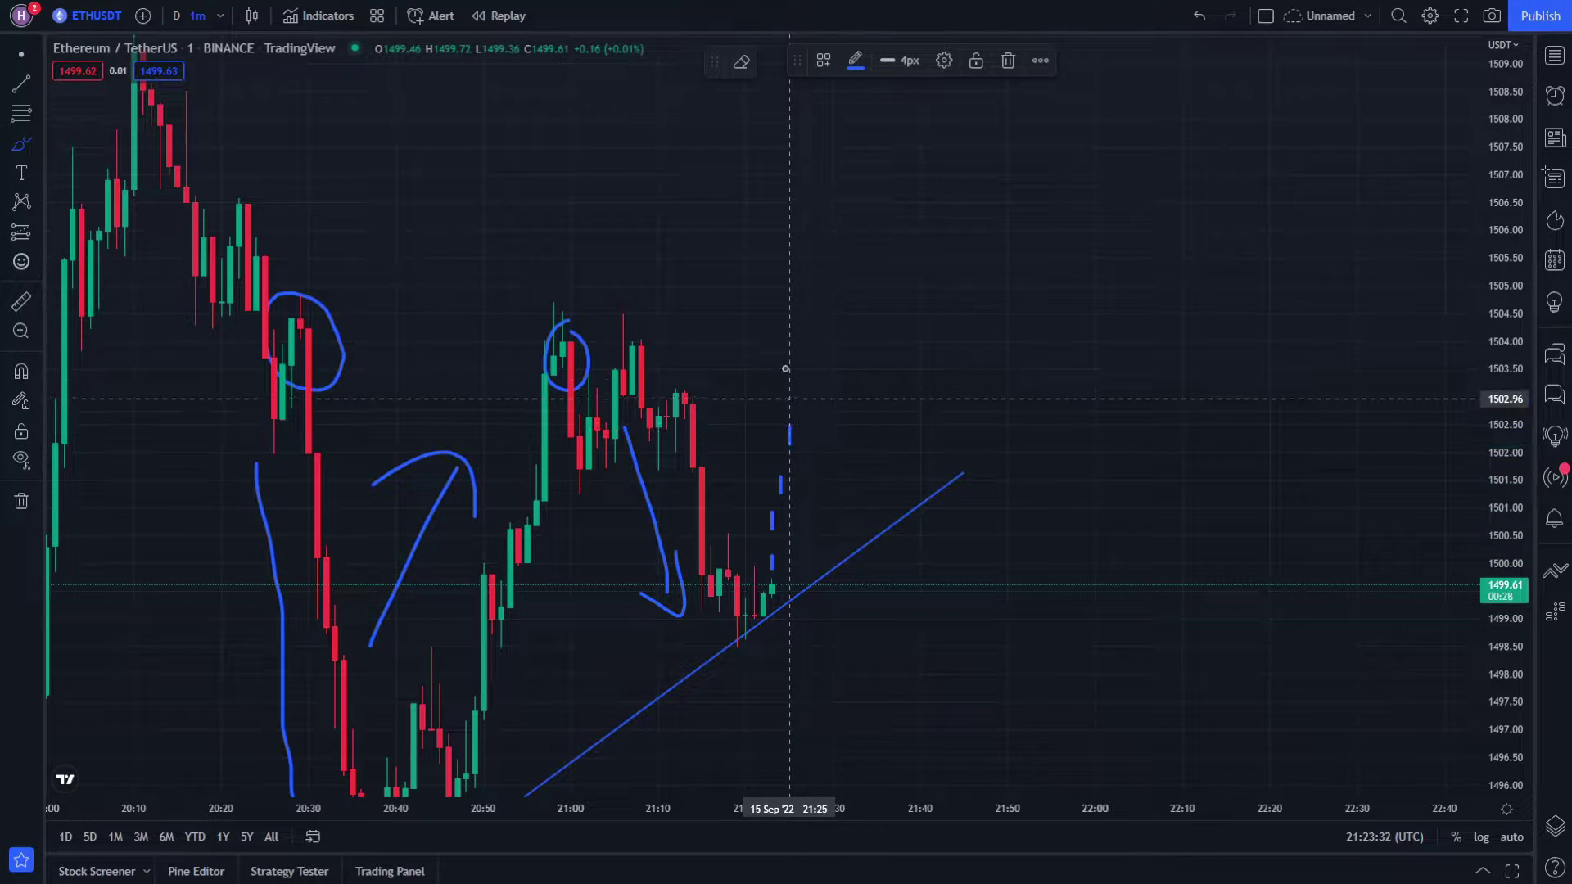
pyautogui.click(22, 84)
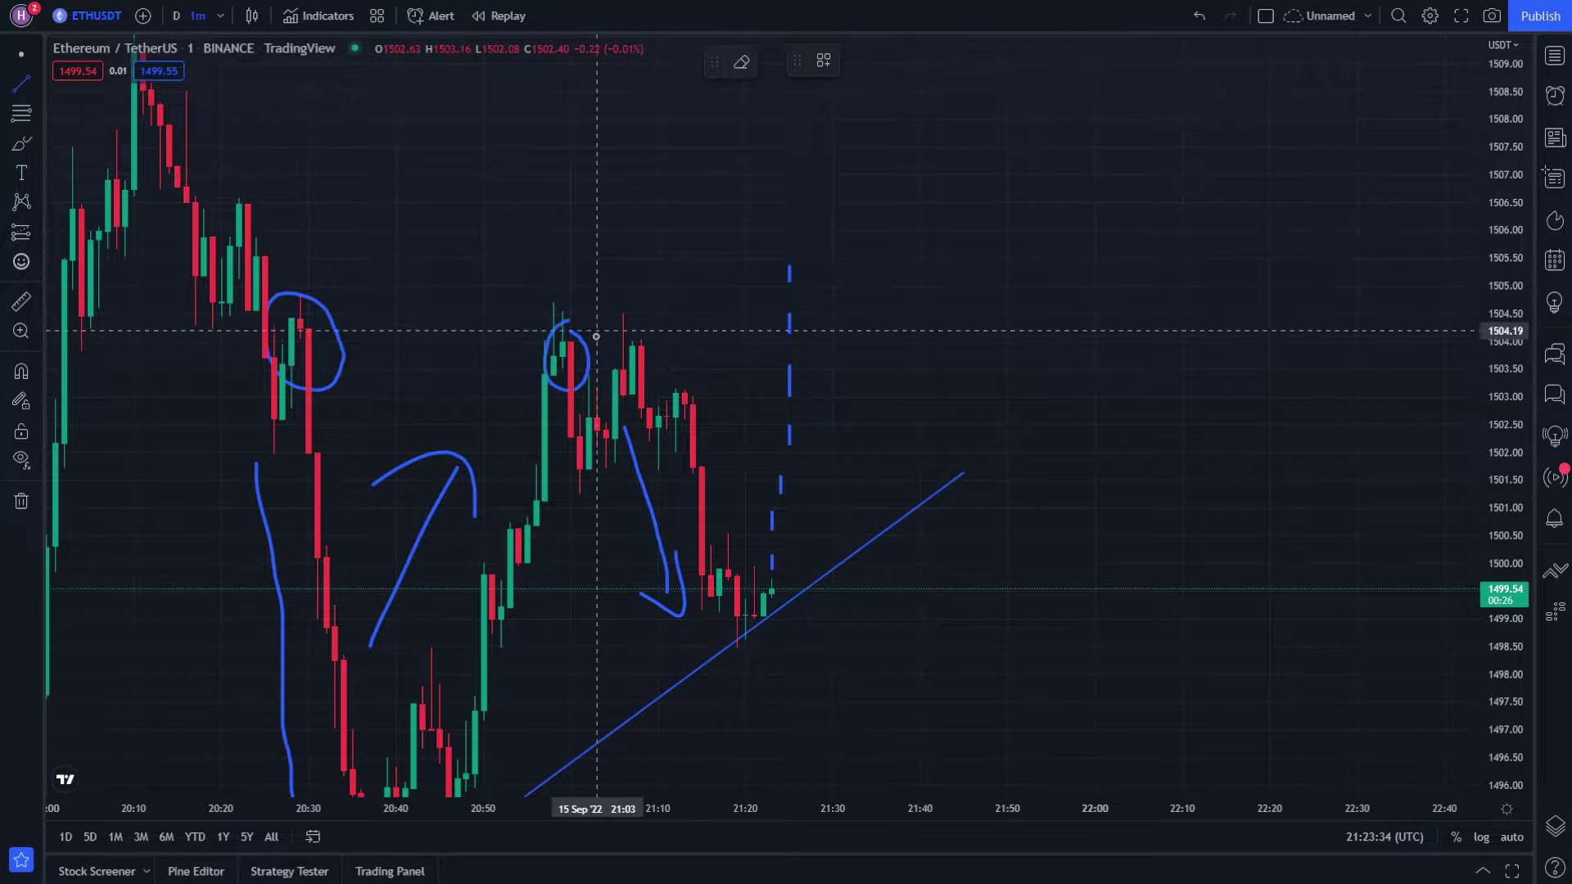
pyautogui.click(18, 55)
# - Draw a steep trendline along the rally from 1495.90 at 20:38 to 1506.58 at 21:04
pyautogui.moveTo(476, 244); pyautogui.dragTo(678, 161)
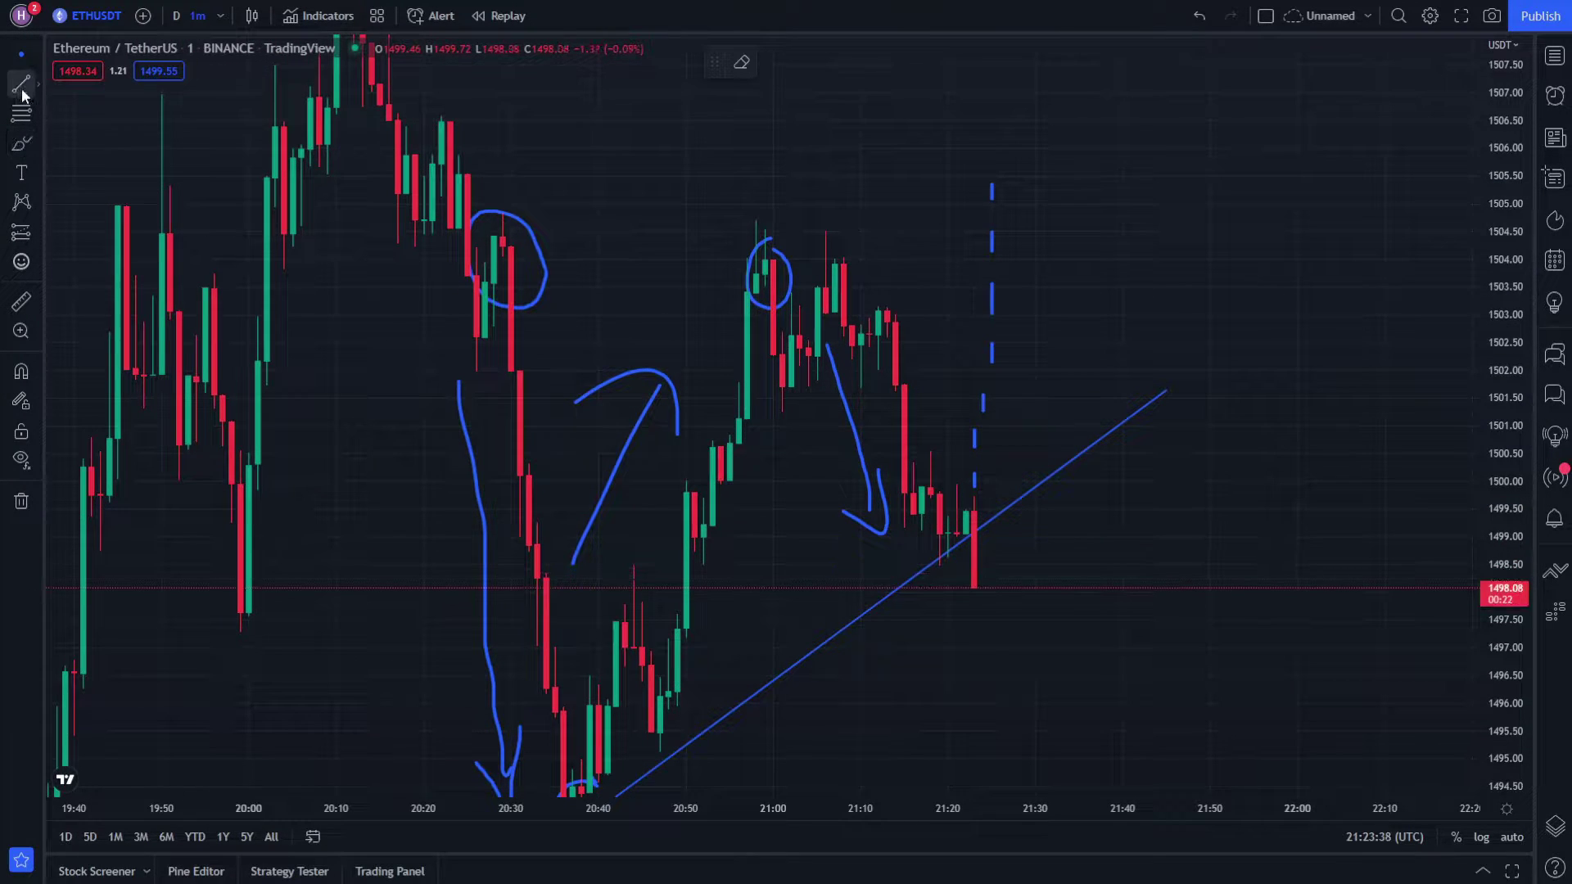
pyautogui.click(581, 709)
pyautogui.click(810, 114)
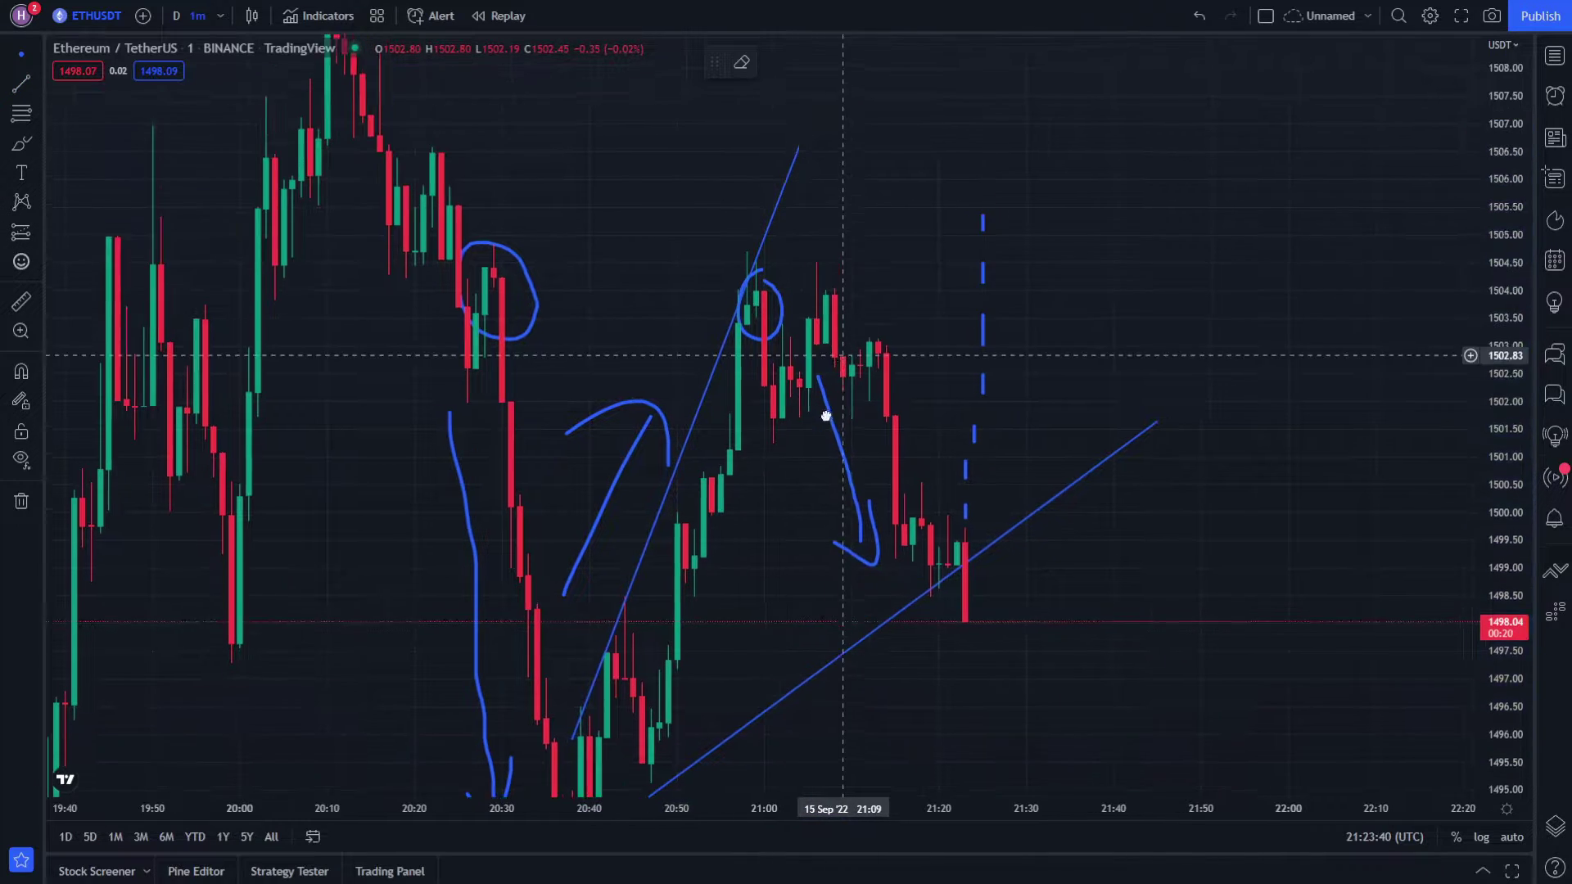
# - Delete the steep trendline, the dashed vertical strokes and the rising trendline from the 20:36 low
pyautogui.moveTo(826, 416); pyautogui.dragTo(677, 316)
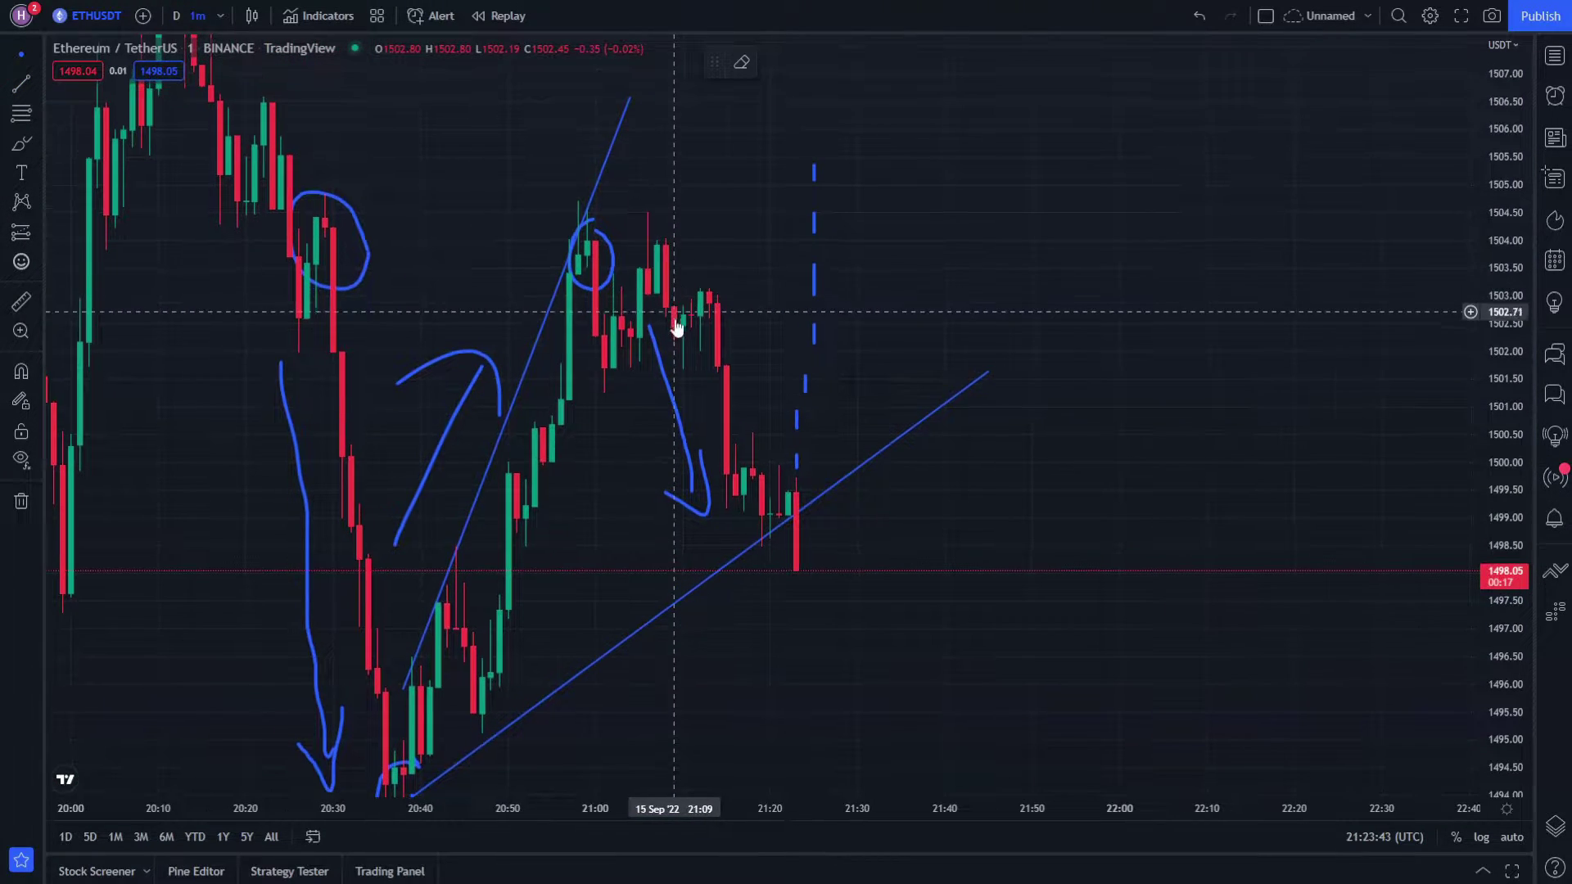
pyautogui.click(551, 308)
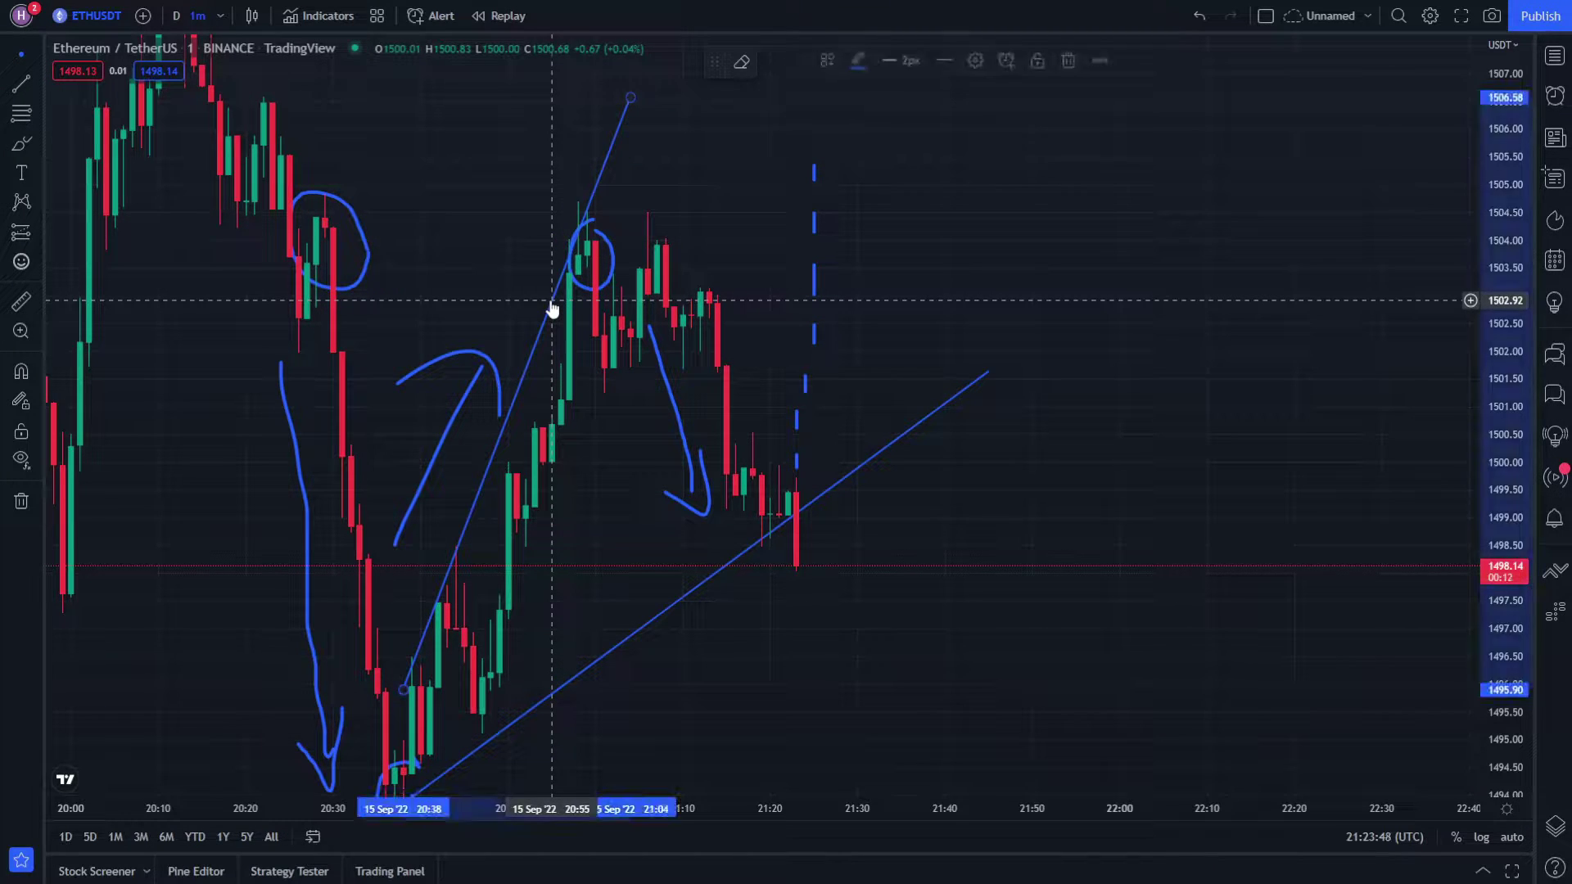
pyautogui.press('Delete')
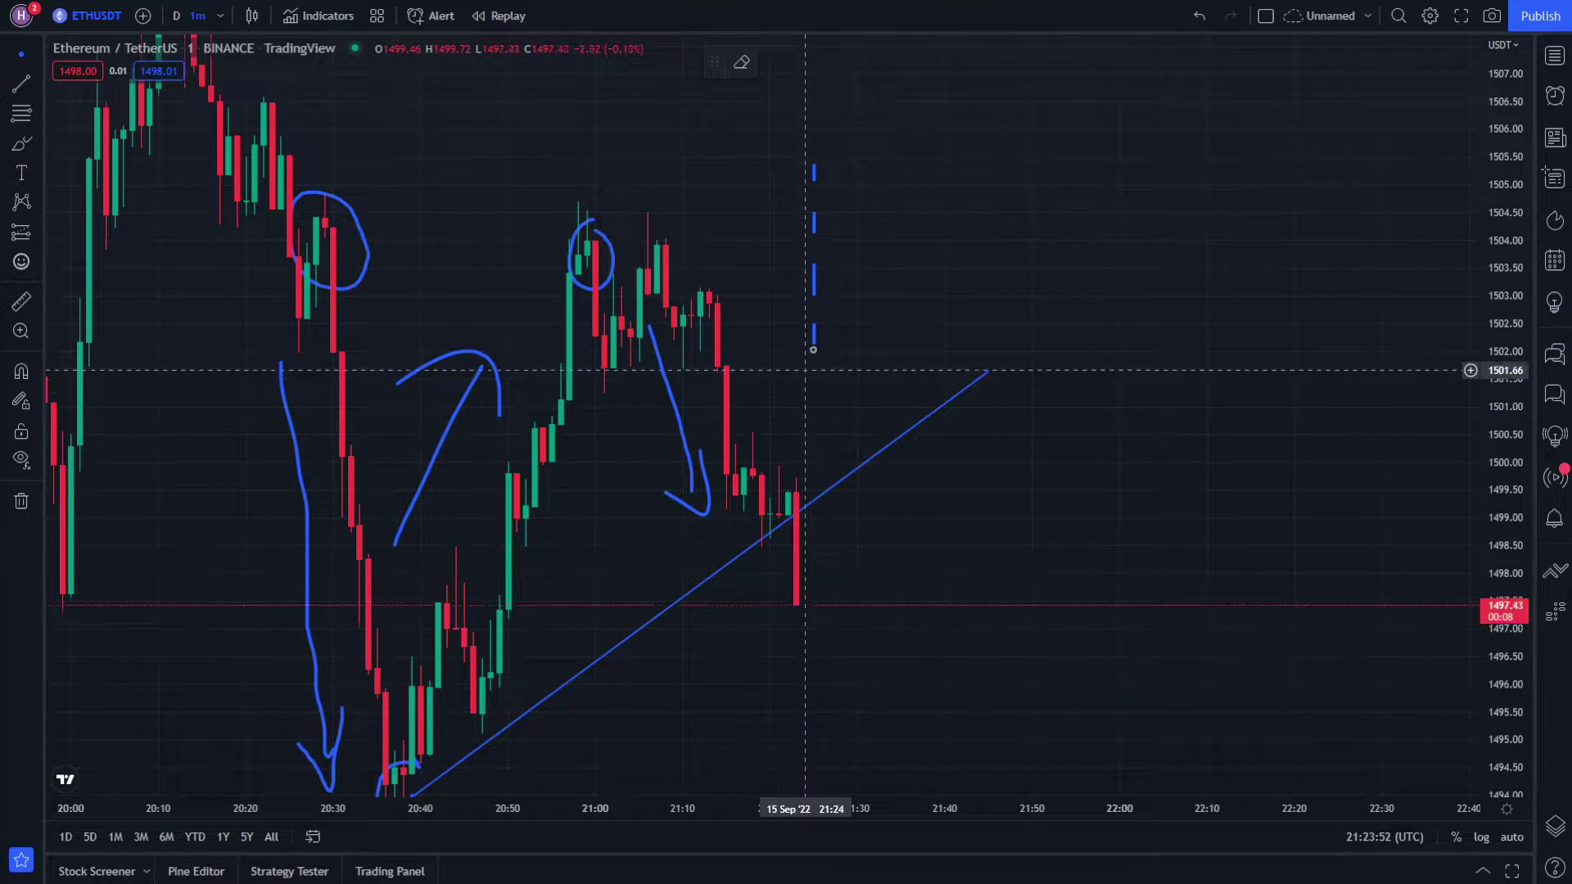
pyautogui.click(816, 286)
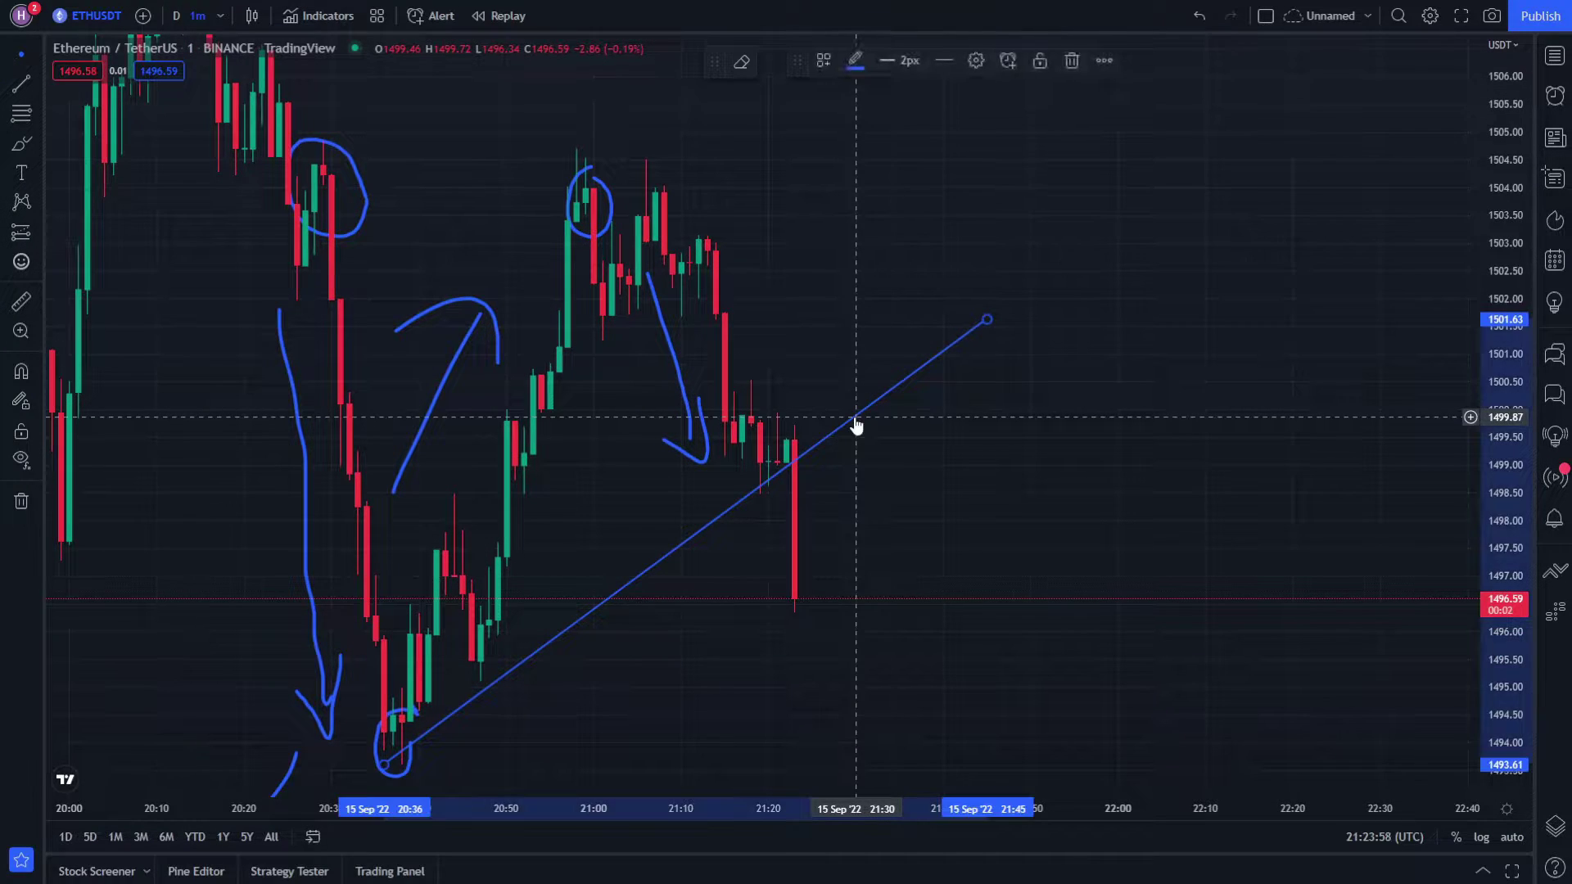
pyautogui.click(855, 420)
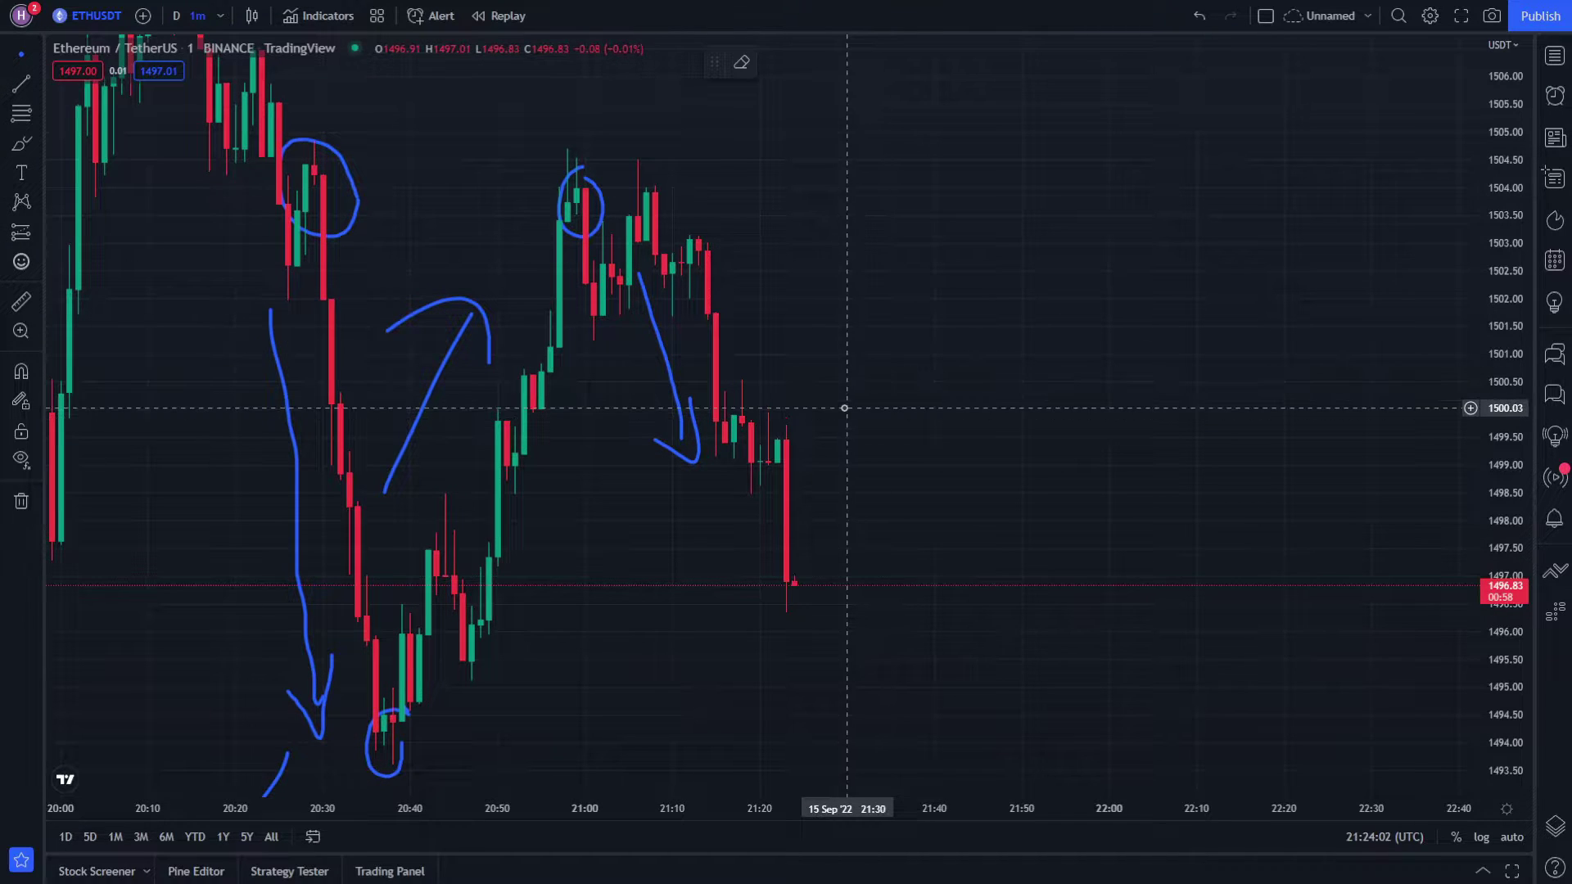
pyautogui.moveTo(828, 410); pyautogui.dragTo(800, 311)
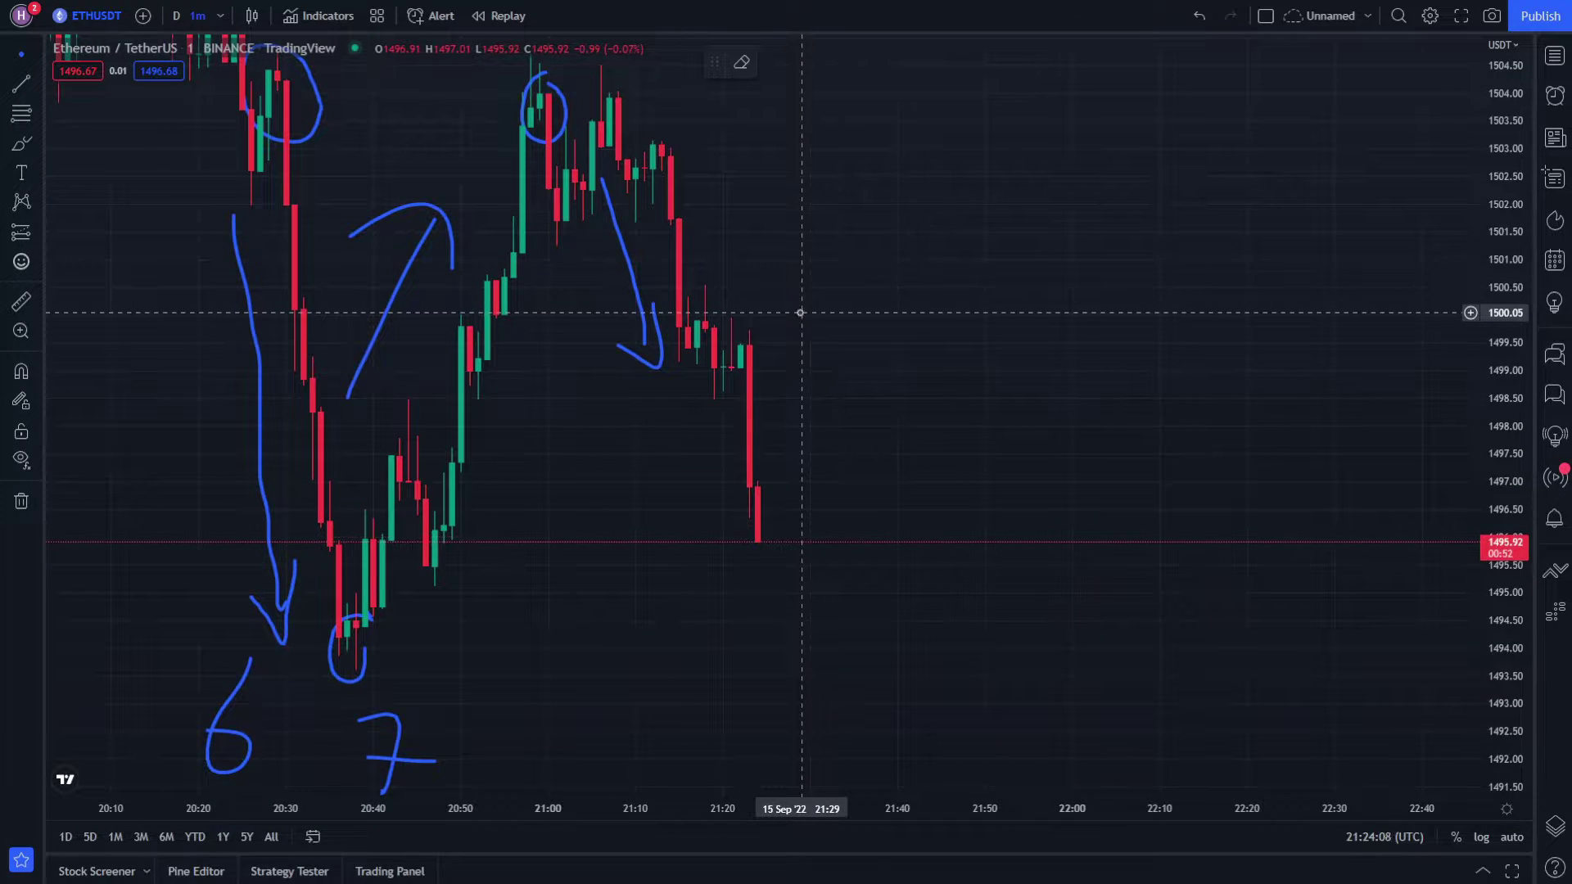
# - Draw a falling trendline under the recent decline from 1502.96 at 20:56 to 1498.27 at 21:19
pyautogui.moveTo(714, 807); pyautogui.dragTo(354, 807)
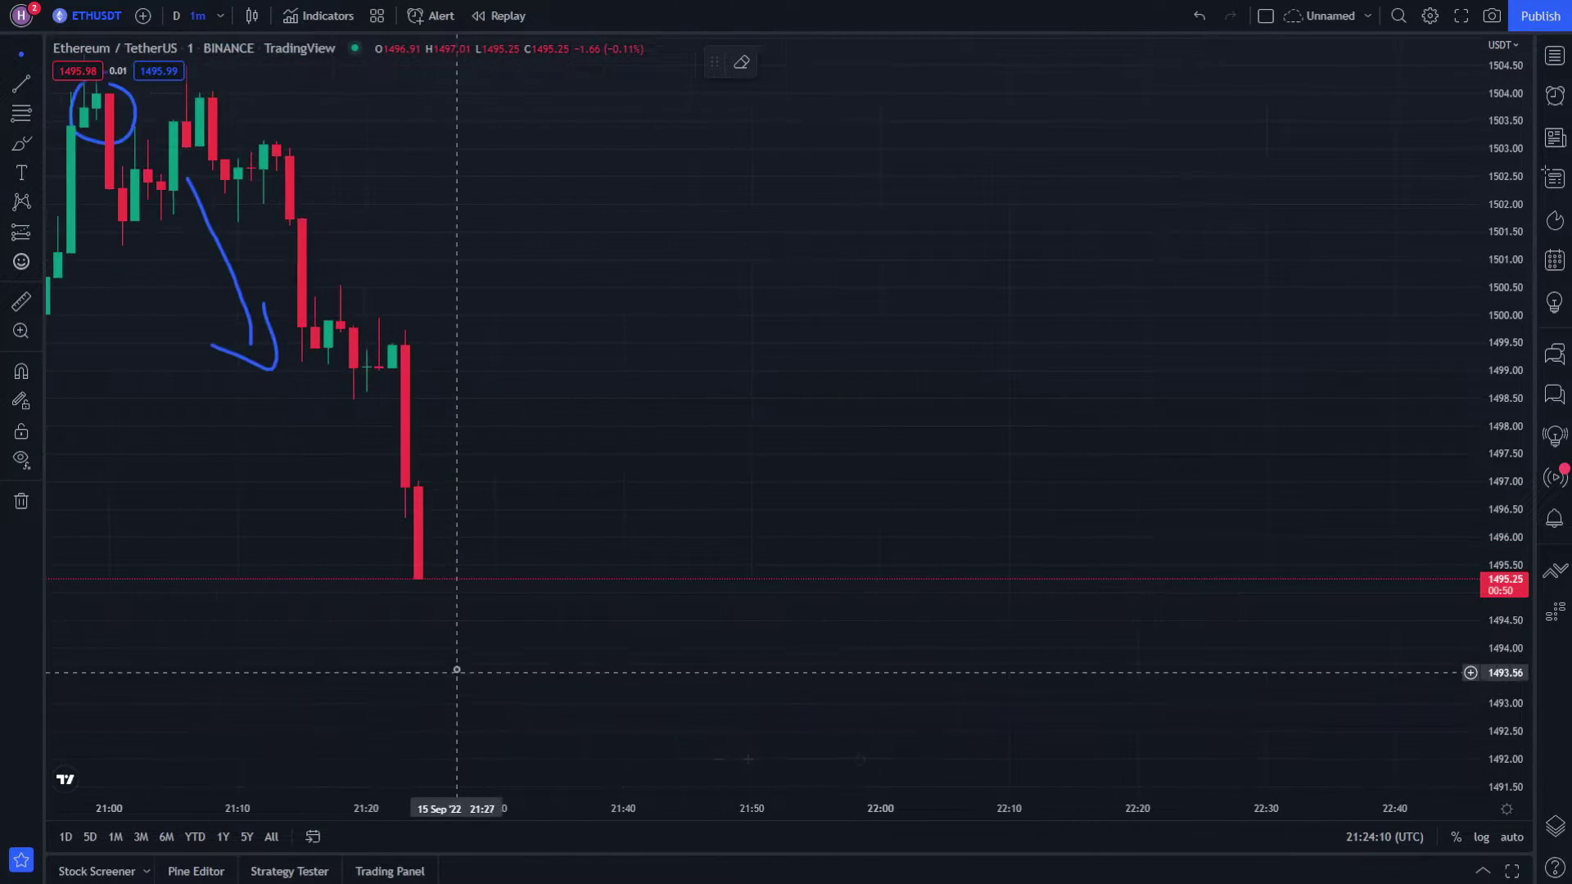
pyautogui.moveTo(478, 668); pyautogui.dragTo(791, 711)
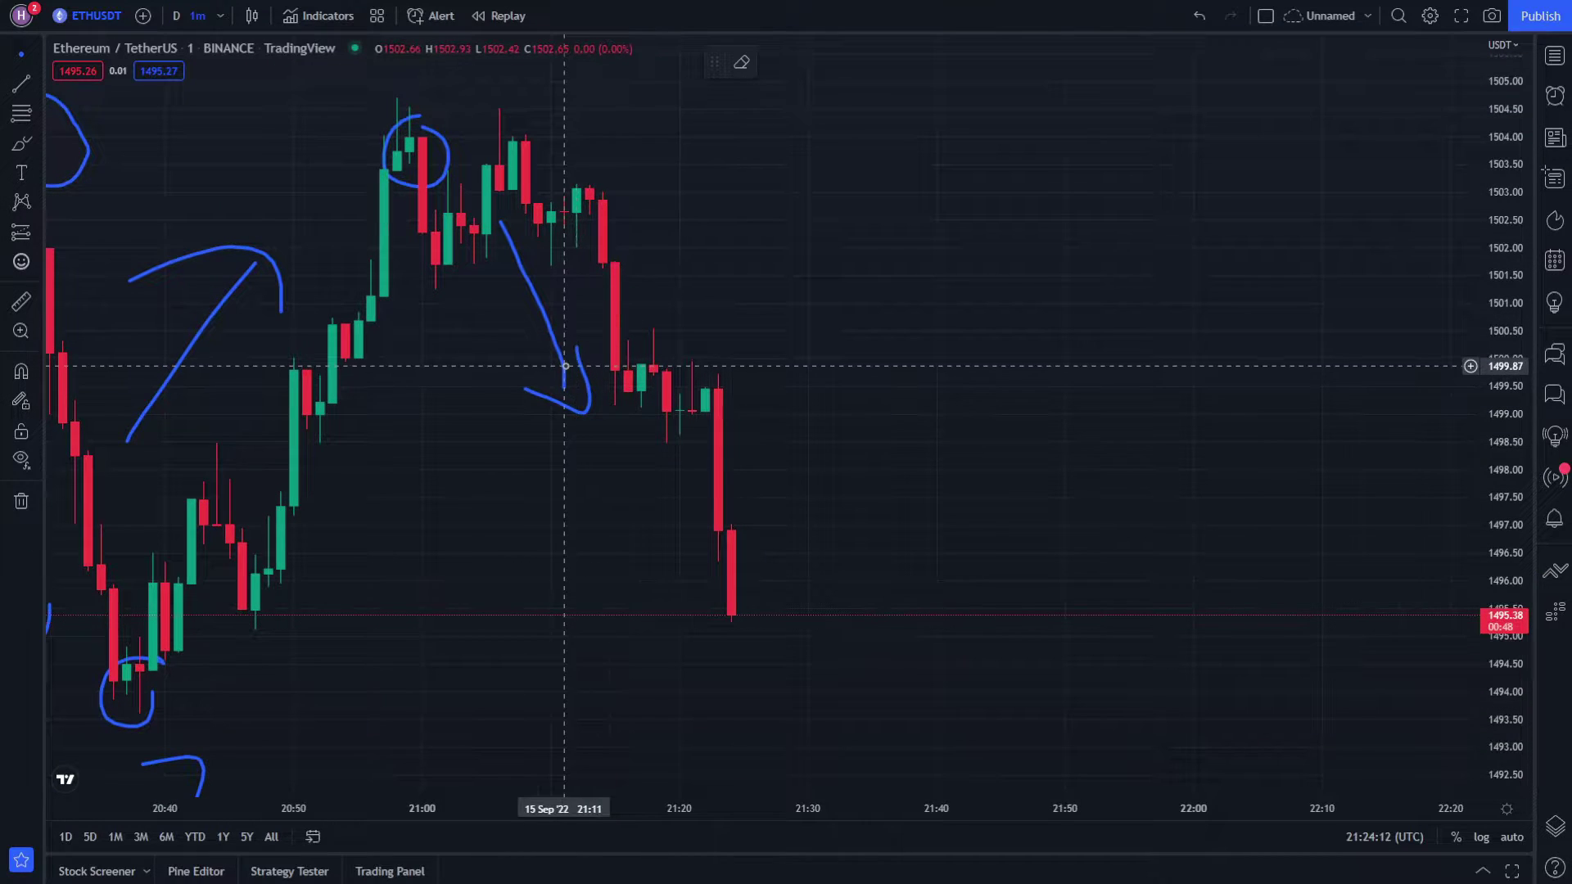
pyautogui.click(22, 83)
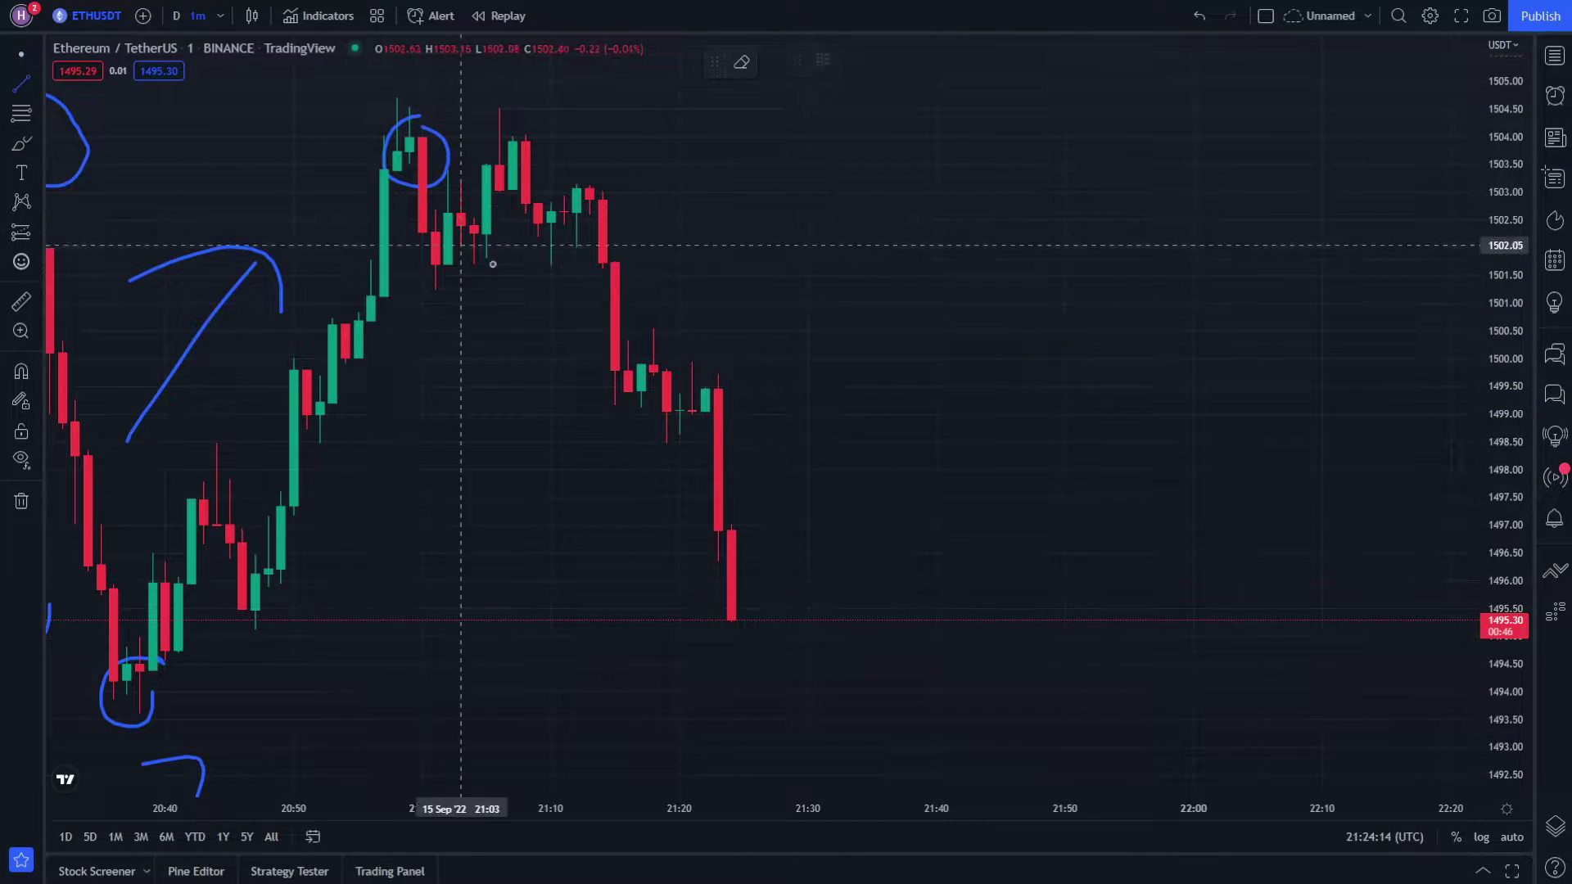
pyautogui.click(371, 194)
pyautogui.click(667, 454)
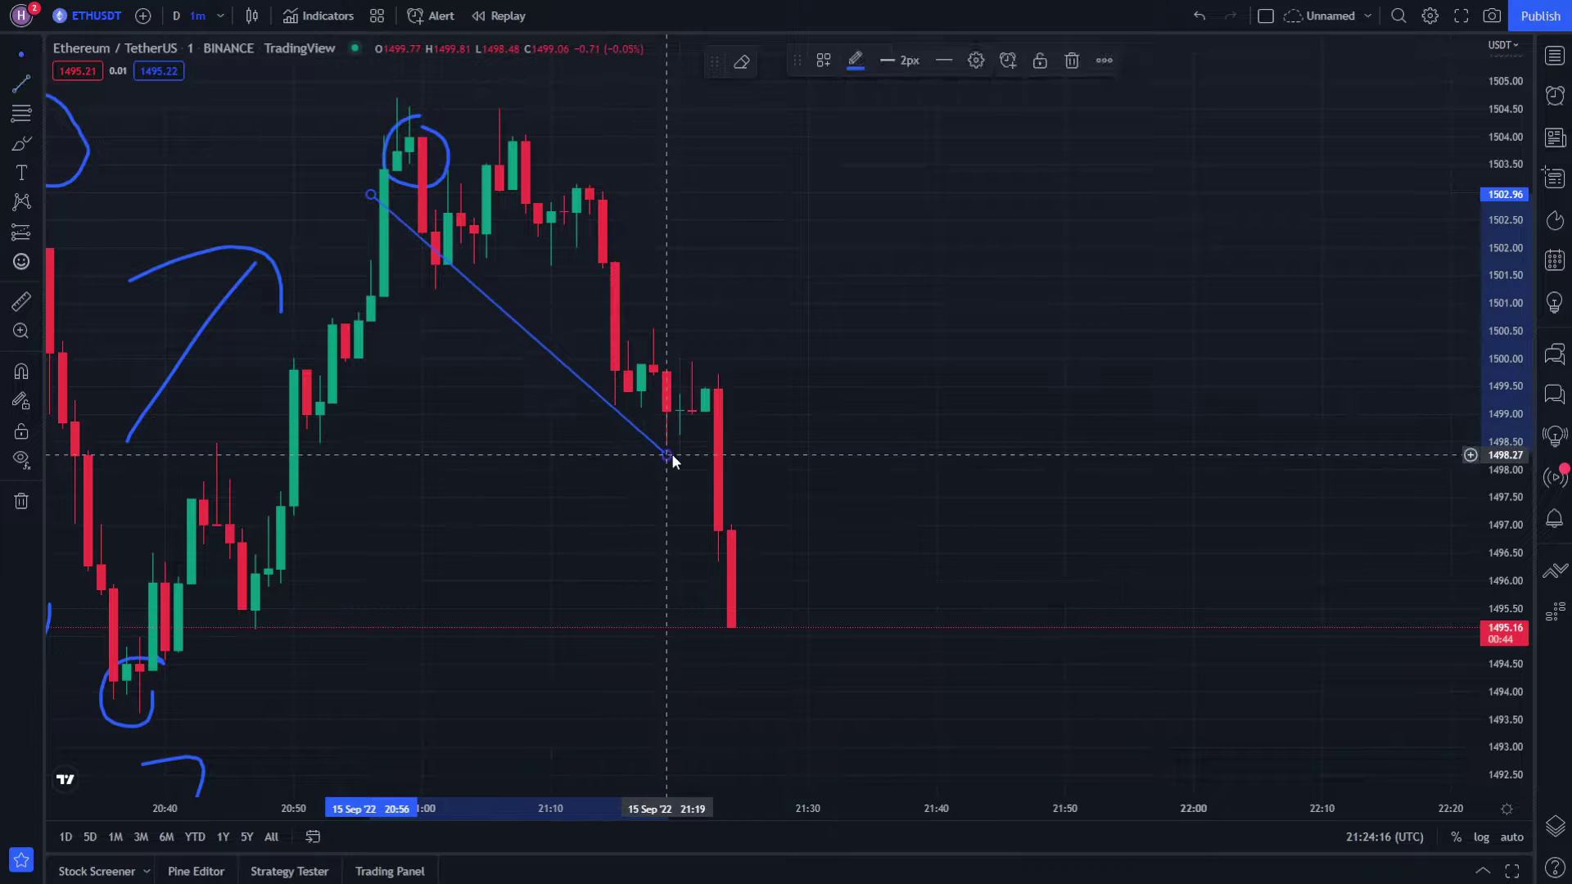
pyautogui.moveTo(578, 474); pyautogui.dragTo(590, 600)
pyautogui.moveTo(382, 318); pyautogui.dragTo(357, 322)
pyautogui.press('Escape')
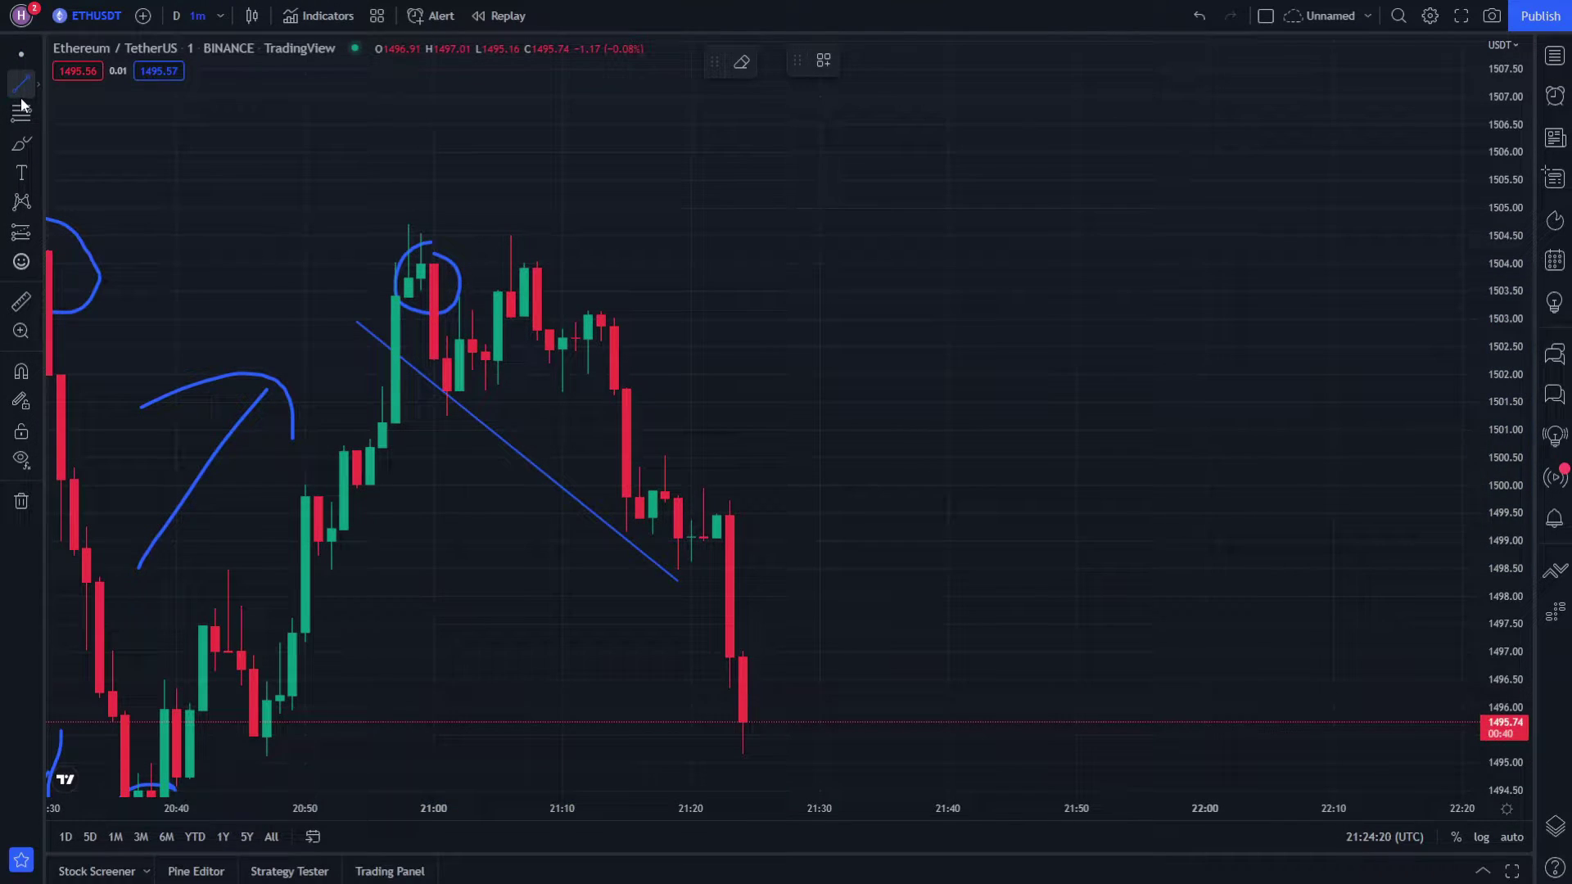
# - Draw a rising trendline above the rally from 1496.00 at 20:35 to 1504.47 at 20:59
pyautogui.click(13, 63)
pyautogui.moveTo(304, 156); pyautogui.dragTo(714, 101)
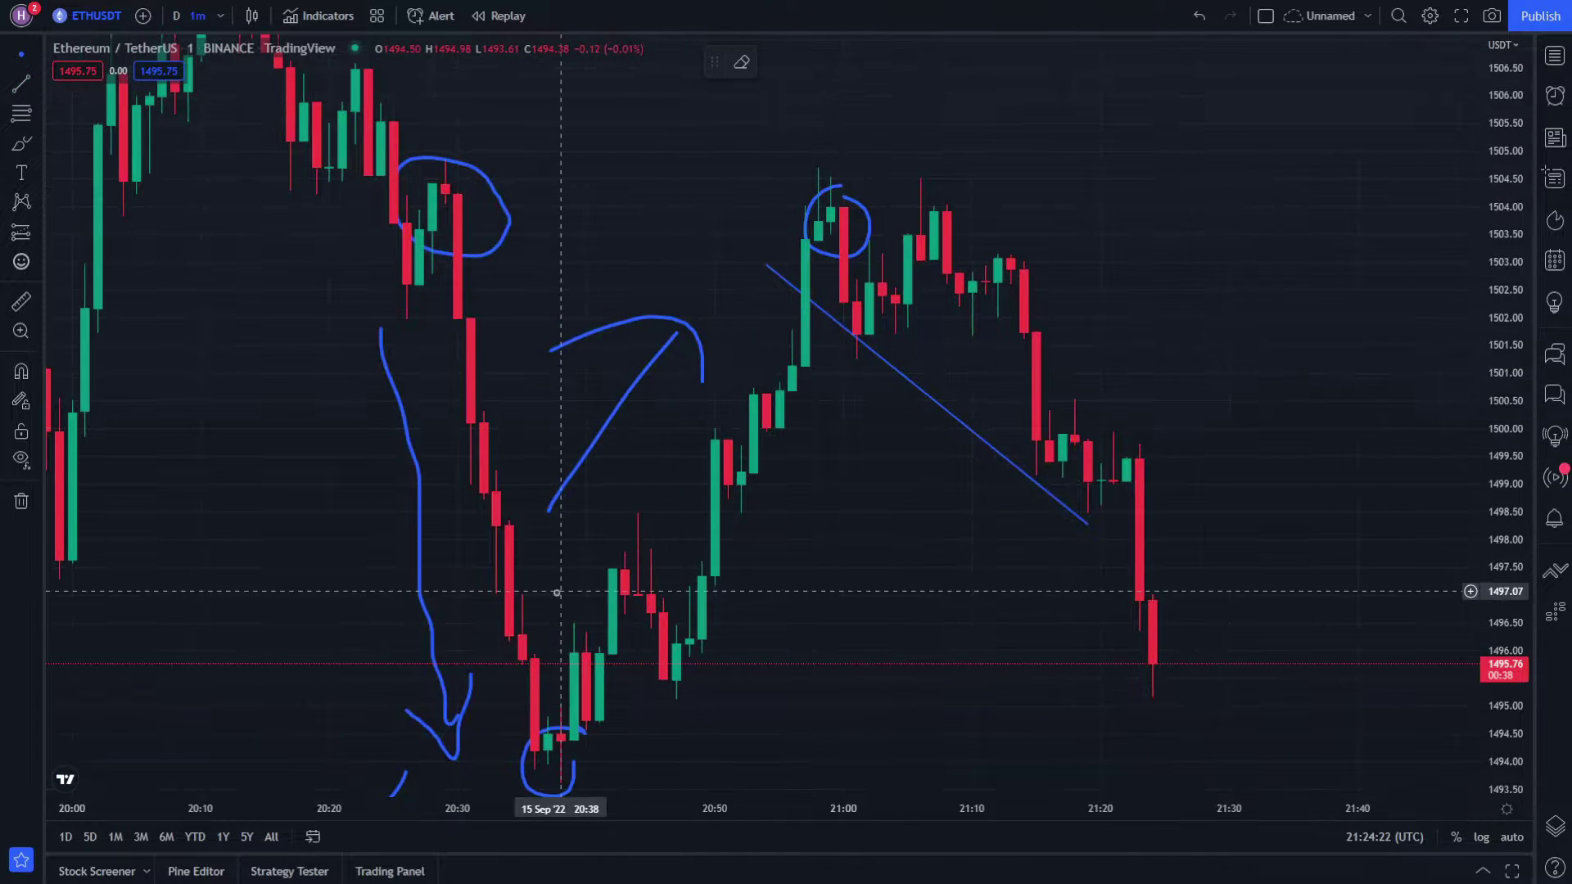
pyautogui.moveTo(700, 766); pyautogui.dragTo(501, 683)
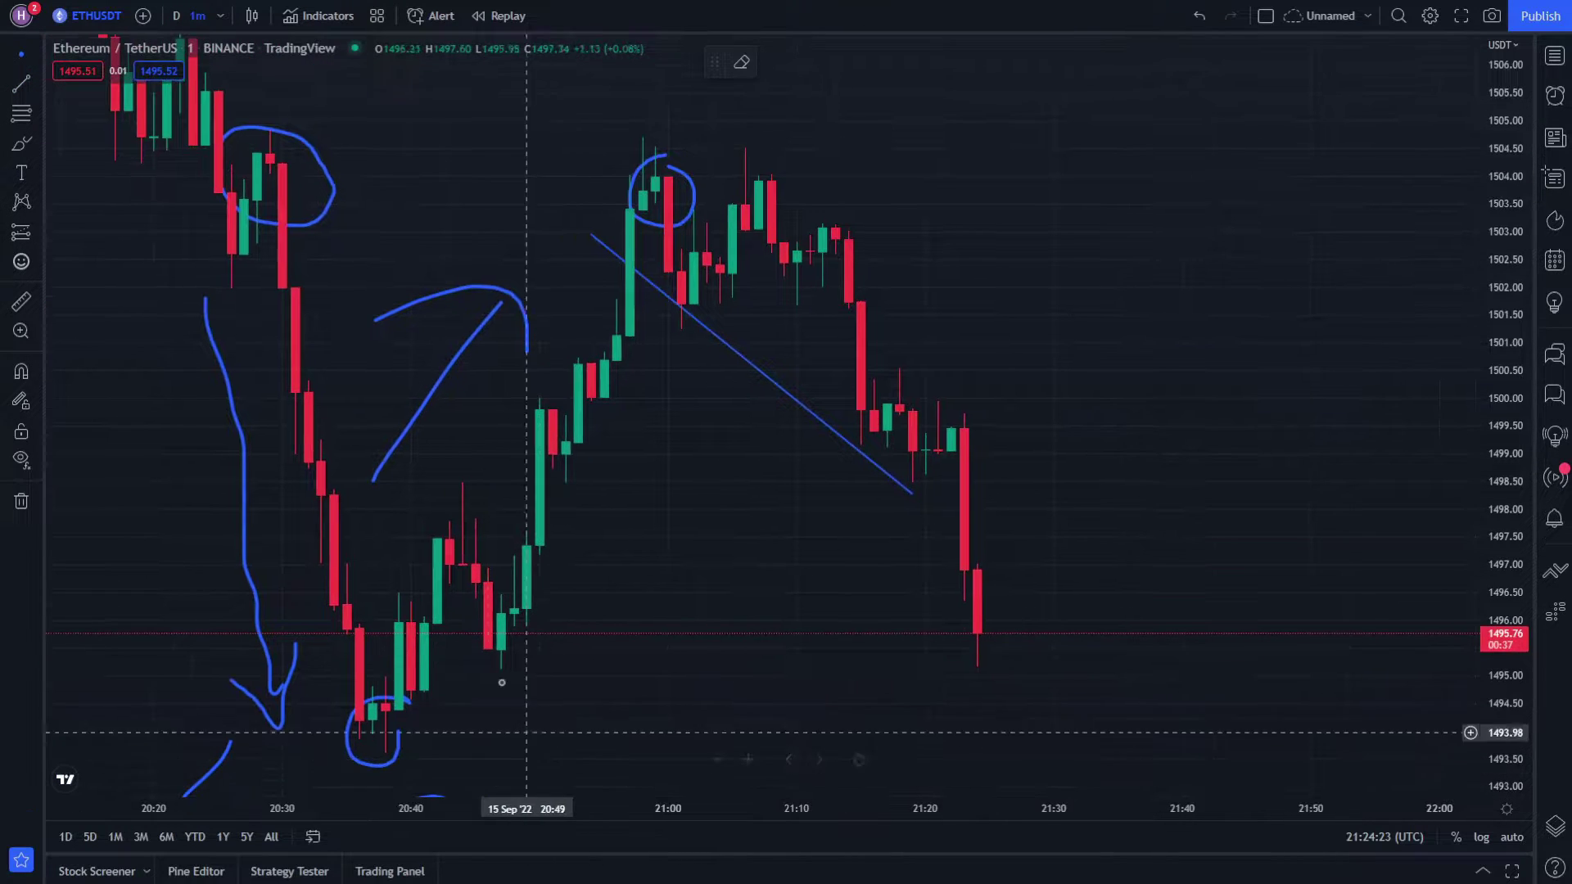
pyautogui.click(19, 79)
pyautogui.click(347, 620)
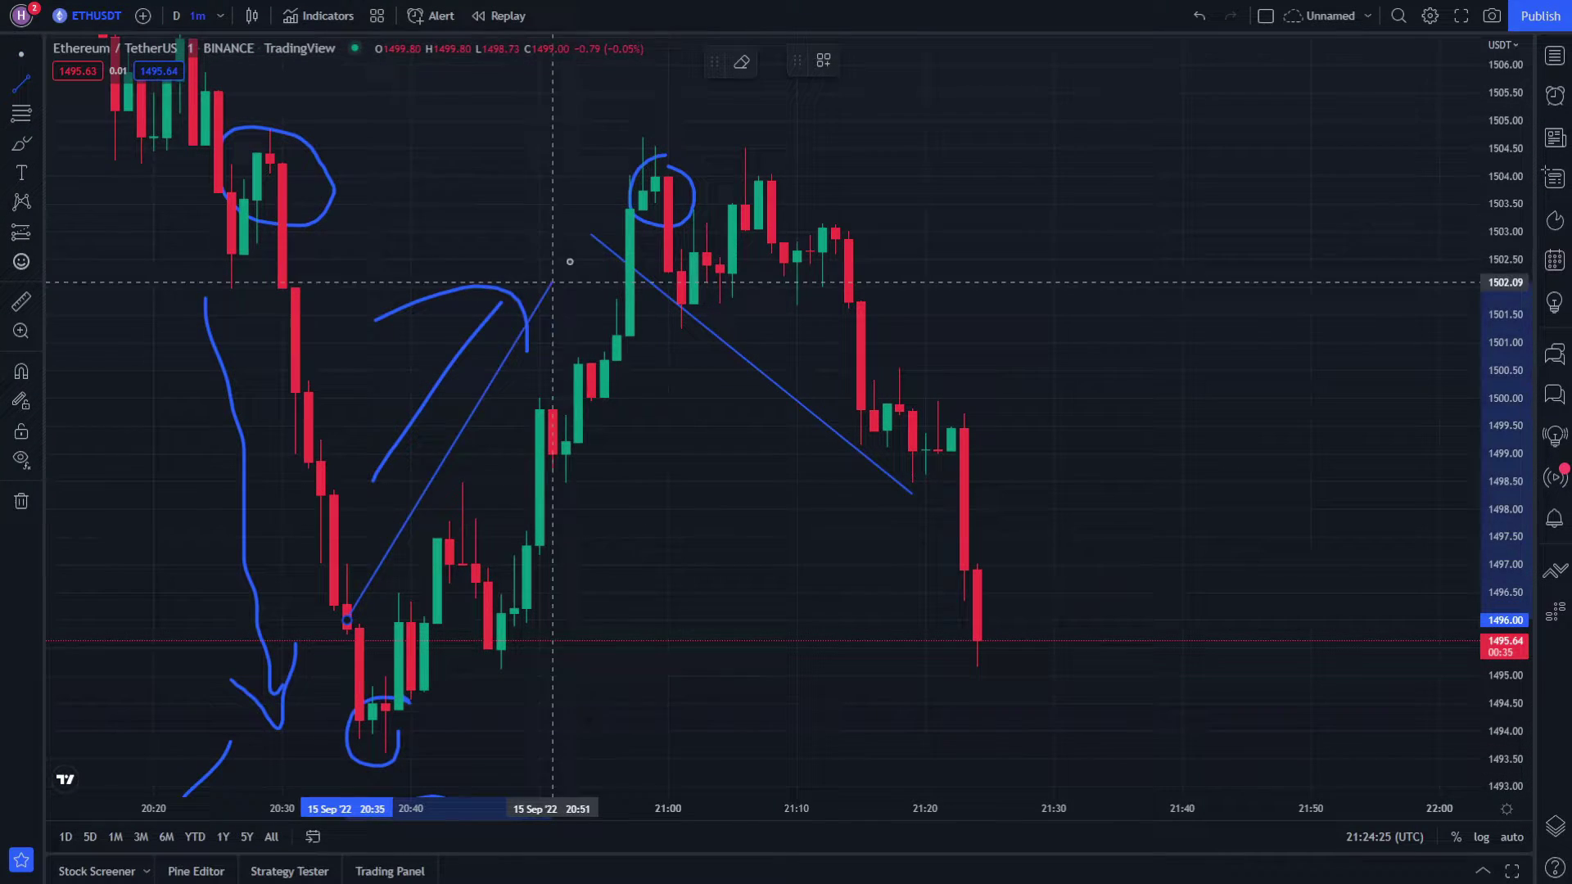
pyautogui.click(656, 149)
pyautogui.moveTo(782, 147); pyautogui.dragTo(715, 211)
pyautogui.moveTo(597, 475); pyautogui.dragTo(584, 389)
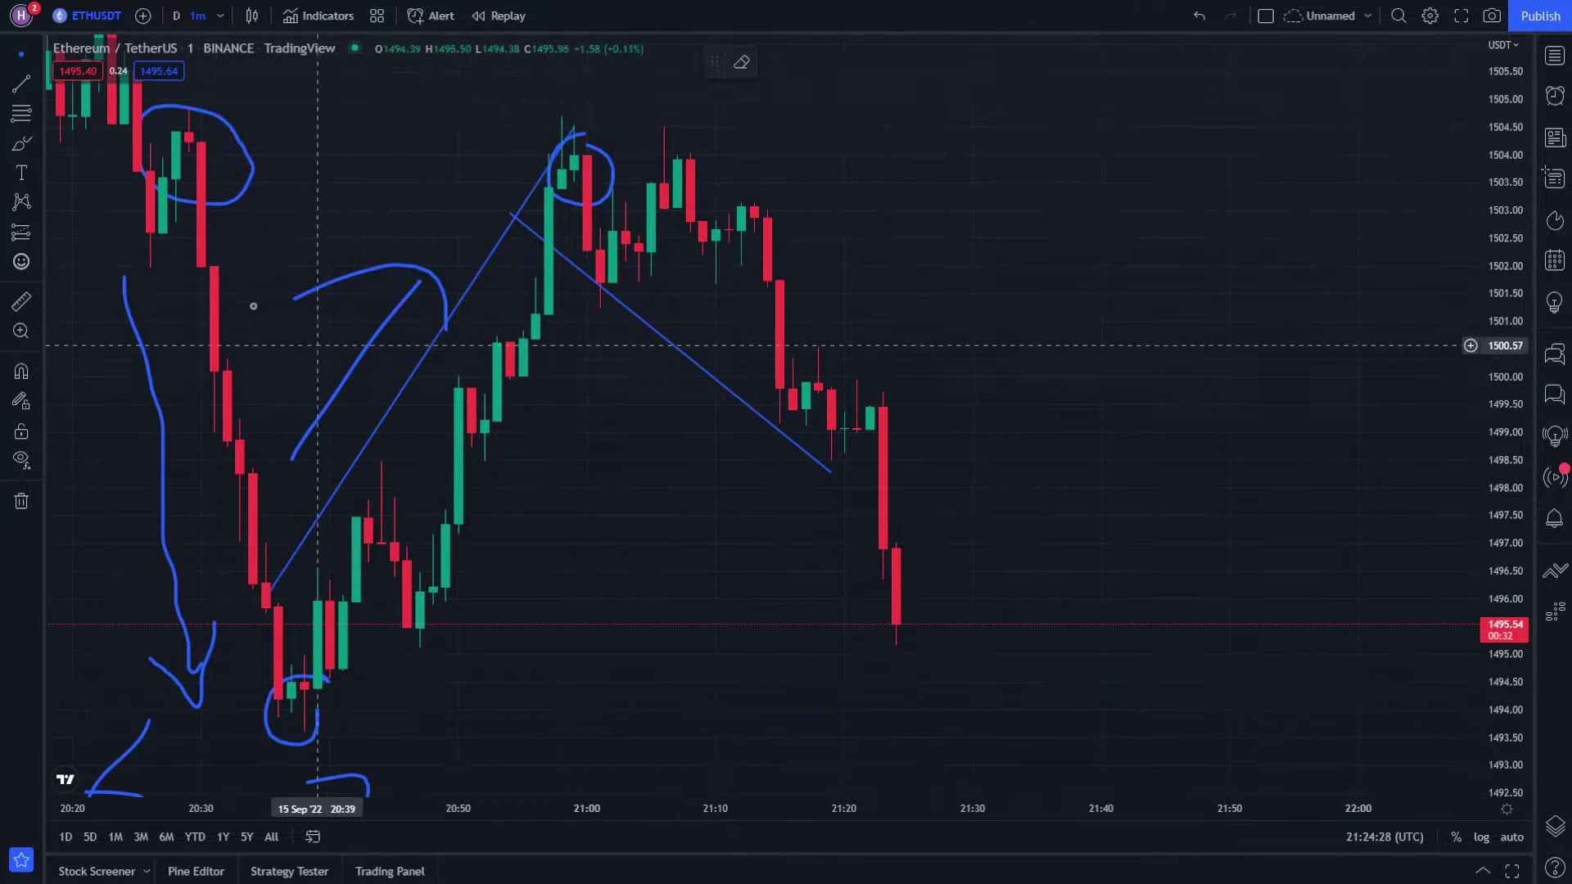
# - Draw a second rising trendline below the rally from 1494.24 at 20:44 to about 1504.46 at 21:14
pyautogui.click(20, 80)
pyautogui.click(382, 697)
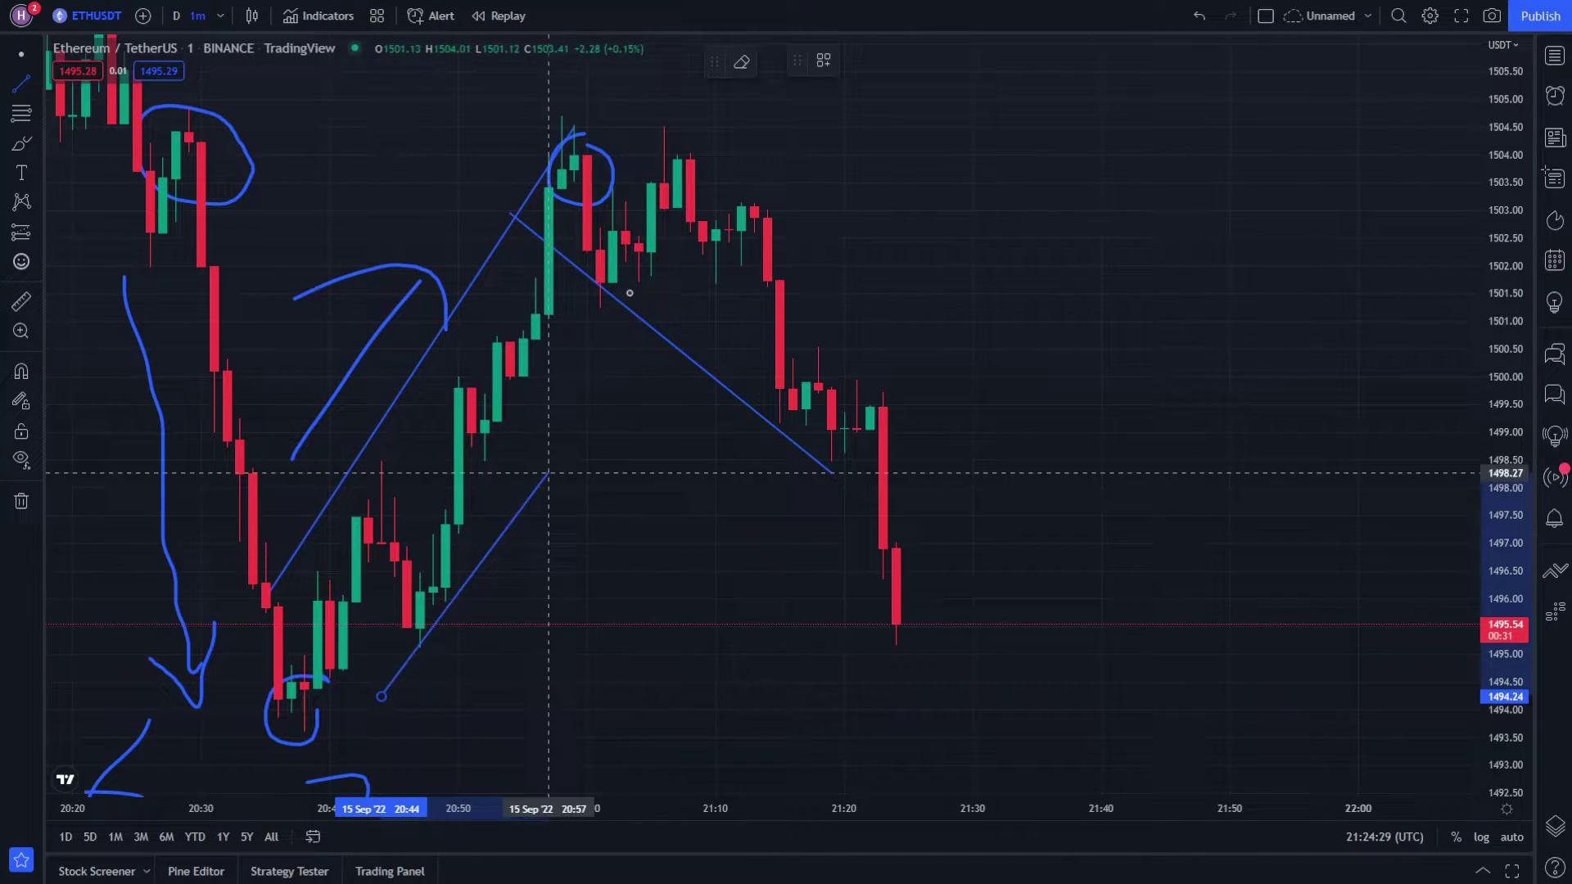
pyautogui.click(767, 130)
pyautogui.moveTo(797, 298); pyautogui.dragTo(698, 548)
pyautogui.moveTo(728, 454); pyautogui.dragTo(808, 342)
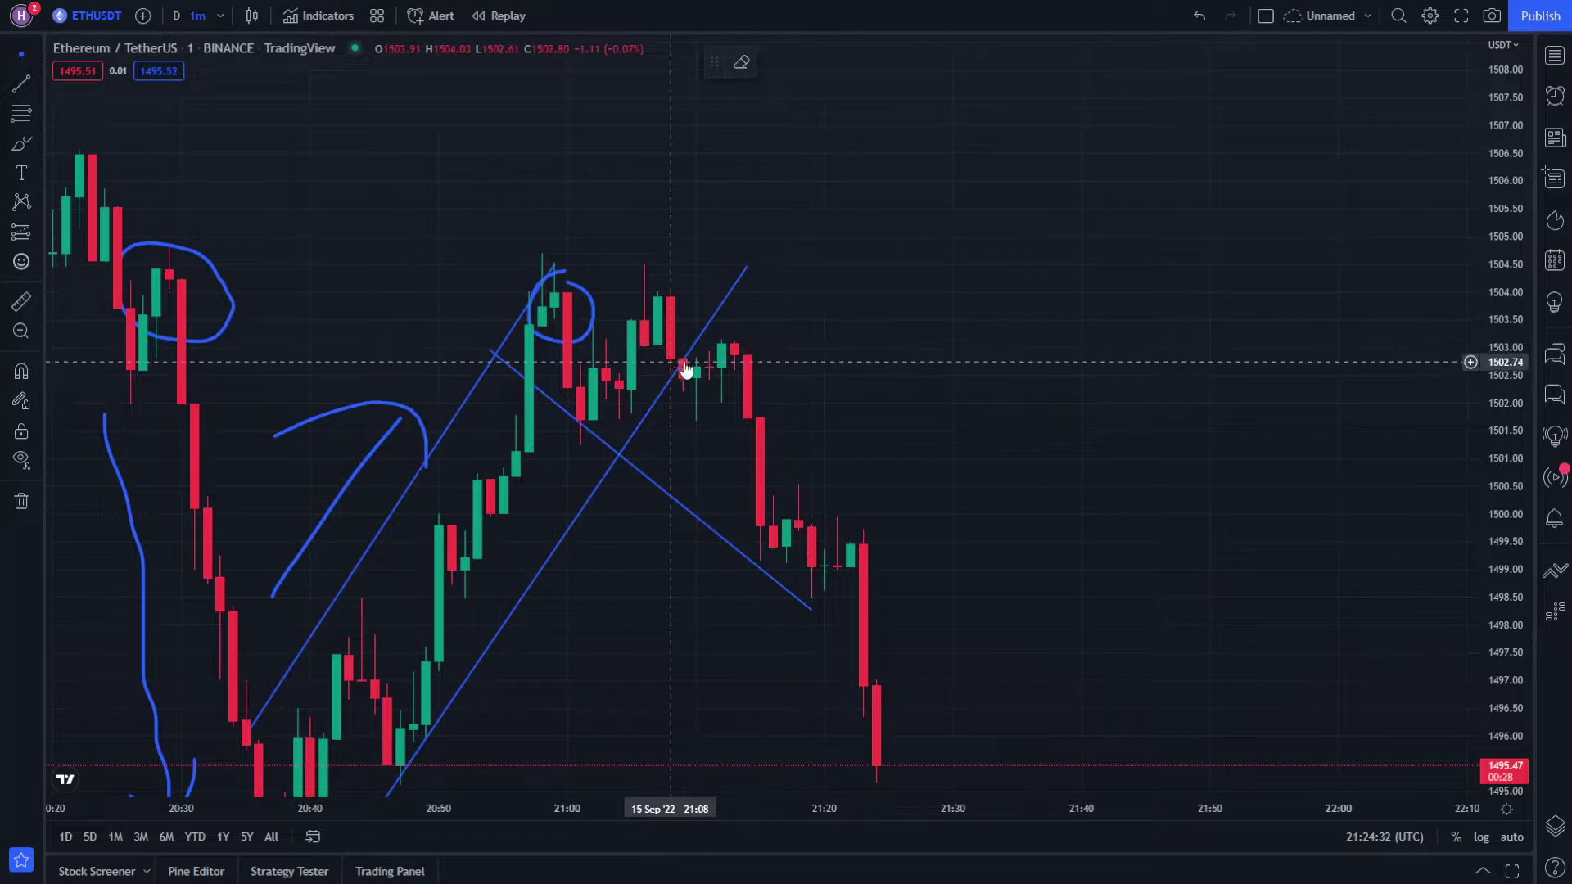
# - Brush a small circle around the candles near 21:09 and a larger loop around the decline that follows until about 21:22
pyautogui.click(21, 143)
pyautogui.moveTo(713, 393)
pyautogui.mouseDown()
pyautogui.moveTo(660, 351)
pyautogui.moveTo(722, 377)
pyautogui.mouseUp()
pyautogui.moveTo(876, 435)
pyautogui.mouseDown()
pyautogui.moveTo(715, 316)
pyautogui.moveTo(737, 513)
pyautogui.moveTo(896, 554)
pyautogui.mouseUp()
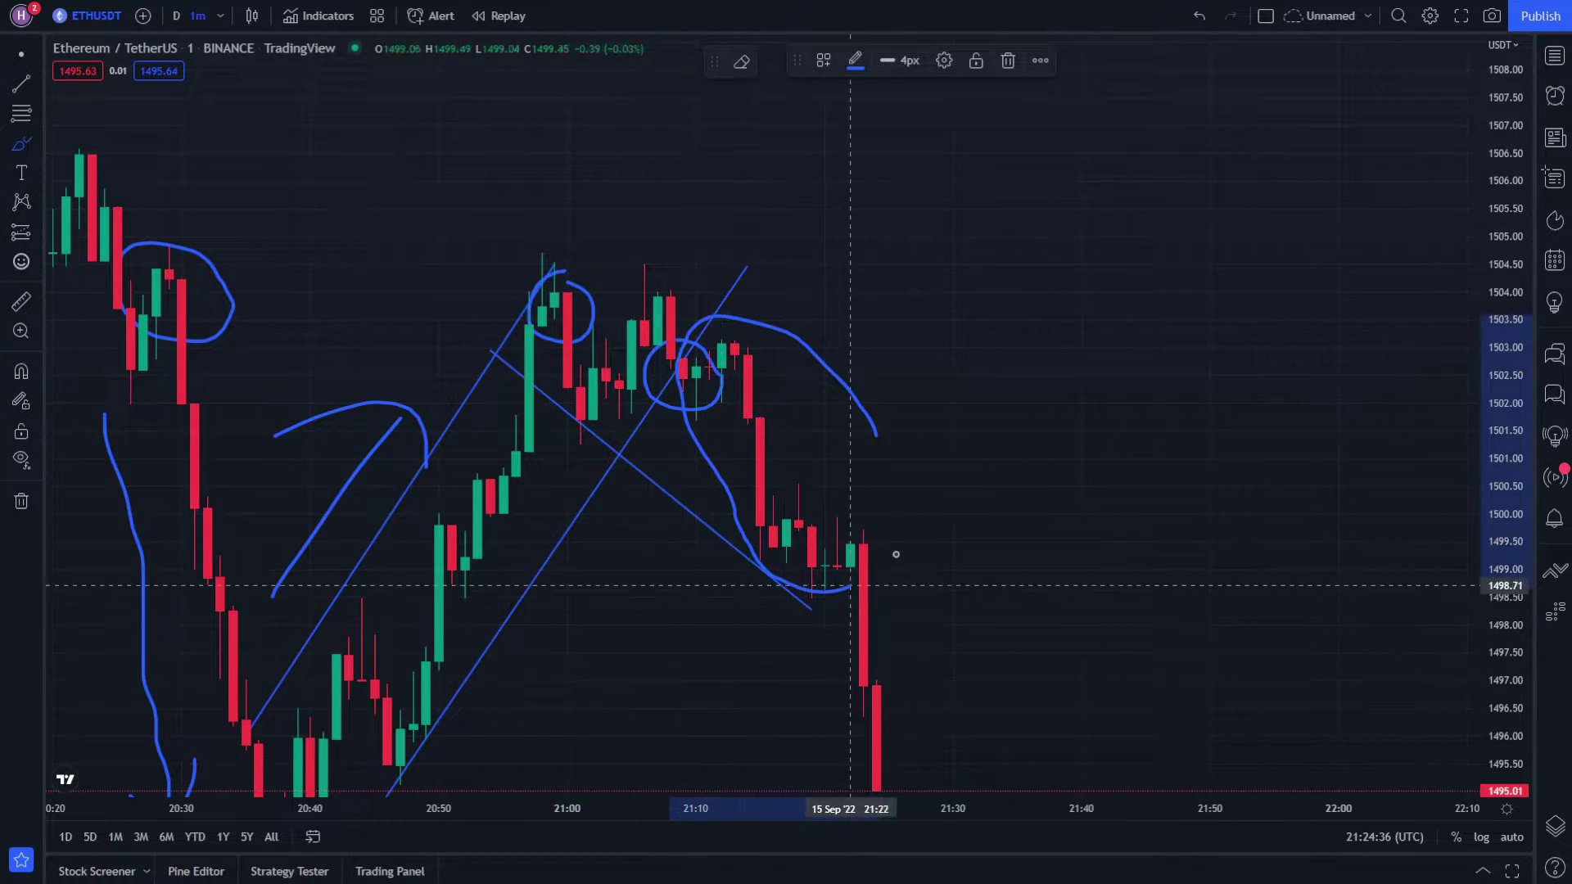
# - Undo the brushed loops, the two rising trendlines and the falling trendline
pyautogui.click(1186, 18)
pyautogui.click(1186, 18)
pyautogui.click(1186, 18)
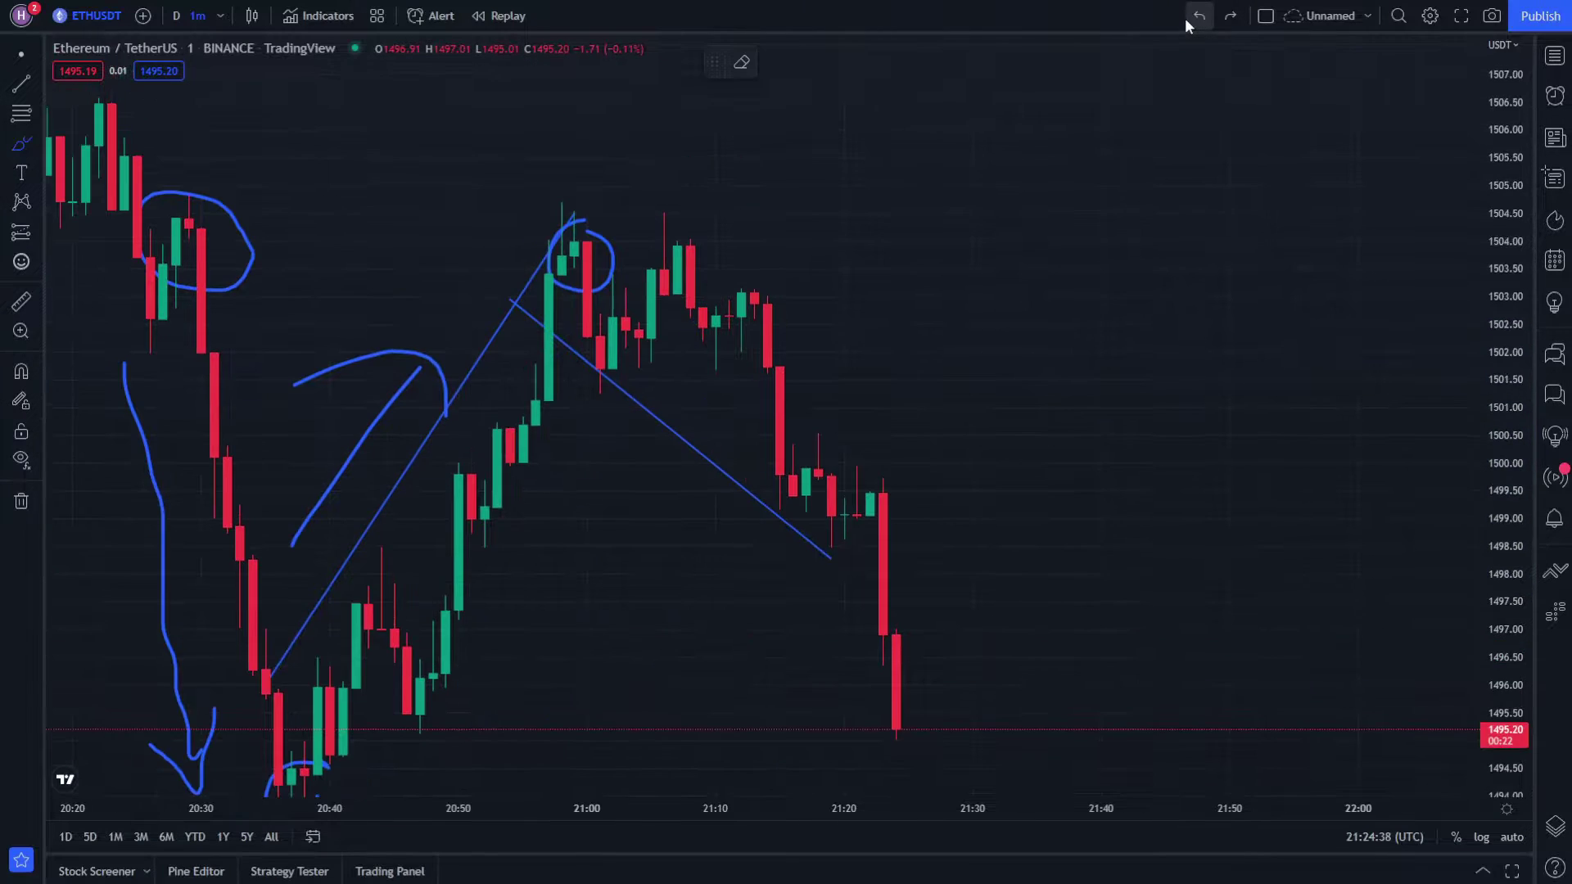
pyautogui.click(1186, 18)
pyautogui.click(1187, 18)
pyautogui.click(1188, 18)
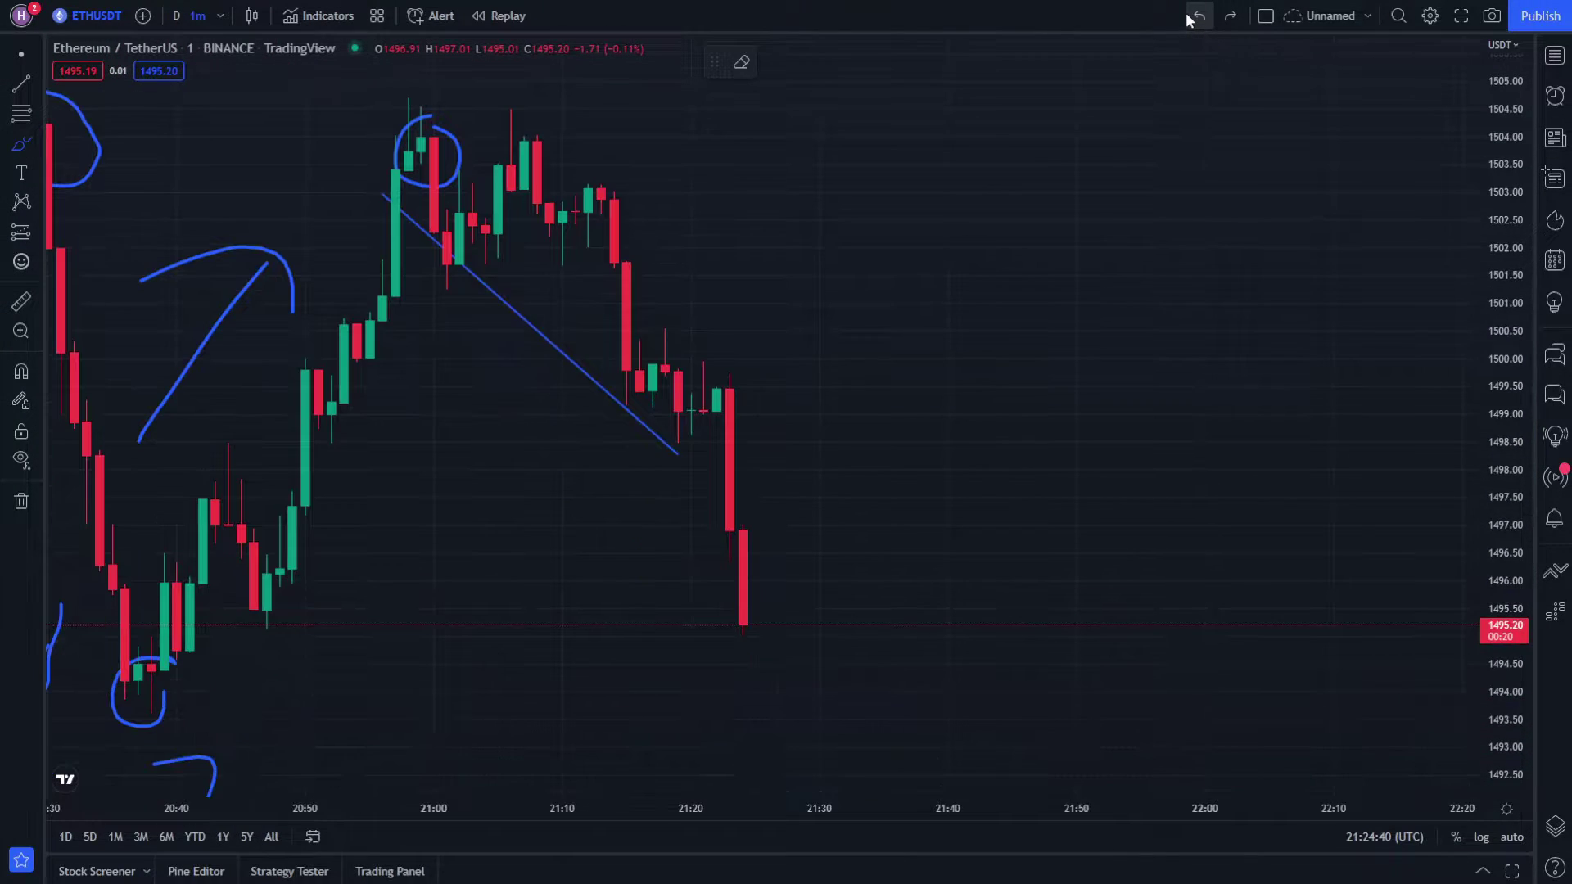
# - Delete the brushed arrowhead near 21:10 and the brushed circle around the 20:59 peak
pyautogui.click(21, 55)
pyautogui.moveTo(402, 270); pyautogui.dragTo(526, 432)
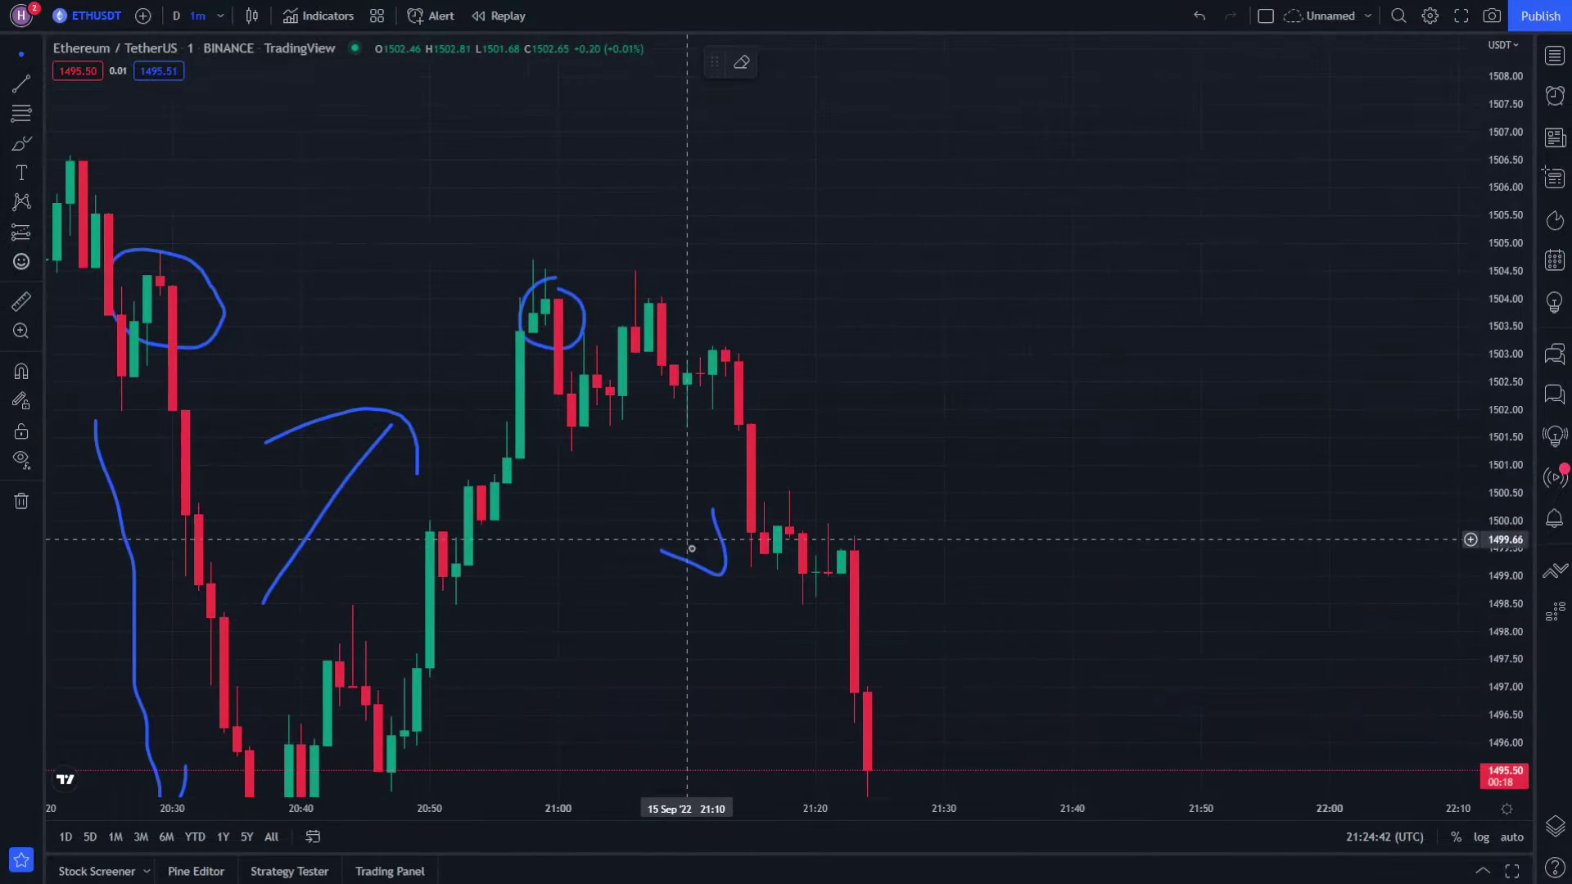
pyautogui.click(689, 558)
pyautogui.press('Delete')
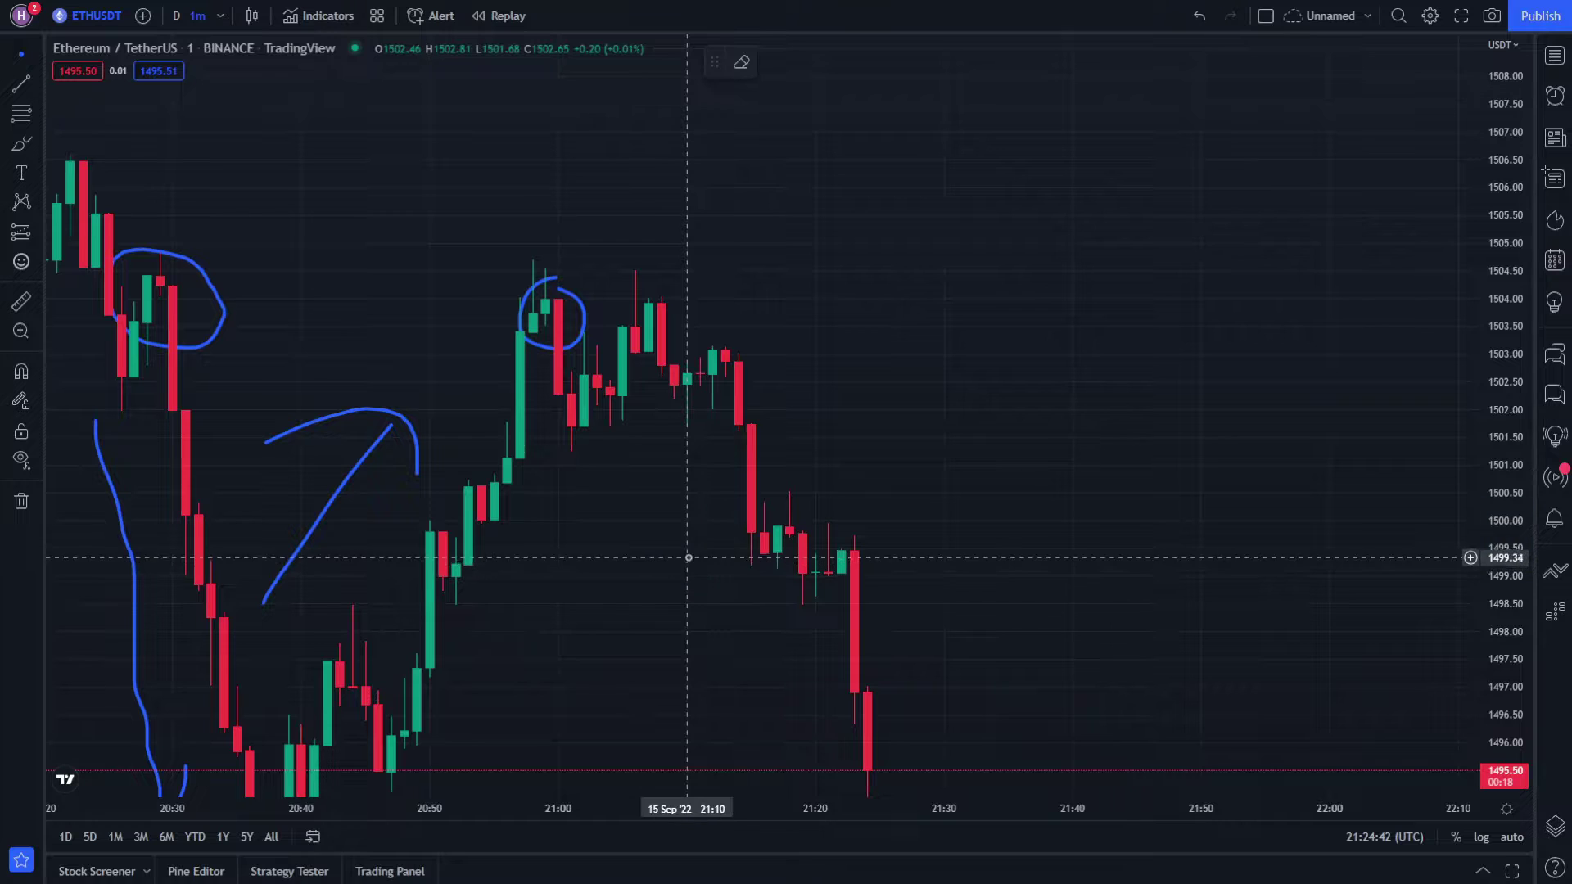
pyautogui.click(557, 353)
pyautogui.press('Delete')
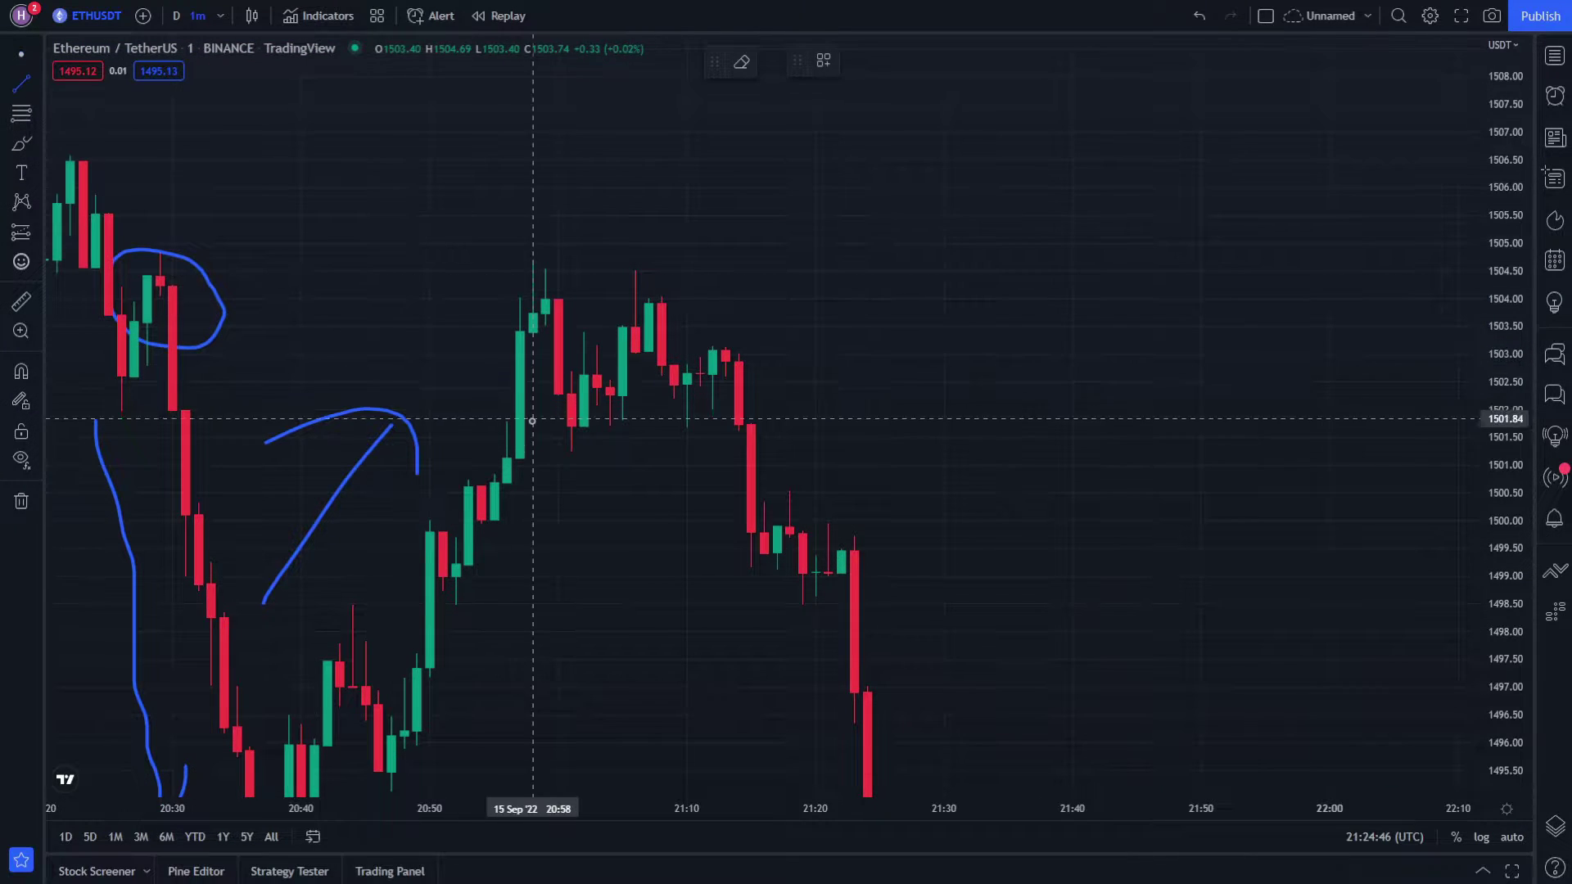
# - Draw two falling trendlines around the decline, from about 1502.8 at 20:49 to 1498.4 at 21:21, and 1505.75 at 21:00 to 1499.8 at 21:33
pyautogui.moveTo(416, 363)
pyautogui.mouseDown()
pyautogui.moveTo(729, 526)
pyautogui.moveTo(828, 607)
pyautogui.mouseUp()
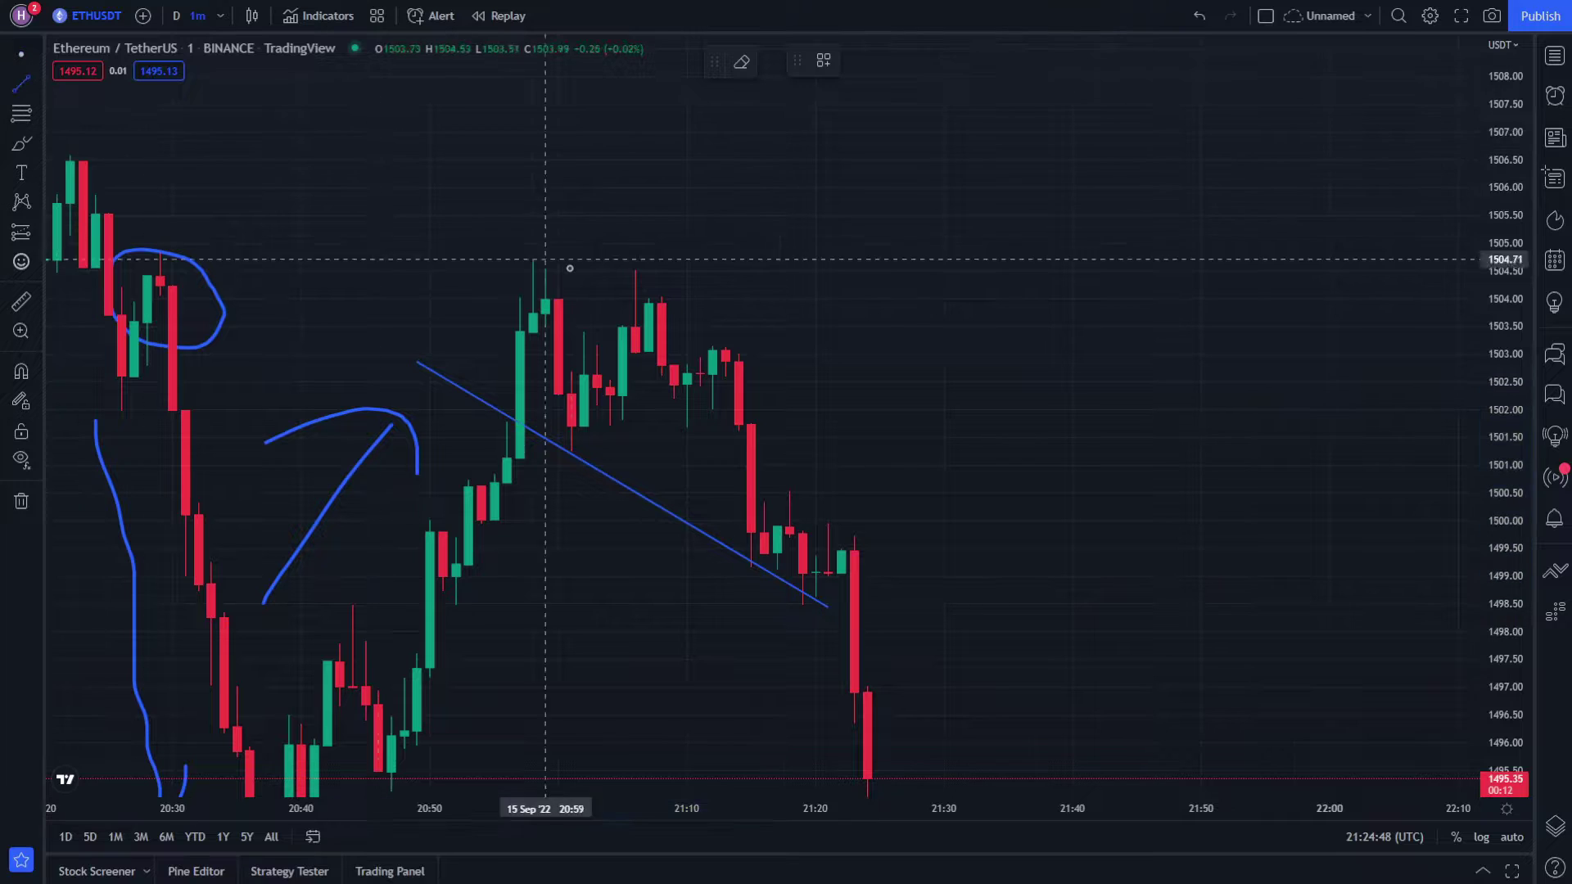
pyautogui.moveTo(551, 201)
pyautogui.mouseDown()
pyautogui.moveTo(652, 302)
pyautogui.moveTo(979, 533)
pyautogui.mouseUp()
pyautogui.moveTo(1000, 418)
pyautogui.mouseDown()
pyautogui.moveTo(909, 161)
pyautogui.moveTo(923, 249)
pyautogui.moveTo(912, 238)
pyautogui.mouseUp()
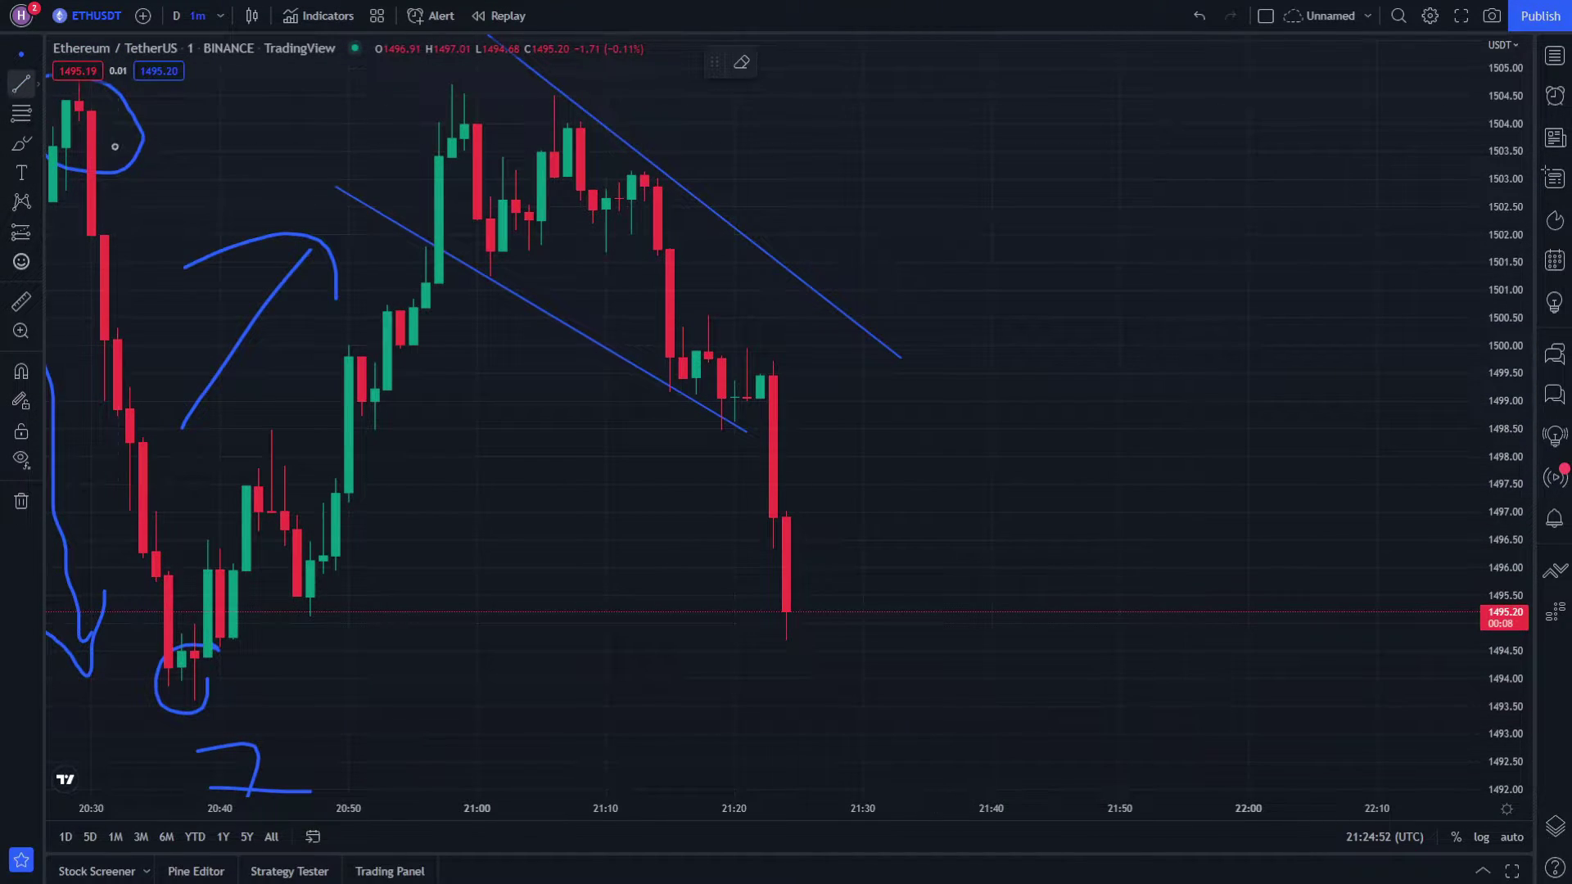
# - Draw a nearly horizontal trendline at about 1501.4 across the falling channel from 20:45 to 21:51
pyautogui.moveTo(285, 266); pyautogui.dragTo(1133, 278)
pyautogui.moveTo(806, 439); pyautogui.dragTo(802, 350)
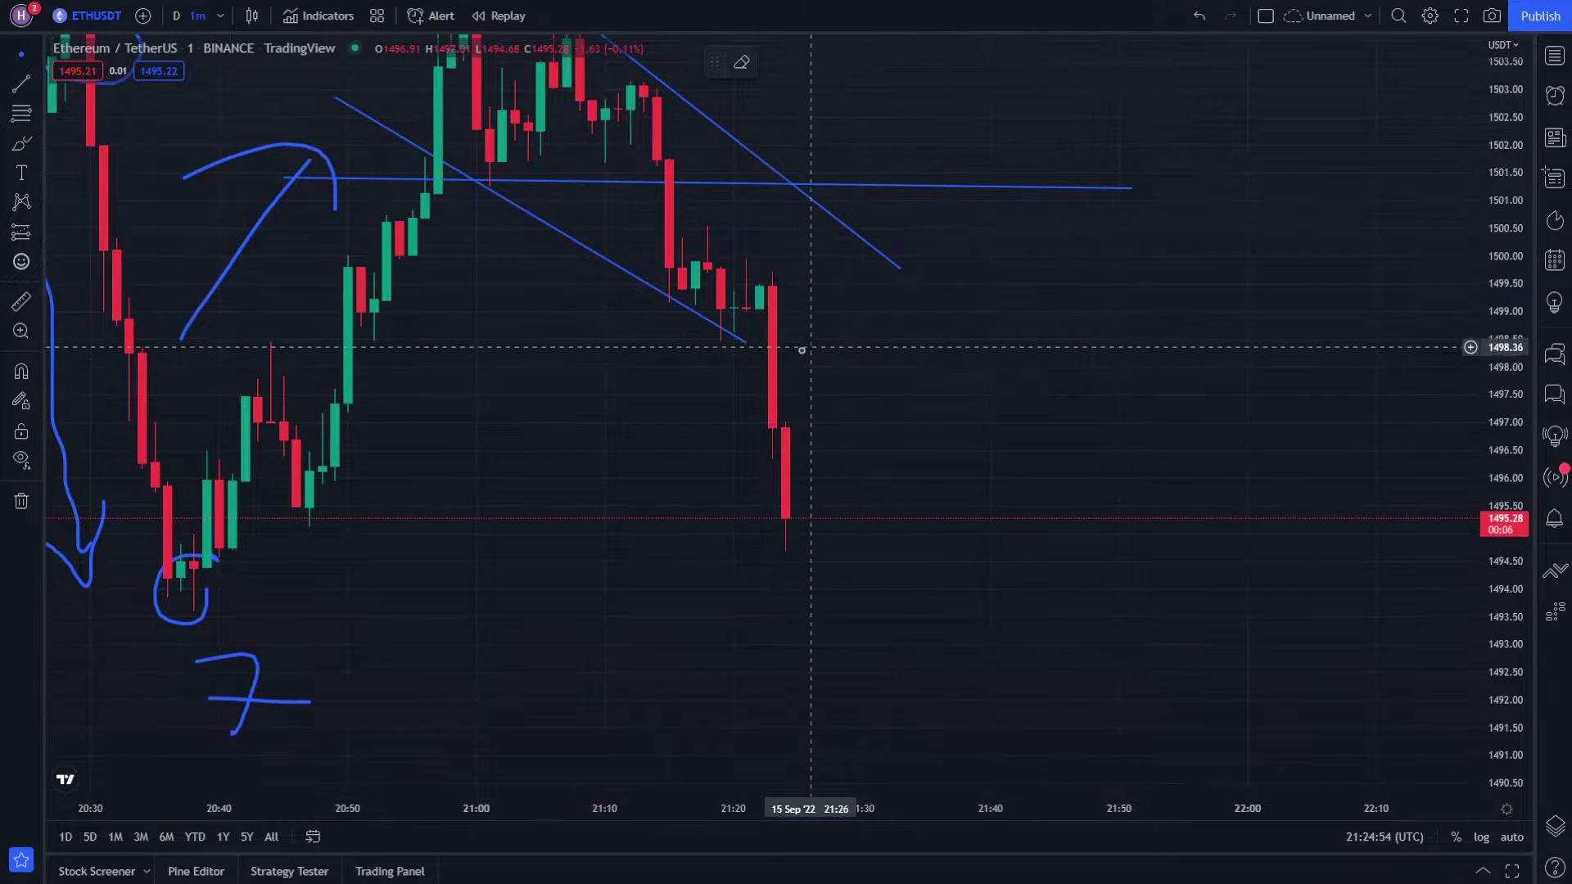
pyautogui.moveTo(856, 473); pyautogui.dragTo(690, 434)
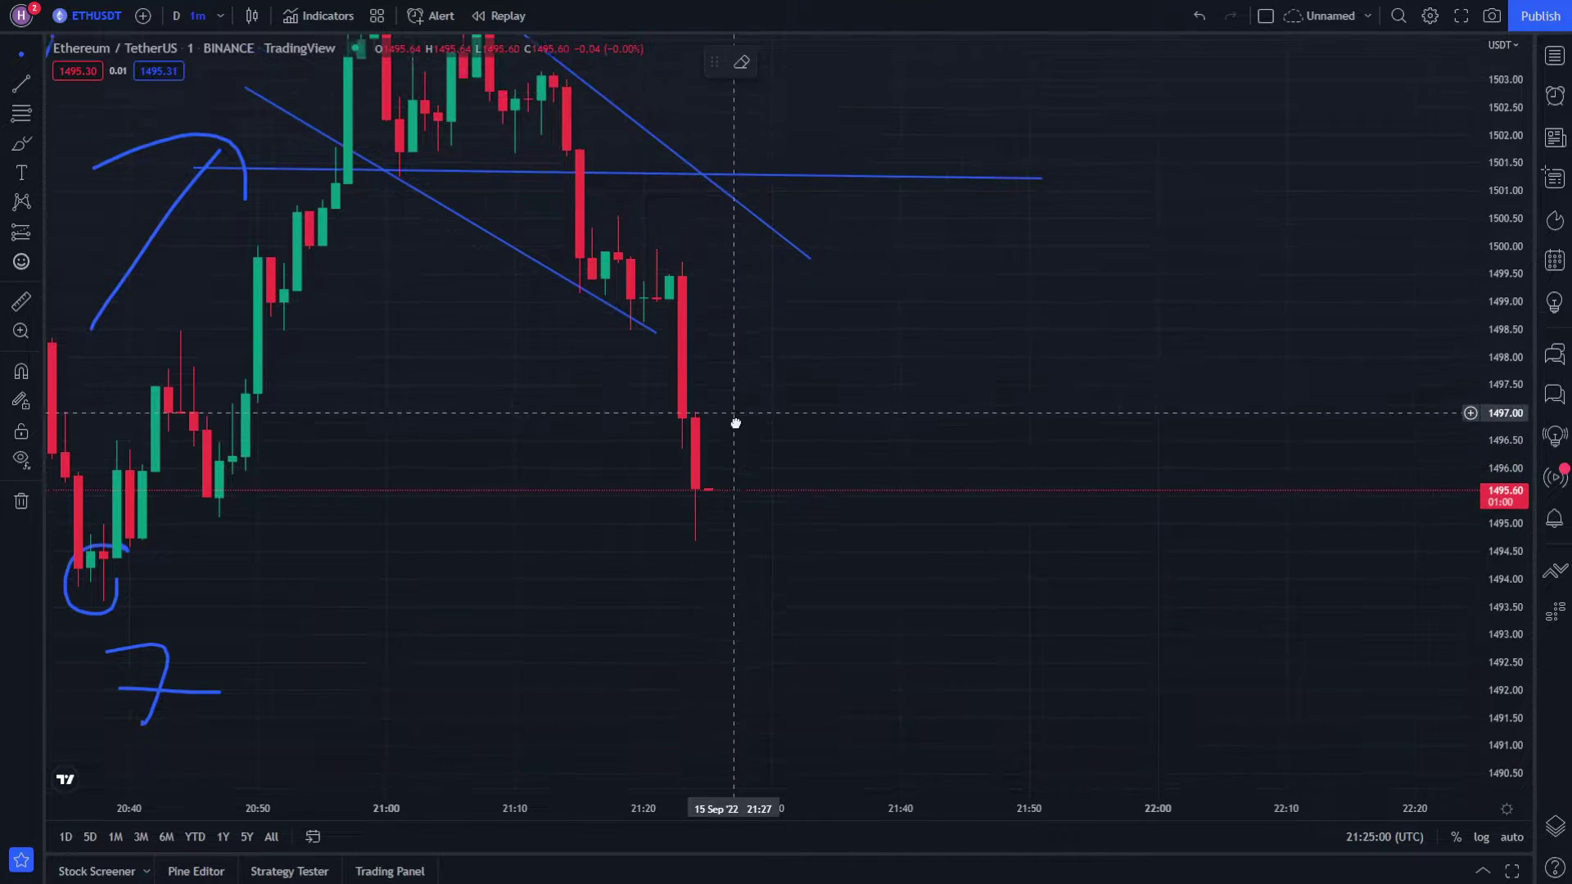
pyautogui.moveTo(699, 488); pyautogui.dragTo(773, 548)
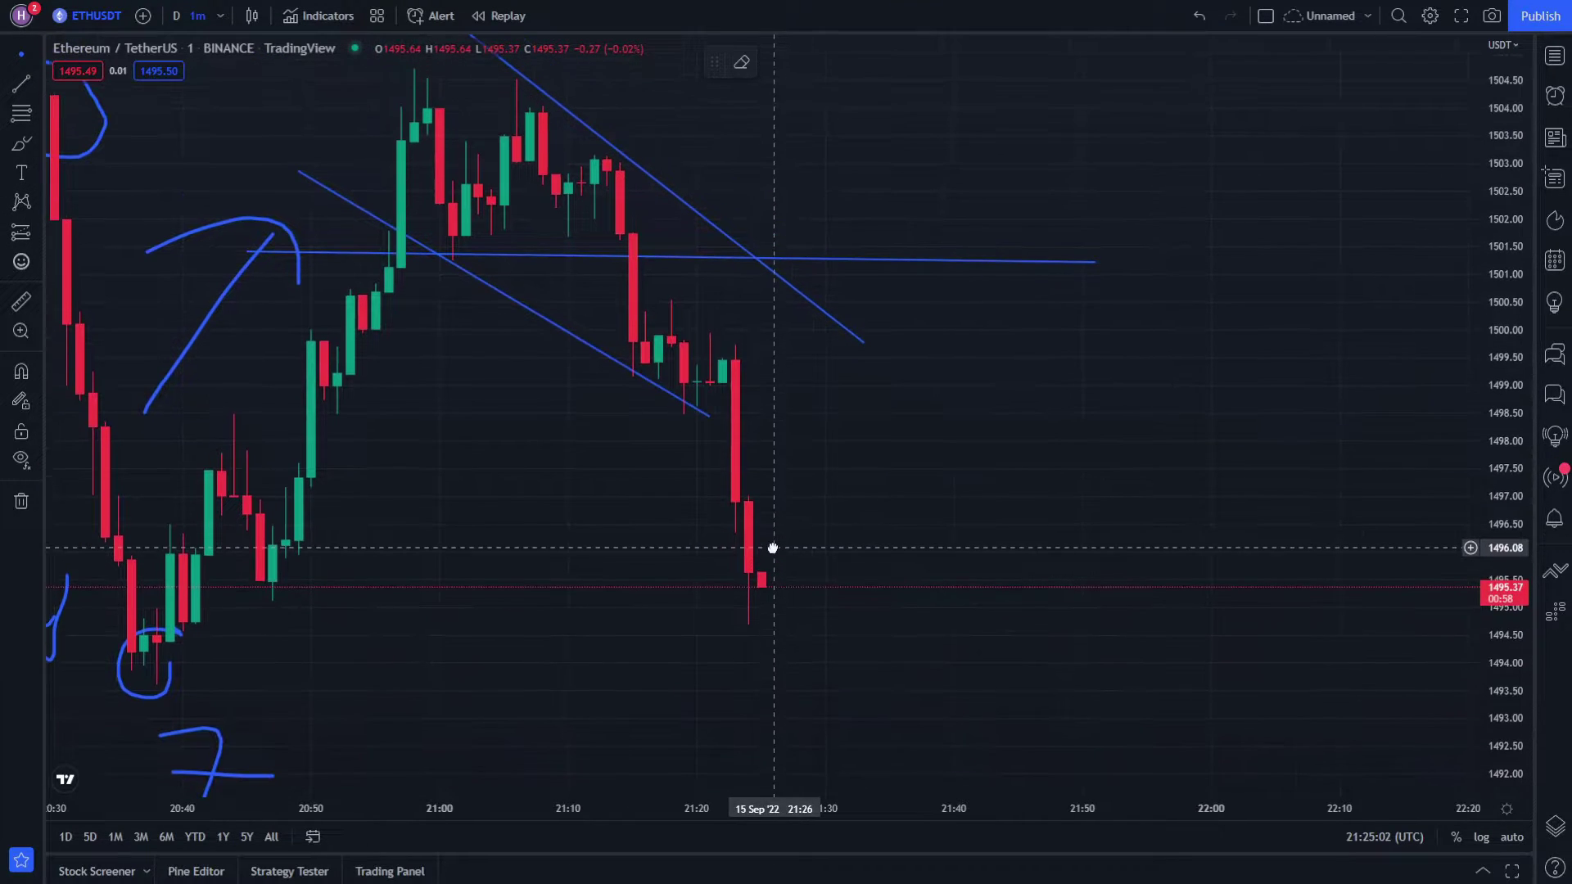
# - Brush a circle around the consolidation candles between about 21:15 and 21:23, near 1499.5
pyautogui.moveTo(789, 486); pyautogui.dragTo(775, 442)
pyautogui.click(21, 143)
pyautogui.moveTo(691, 354)
pyautogui.mouseDown()
pyautogui.moveTo(650, 330)
pyautogui.moveTo(706, 436)
pyautogui.mouseUp()
pyautogui.moveTo(714, 349); pyautogui.dragTo(675, 334)
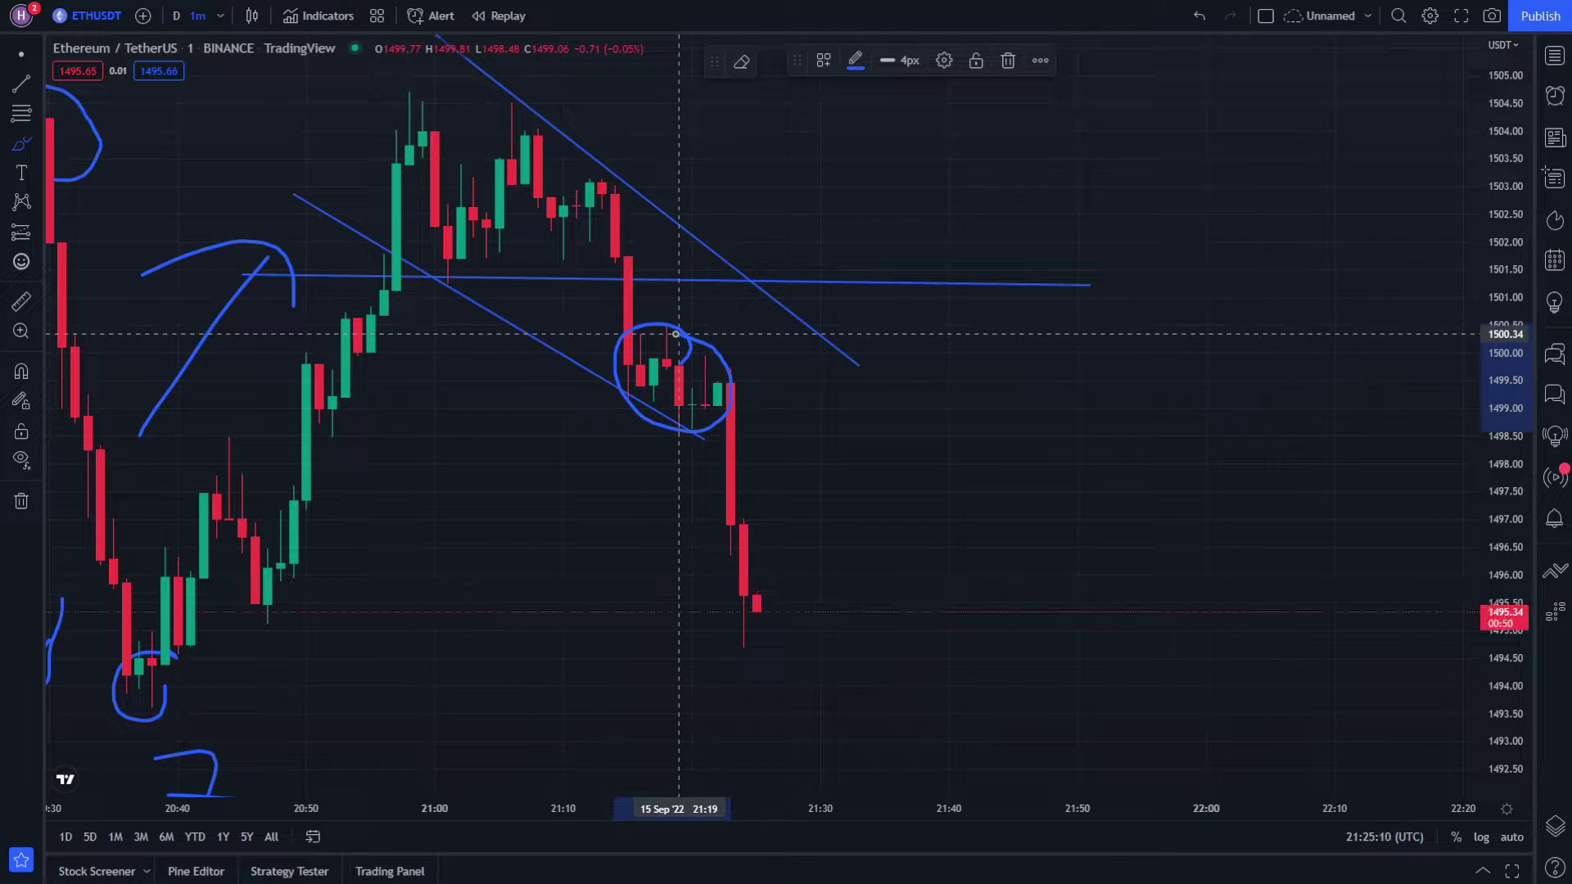
# - Draw two nearly horizontal trendlines, at about 1499 from 20:49 to 21:51 and at about 1498 from 21:06 to 21:54
pyautogui.click(20, 84)
pyautogui.click(293, 404)
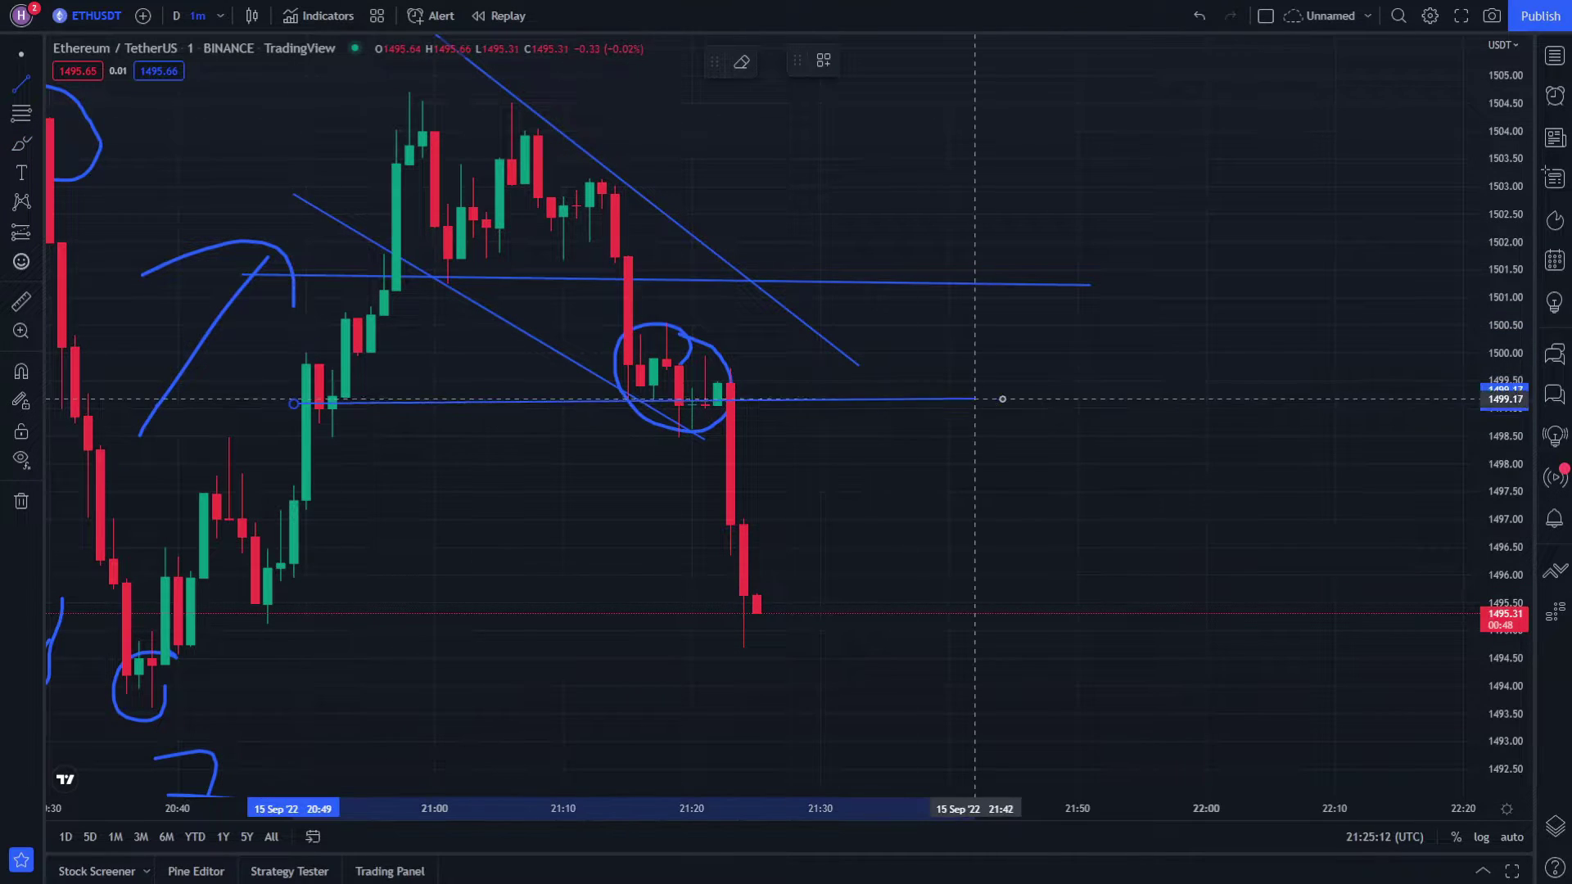
pyautogui.click(1090, 409)
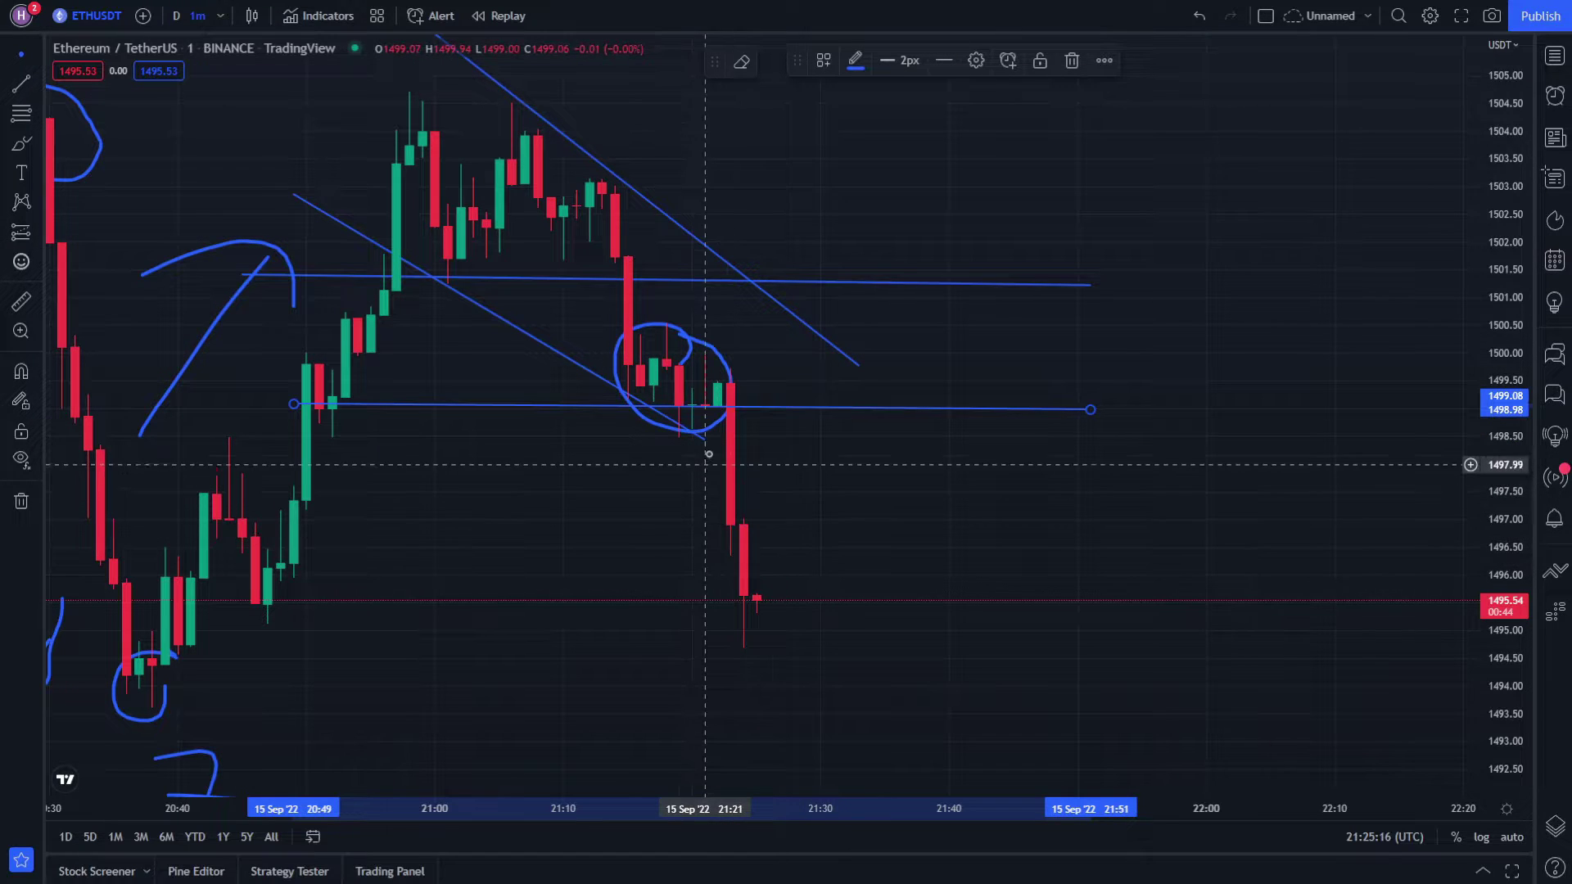
pyautogui.click(19, 83)
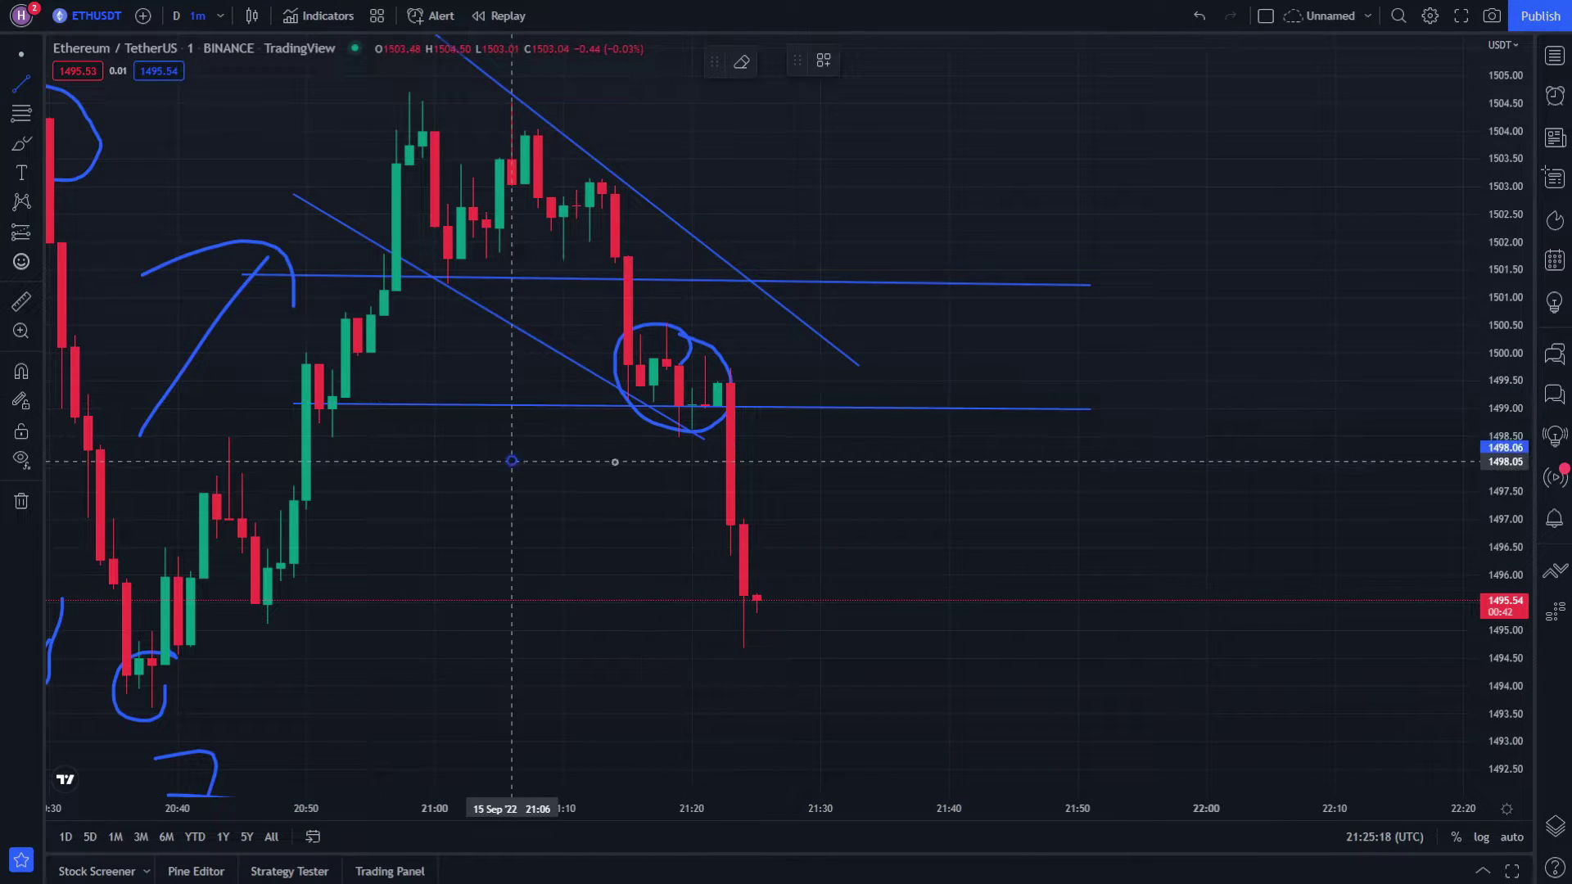
pyautogui.click(512, 461)
pyautogui.click(1130, 462)
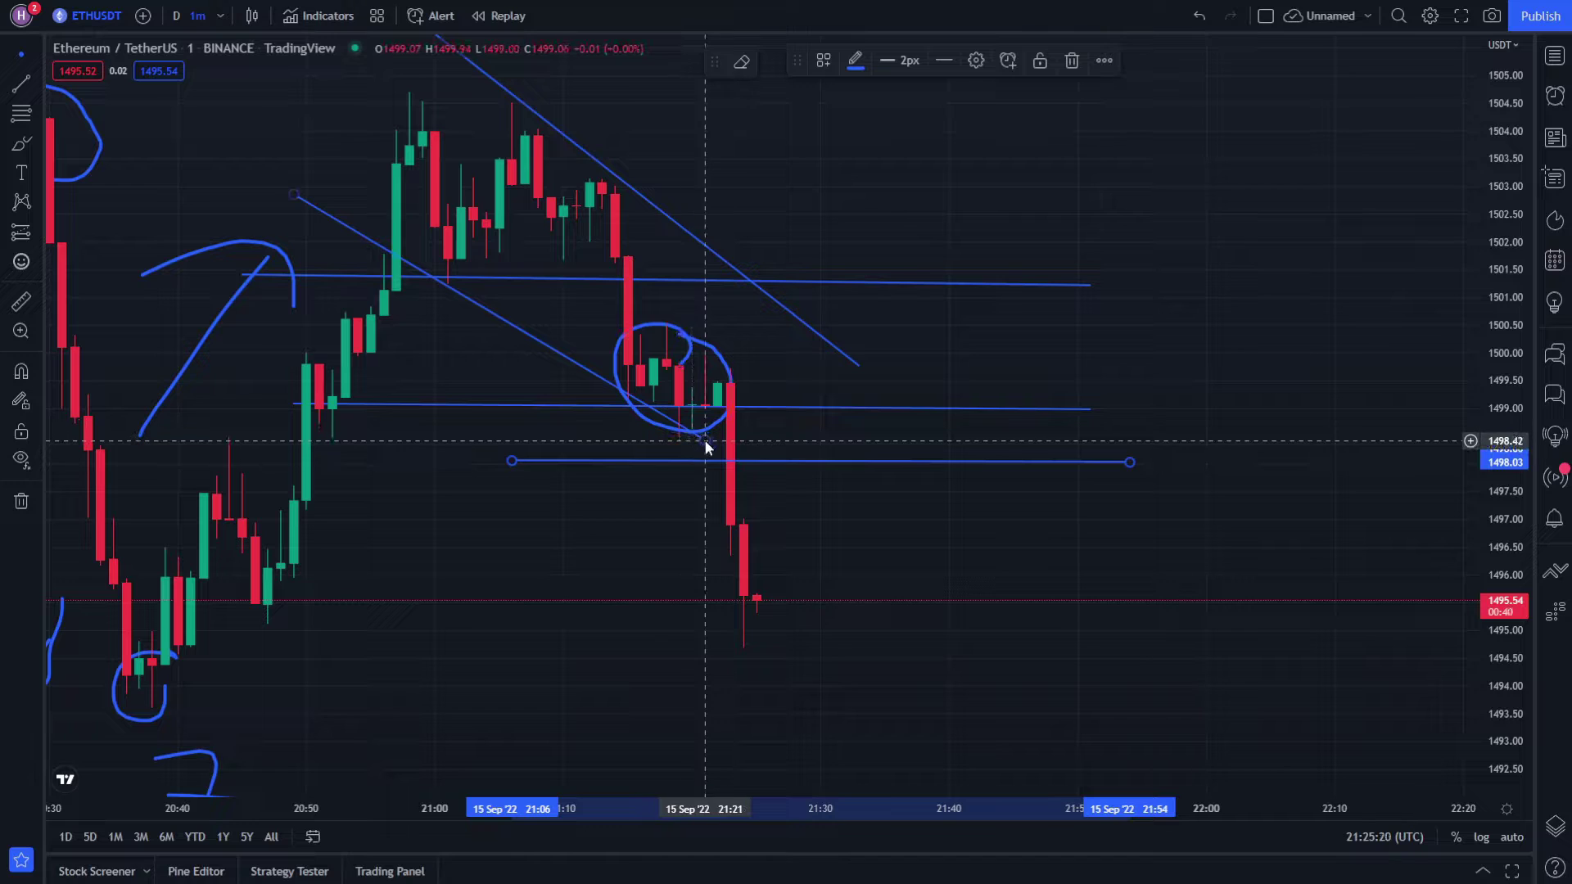
# - Move the lower falling trendline's endpoints to 1503.91 at 21:00 and 1494.52 at 21:28
pyautogui.moveTo(709, 444)
pyautogui.mouseDown()
pyautogui.moveTo(720, 502)
pyautogui.moveTo(681, 548)
pyautogui.moveTo(730, 479)
pyautogui.moveTo(725, 450)
pyautogui.moveTo(709, 455)
pyautogui.mouseUp()
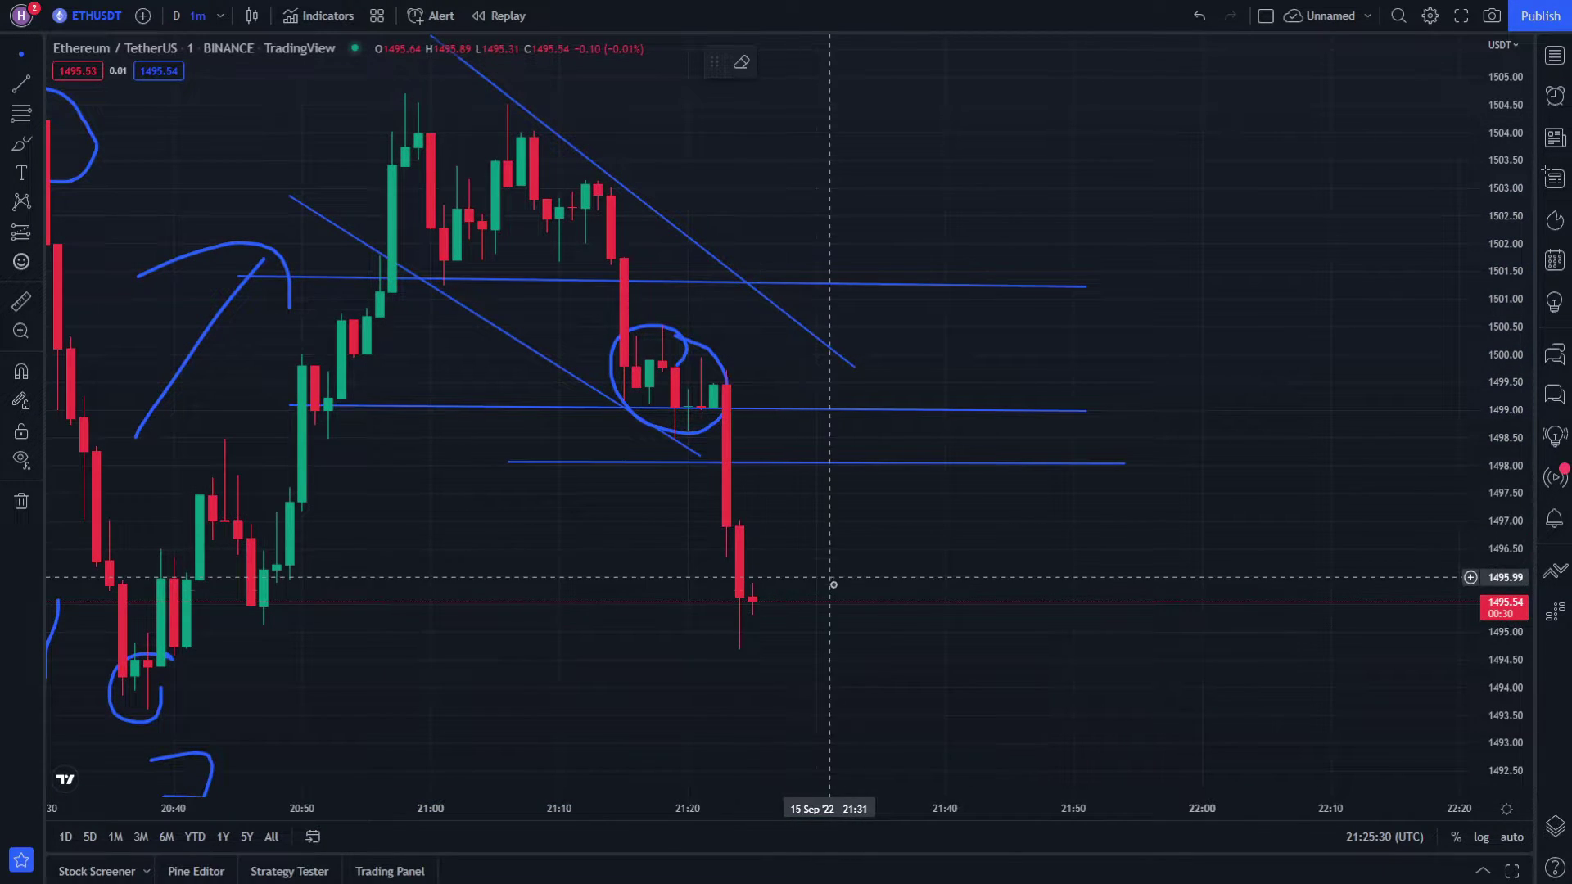
pyautogui.moveTo(843, 406); pyautogui.dragTo(832, 480)
pyautogui.moveTo(290, 276); pyautogui.dragTo(422, 214)
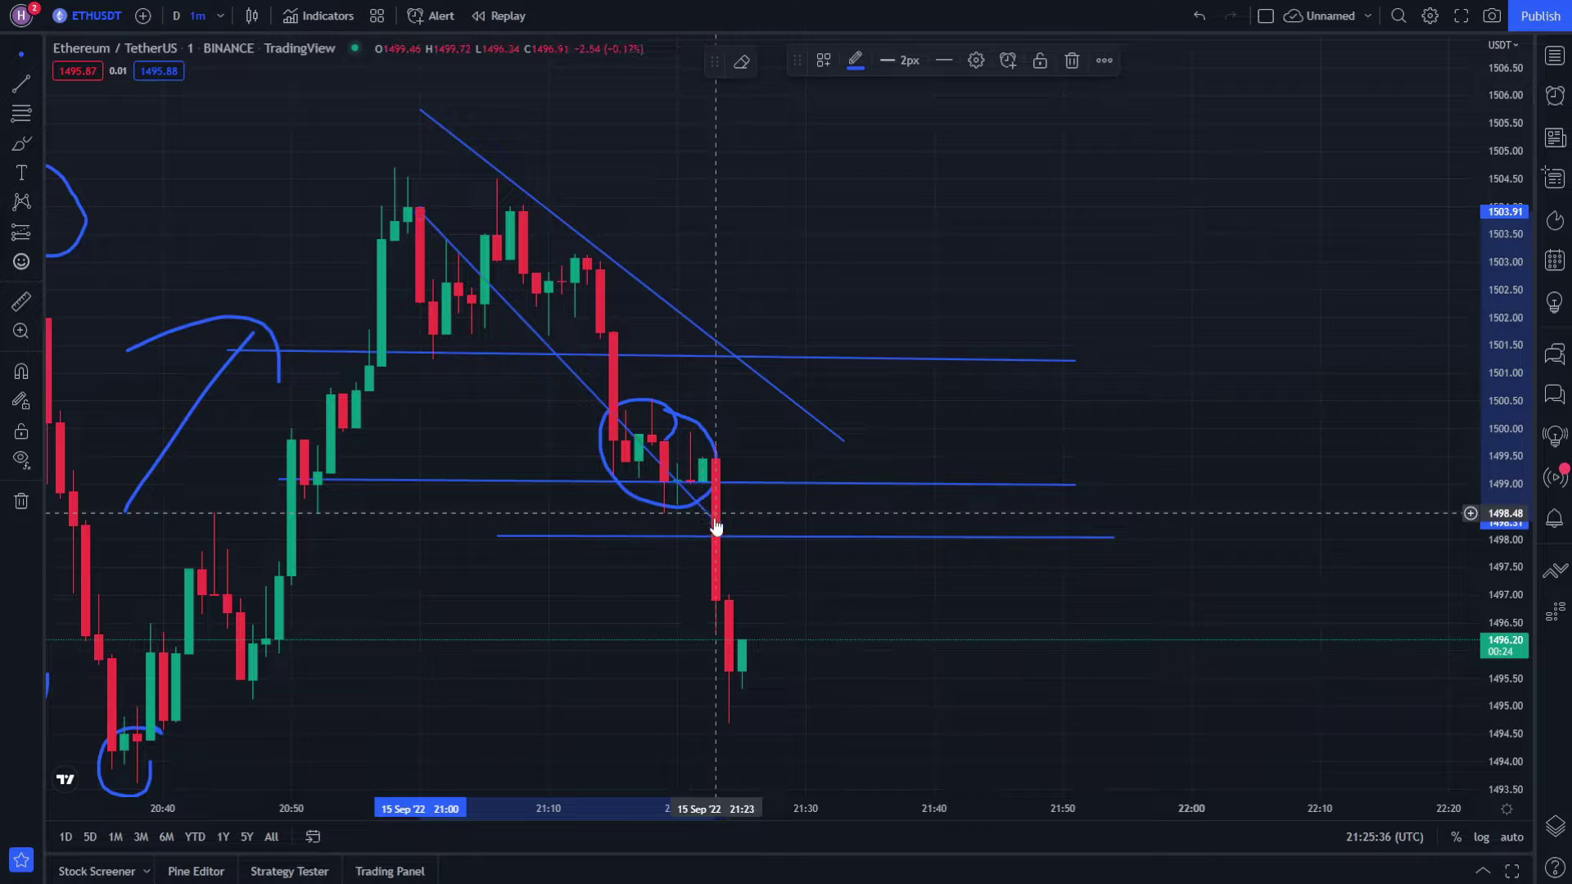
pyautogui.moveTo(717, 528); pyautogui.dragTo(782, 735)
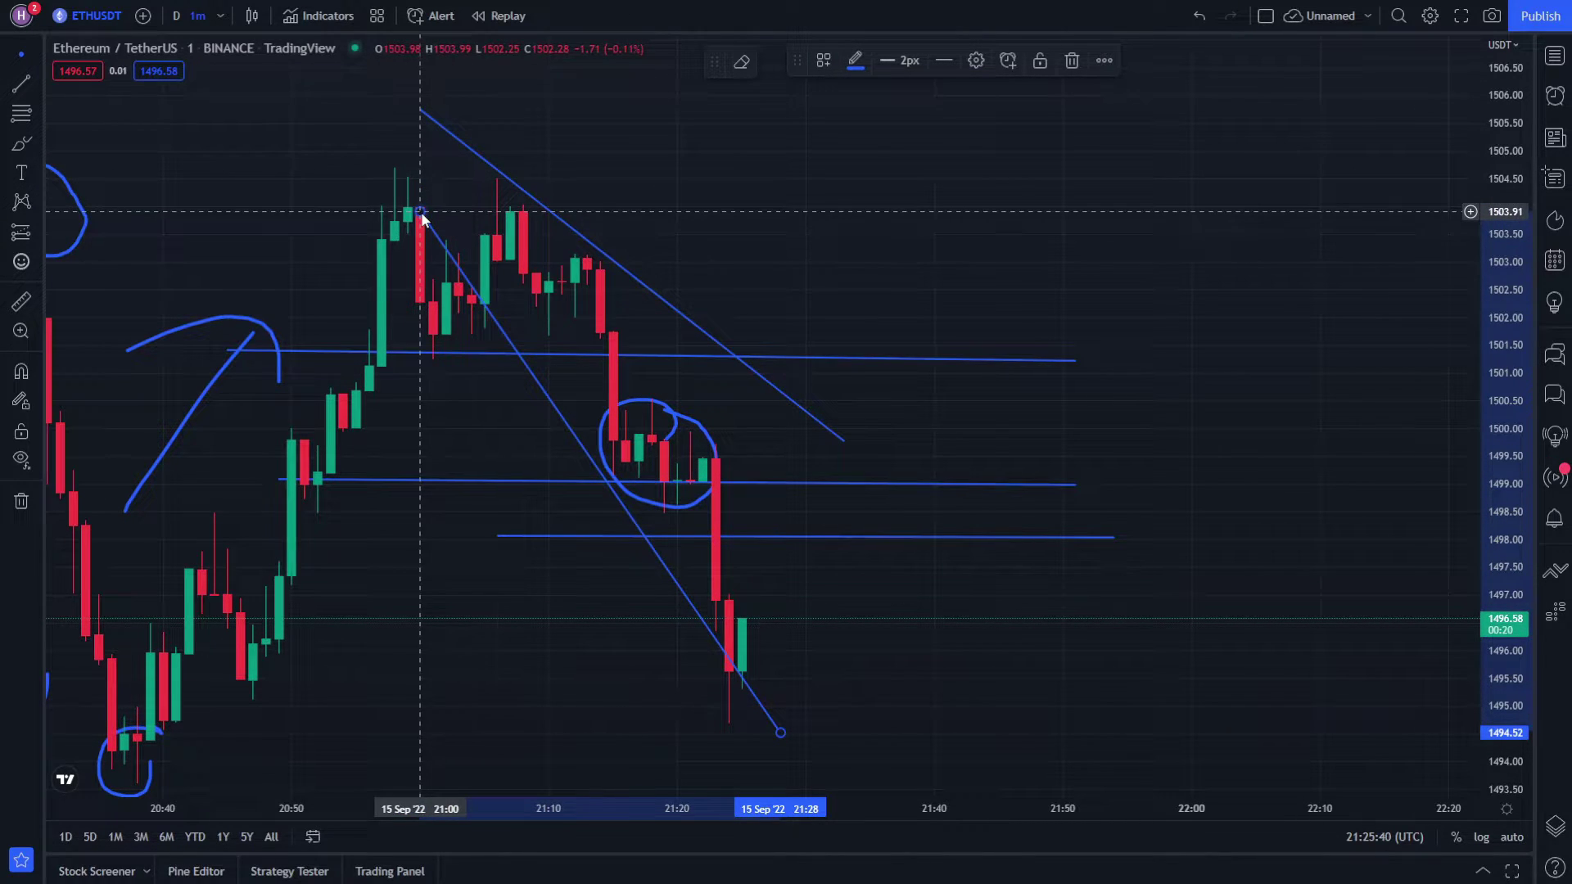
# - Move the upper falling trendline's endpoints to about 1504.8 at 21:09 and 1496.36 at 21:37
pyautogui.moveTo(844, 441); pyautogui.dragTo(897, 631)
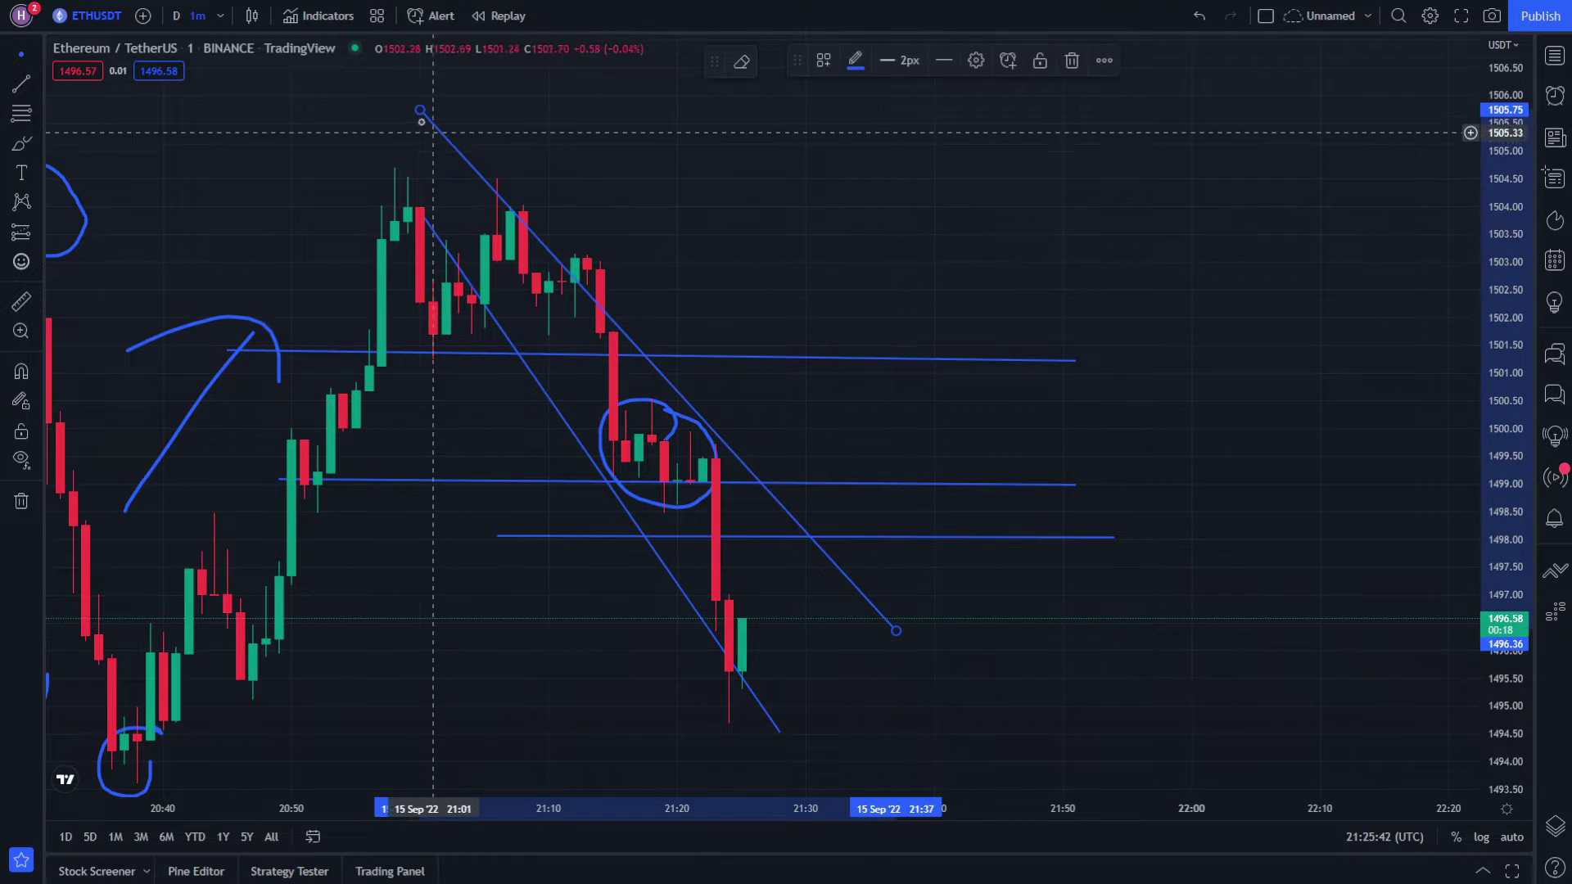
pyautogui.moveTo(420, 112); pyautogui.dragTo(536, 161)
pyautogui.moveTo(893, 315); pyautogui.dragTo(748, 284)
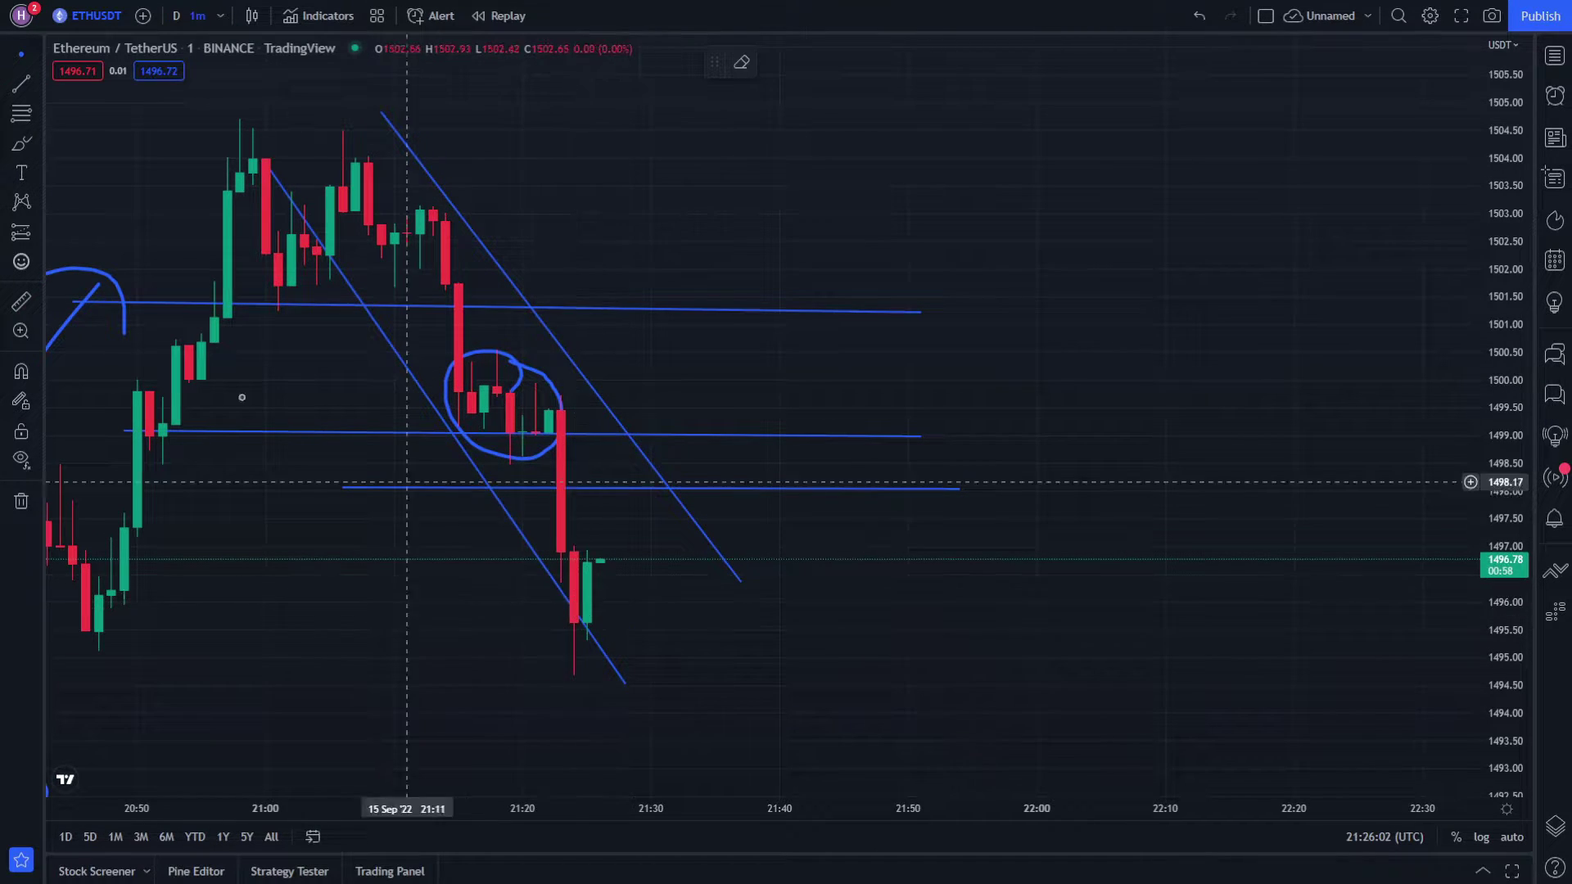
# - Brush the number 5 below the falling channel, between about 21:10 and 21:15 near 1495
pyautogui.moveTo(454, 607)
pyautogui.mouseDown()
pyautogui.moveTo(397, 614)
pyautogui.moveTo(422, 648)
pyautogui.moveTo(395, 682)
pyautogui.mouseUp()
pyautogui.click(21, 54)
pyautogui.moveTo(186, 201)
pyautogui.mouseDown()
pyautogui.moveTo(824, 257)
pyautogui.moveTo(480, 207)
pyautogui.moveTo(501, 231)
pyautogui.mouseUp()
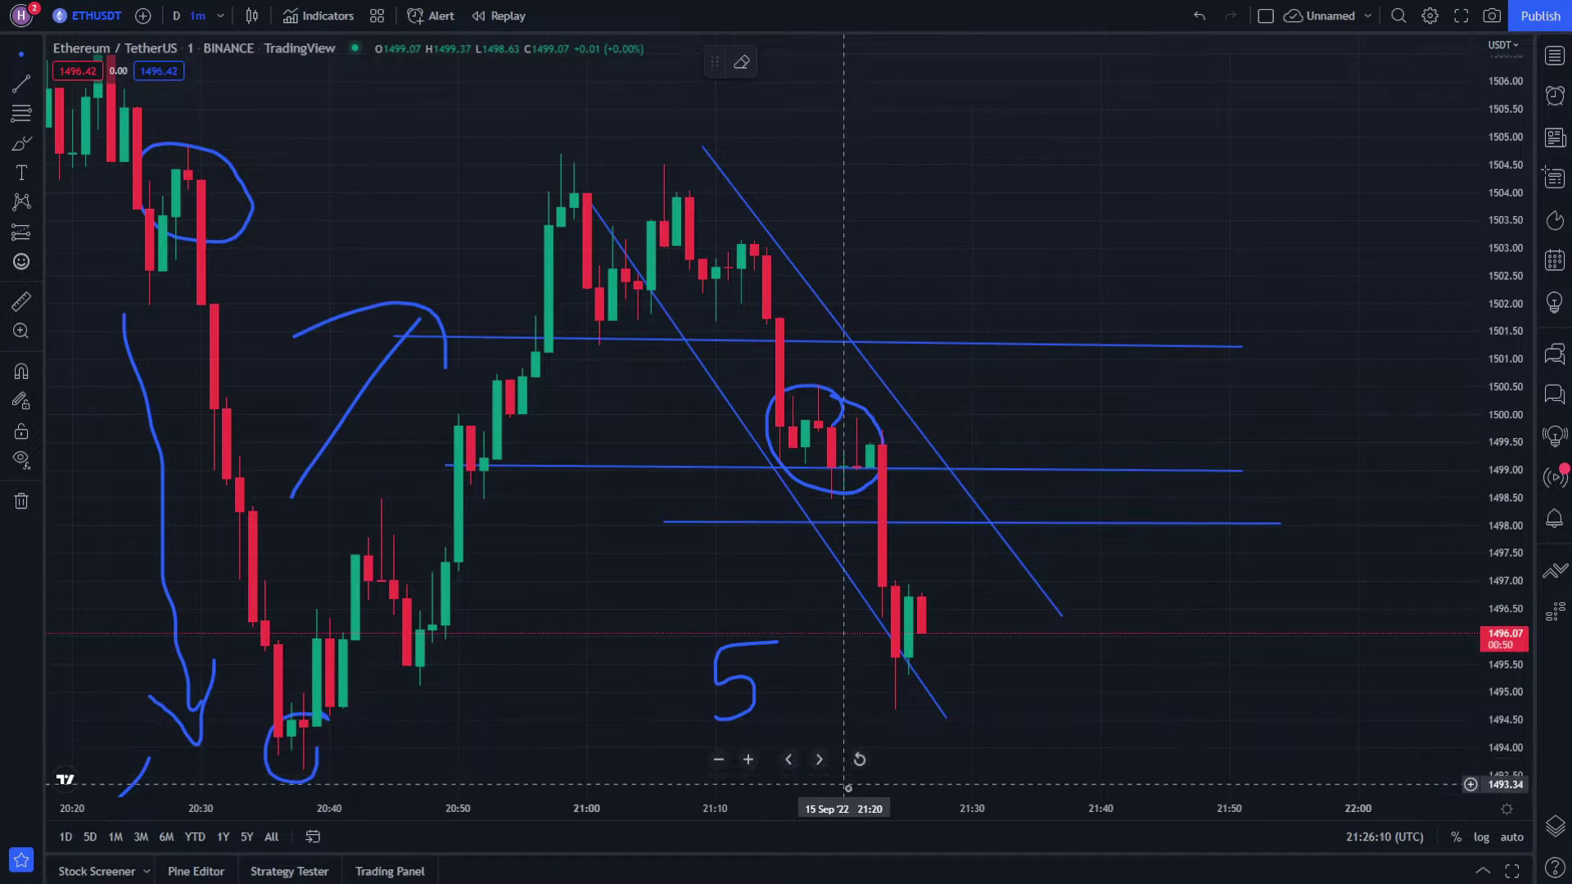
pyautogui.moveTo(850, 808); pyautogui.dragTo(730, 777)
pyautogui.moveTo(892, 612); pyautogui.dragTo(795, 560)
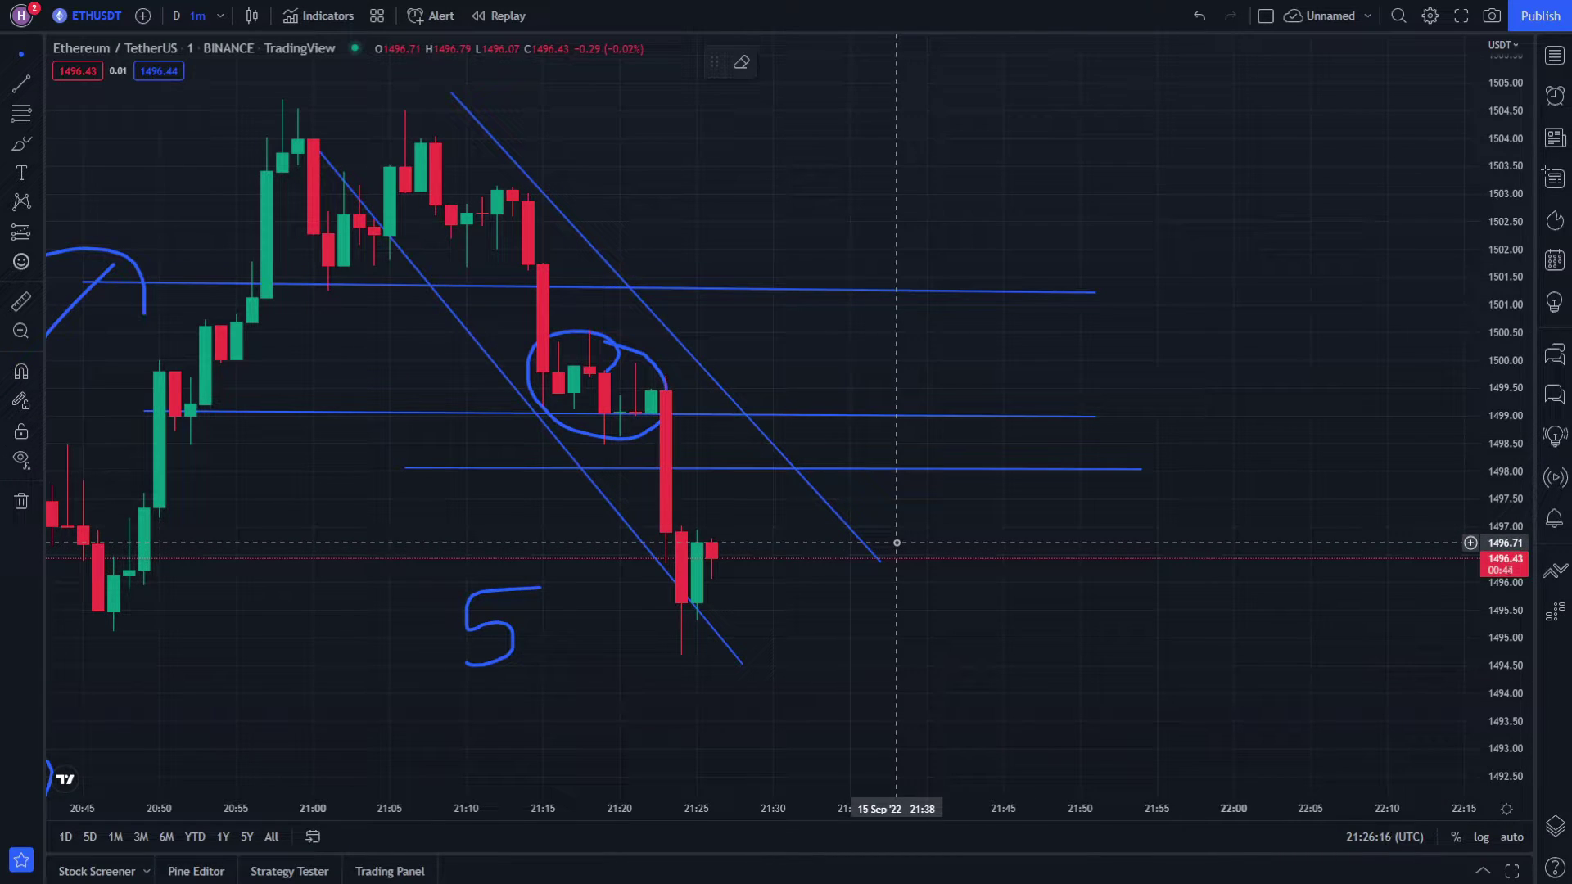
pyautogui.moveTo(956, 502); pyautogui.dragTo(1068, 491)
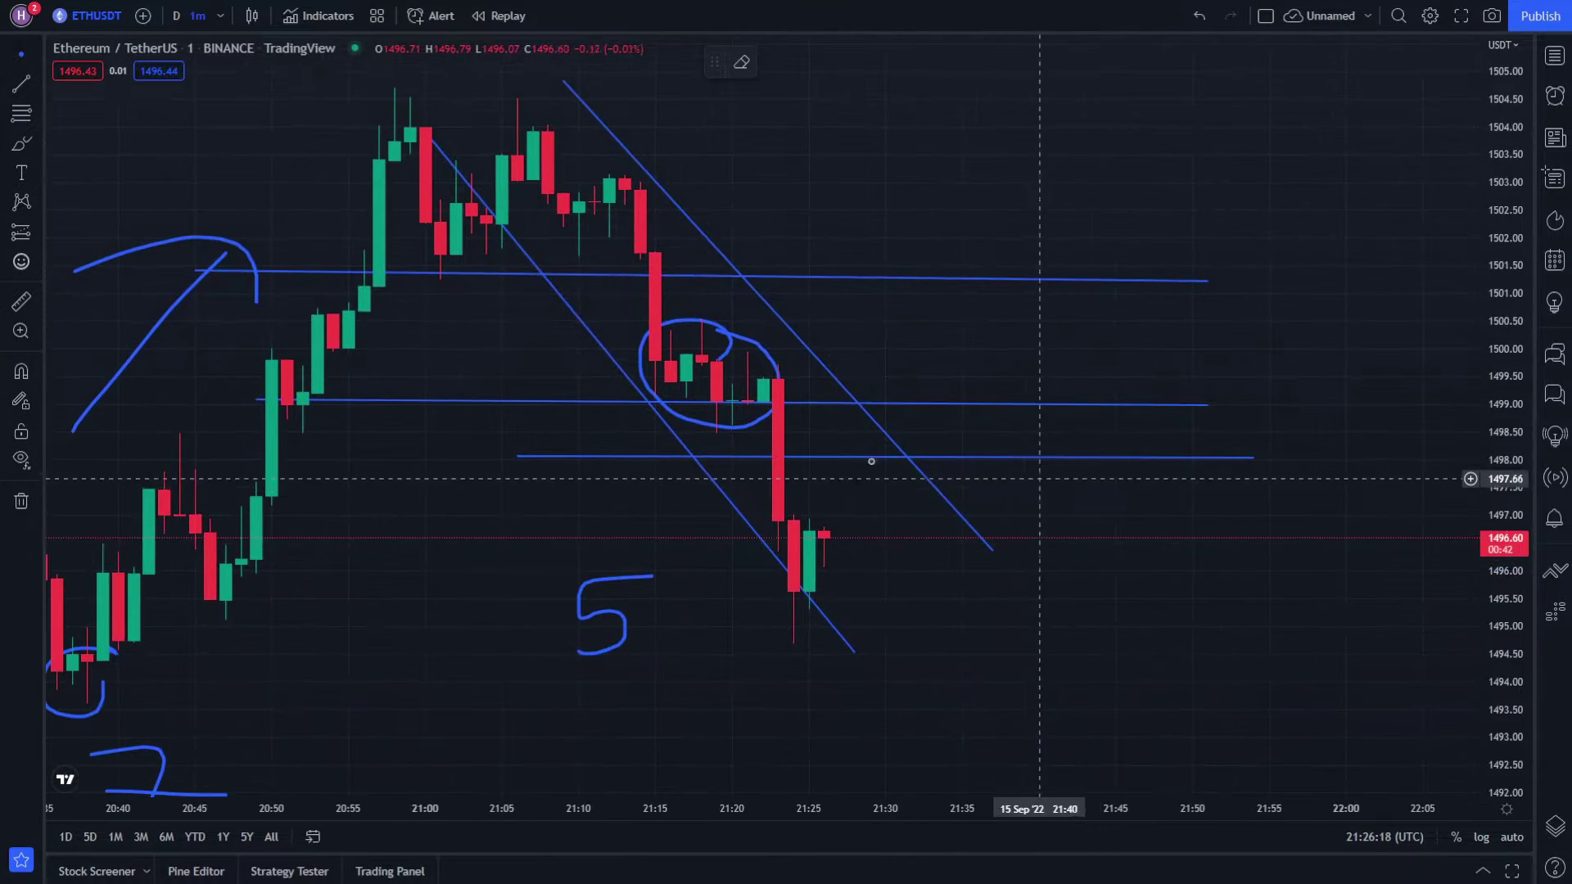
# - Remove the brushed number 5 below the falling channel
pyautogui.moveTo(405, 432); pyautogui.dragTo(533, 373)
pyautogui.moveTo(154, 503); pyautogui.dragTo(1164, 507)
pyautogui.hotkey('ctrl', 'z')
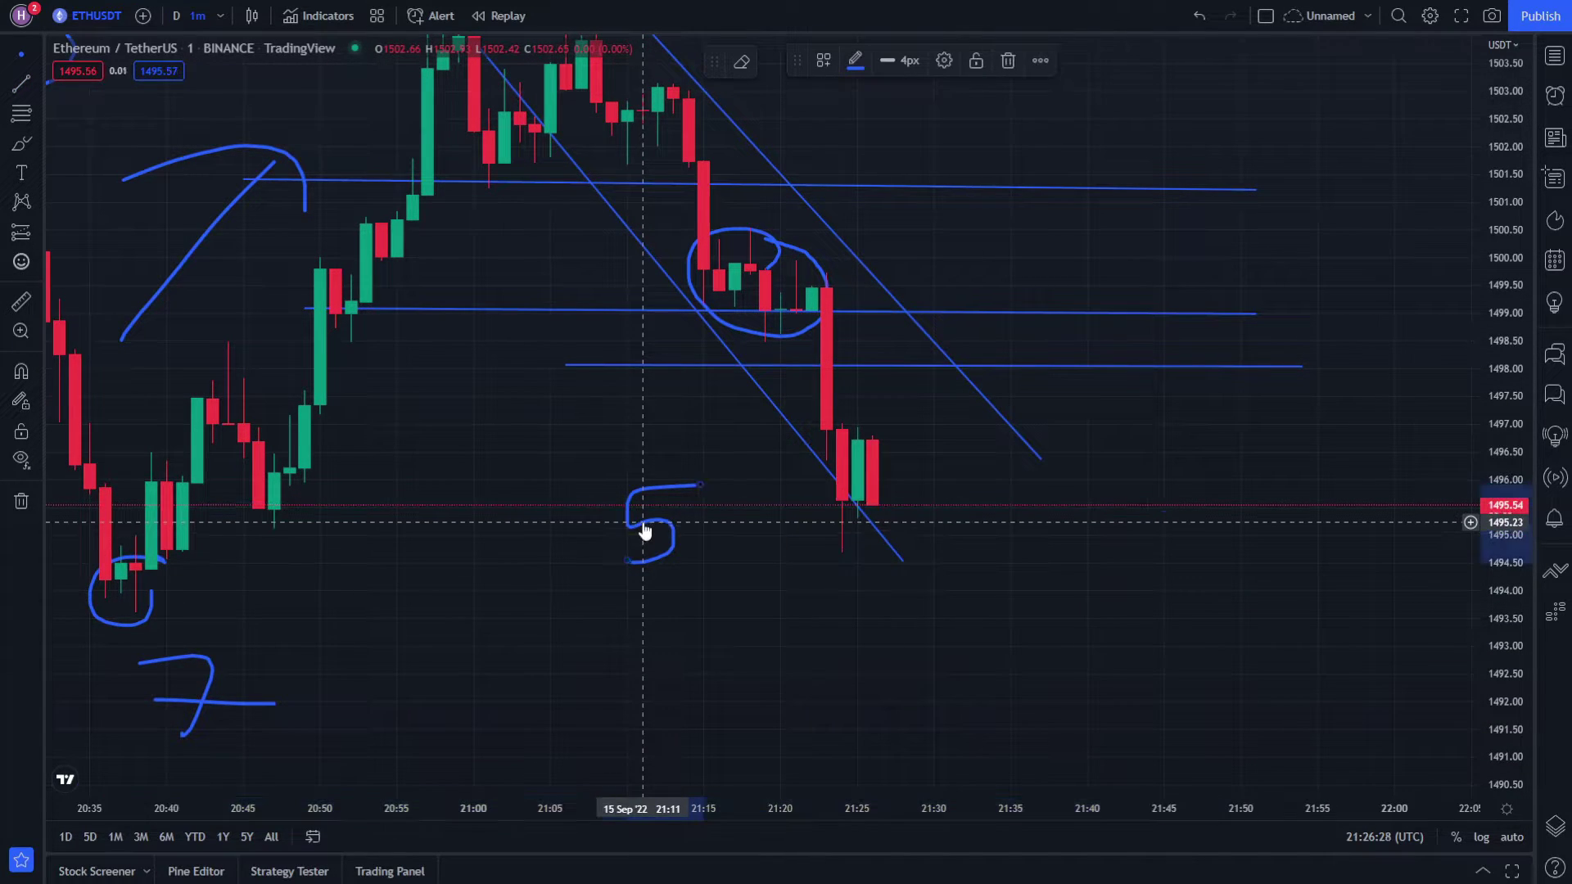
pyautogui.hotkey('ctrl', 'z')
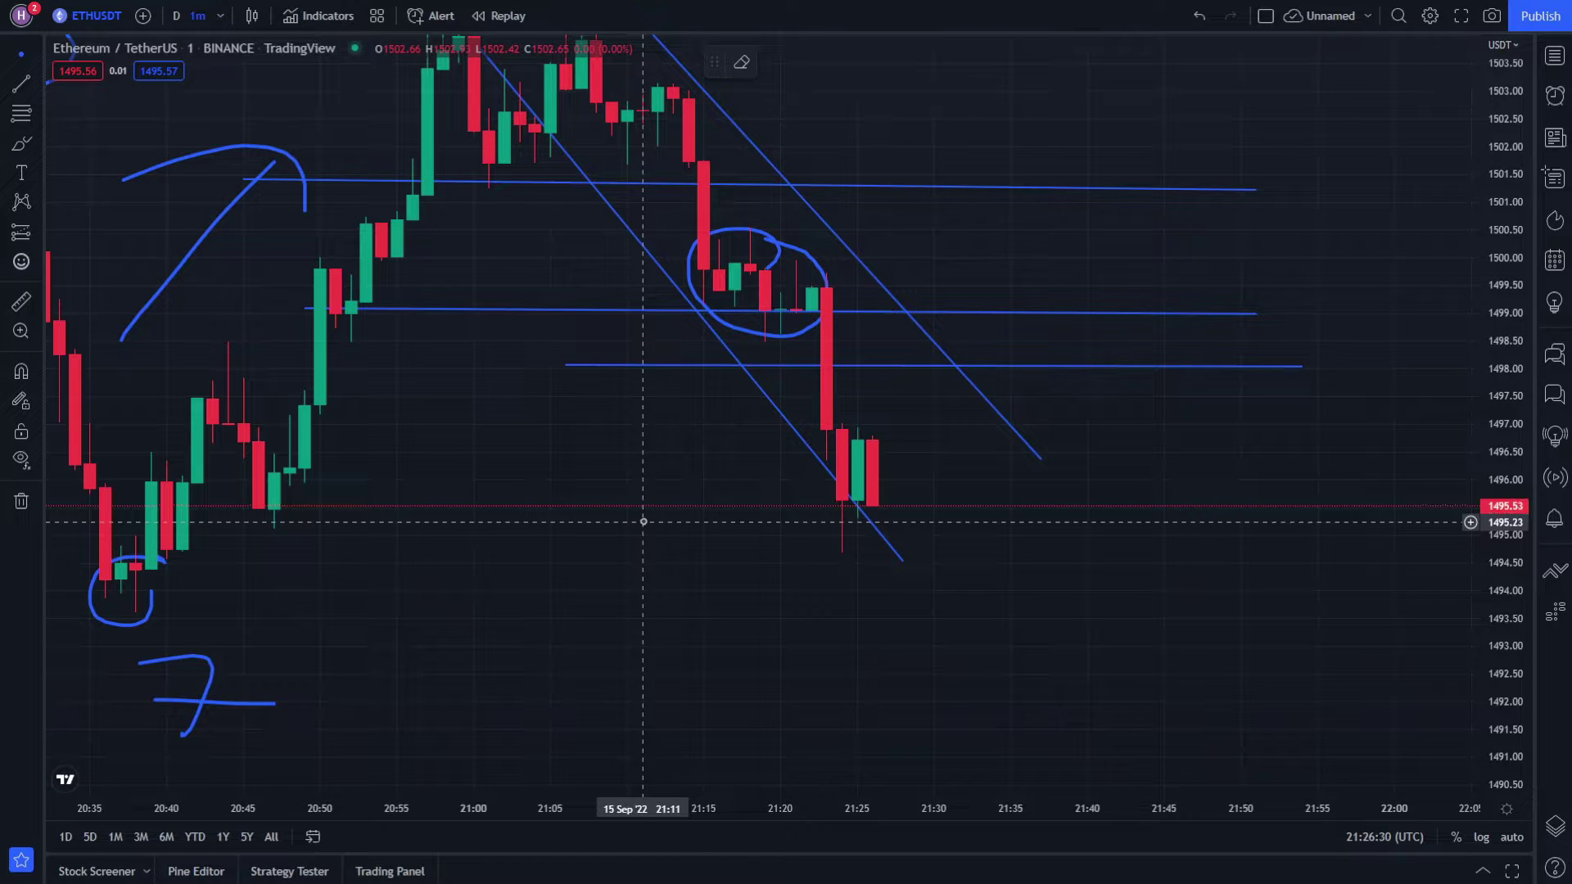
# - Draw a nearly horizontal trendline at about 1495.1 from 20:41 to 21:58, through the earlier low
pyautogui.moveTo(644, 522); pyautogui.dragTo(614, 543)
pyautogui.click(21, 83)
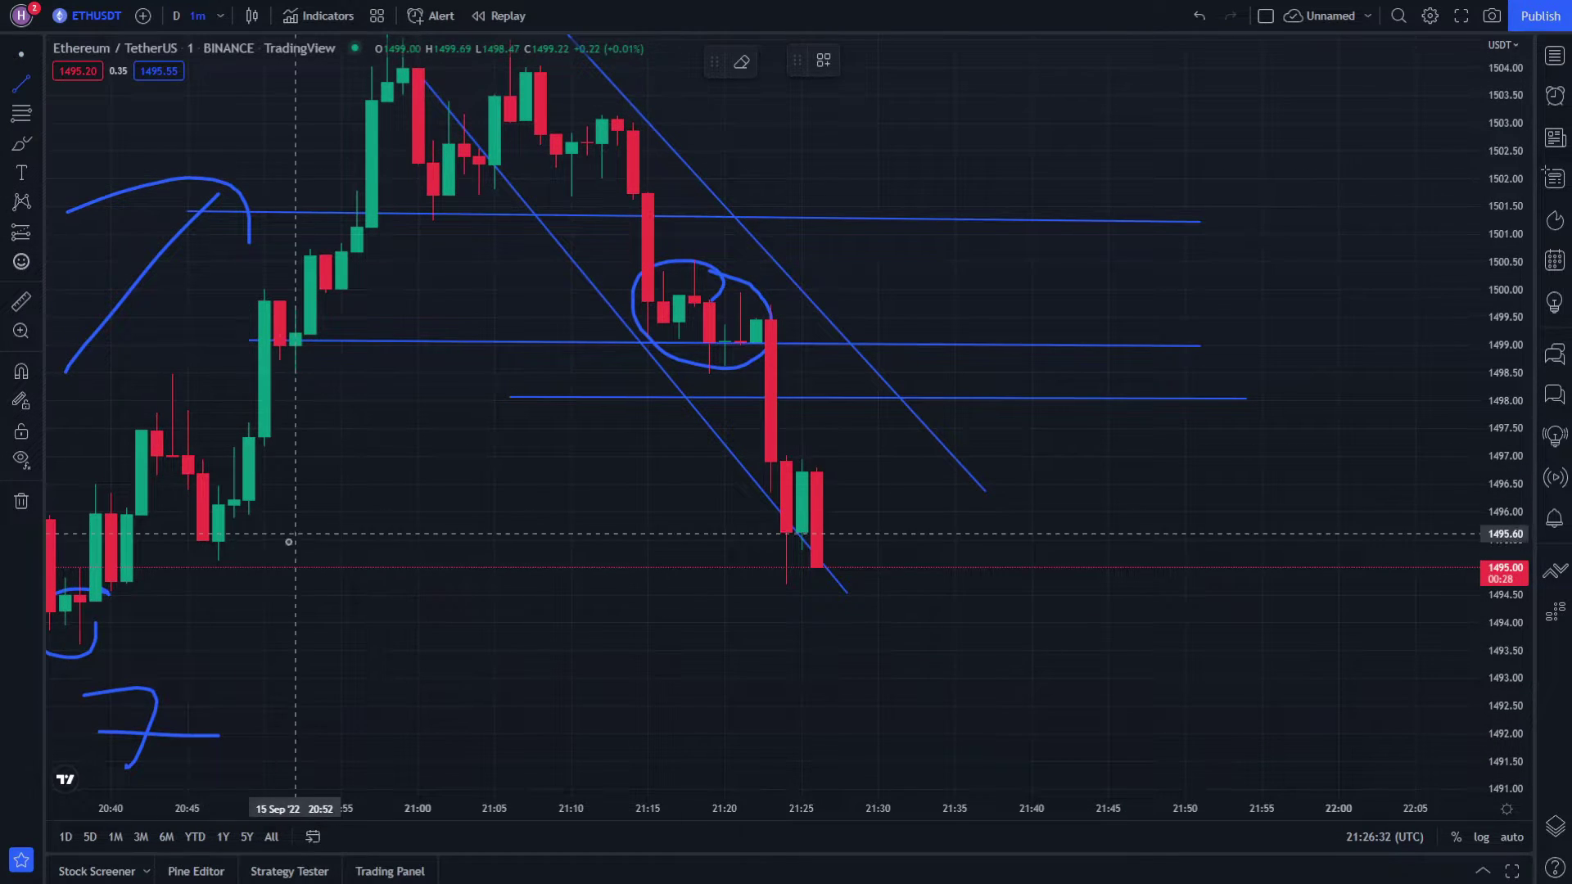
pyautogui.moveTo(134, 558); pyautogui.dragTo(1200, 556)
pyautogui.moveTo(966, 565)
pyautogui.mouseDown()
pyautogui.moveTo(842, 582)
pyautogui.moveTo(607, 538)
pyautogui.mouseUp()
pyautogui.moveTo(877, 631); pyautogui.dragTo(974, 632)
pyautogui.moveTo(549, 548); pyautogui.dragTo(759, 527)
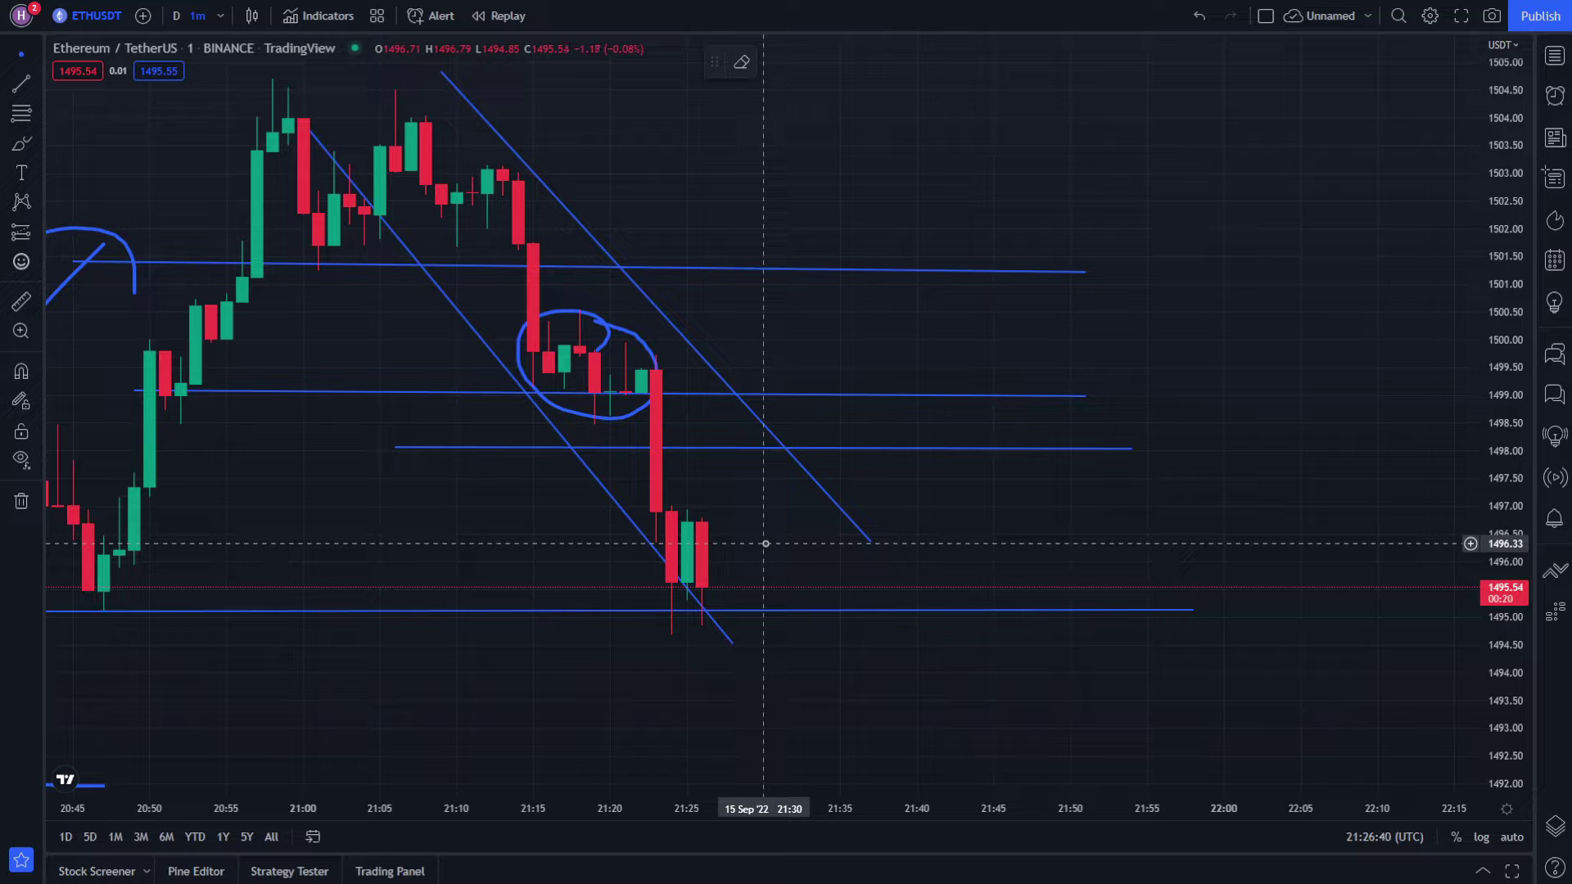
# - Extend the upper falling trendline by moving its lower endpoint to 1494.14 at 21:46
pyautogui.click(22, 143)
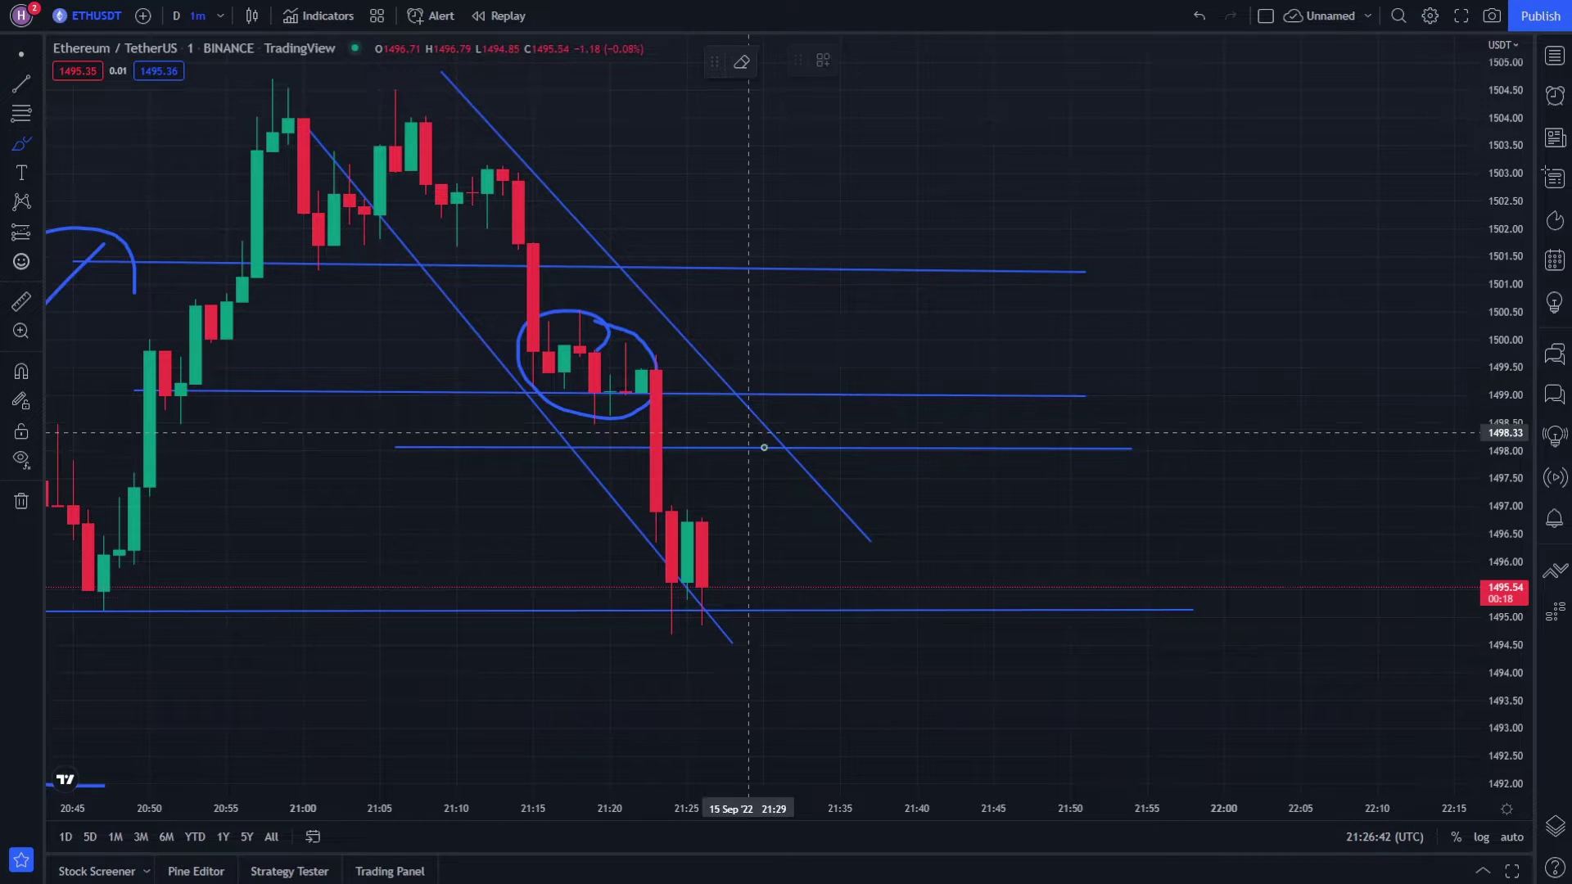
pyautogui.click(21, 53)
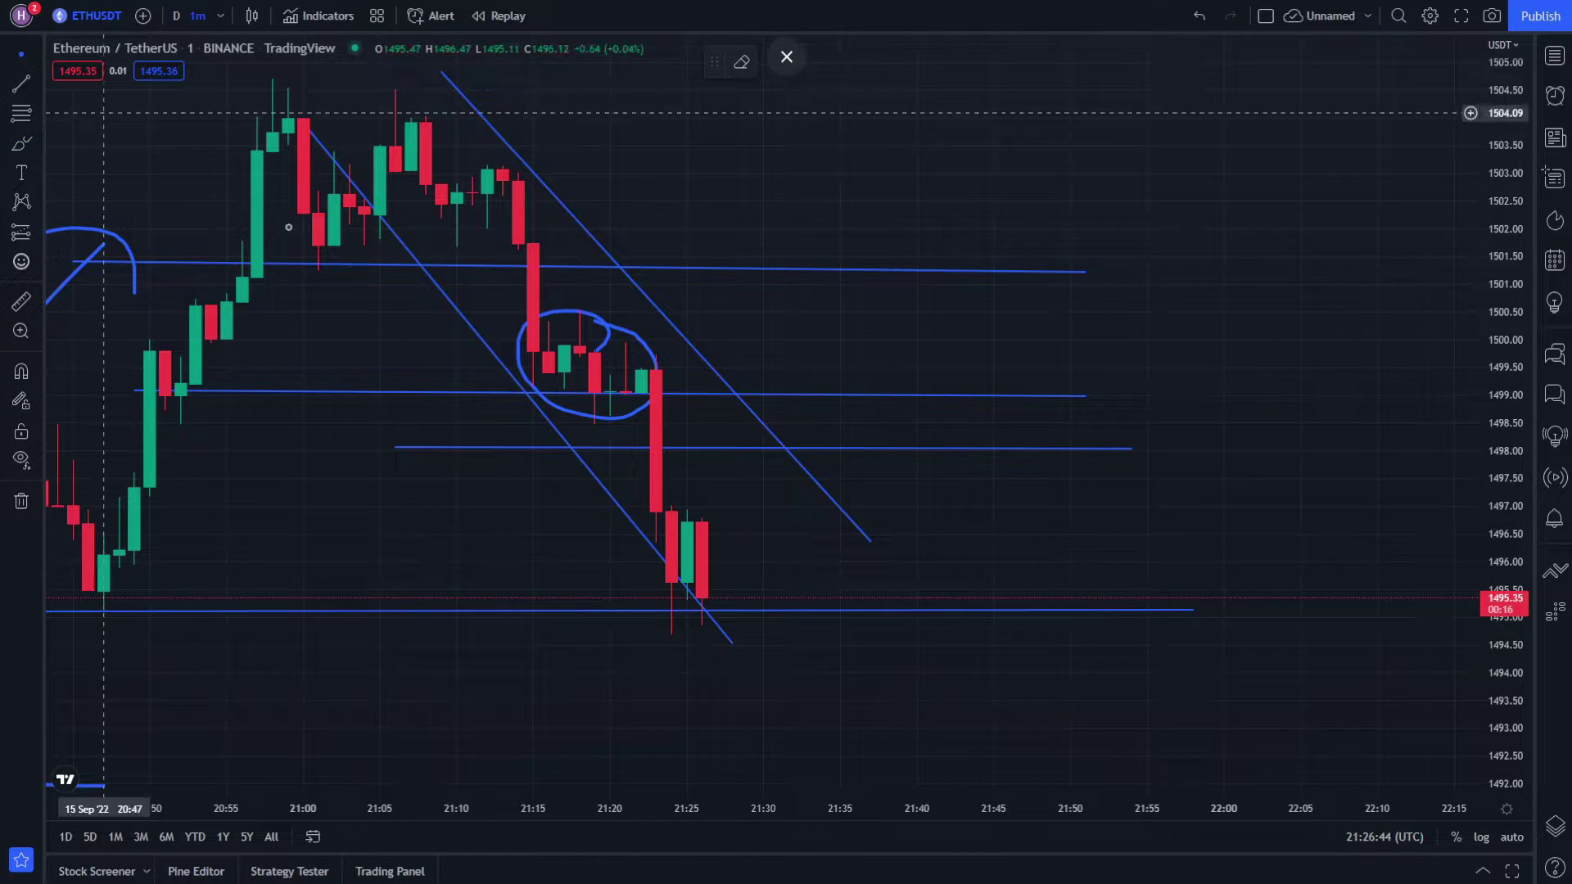
pyautogui.moveTo(871, 541)
pyautogui.mouseDown()
pyautogui.moveTo(959, 646)
pyautogui.moveTo(1014, 665)
pyautogui.mouseUp()
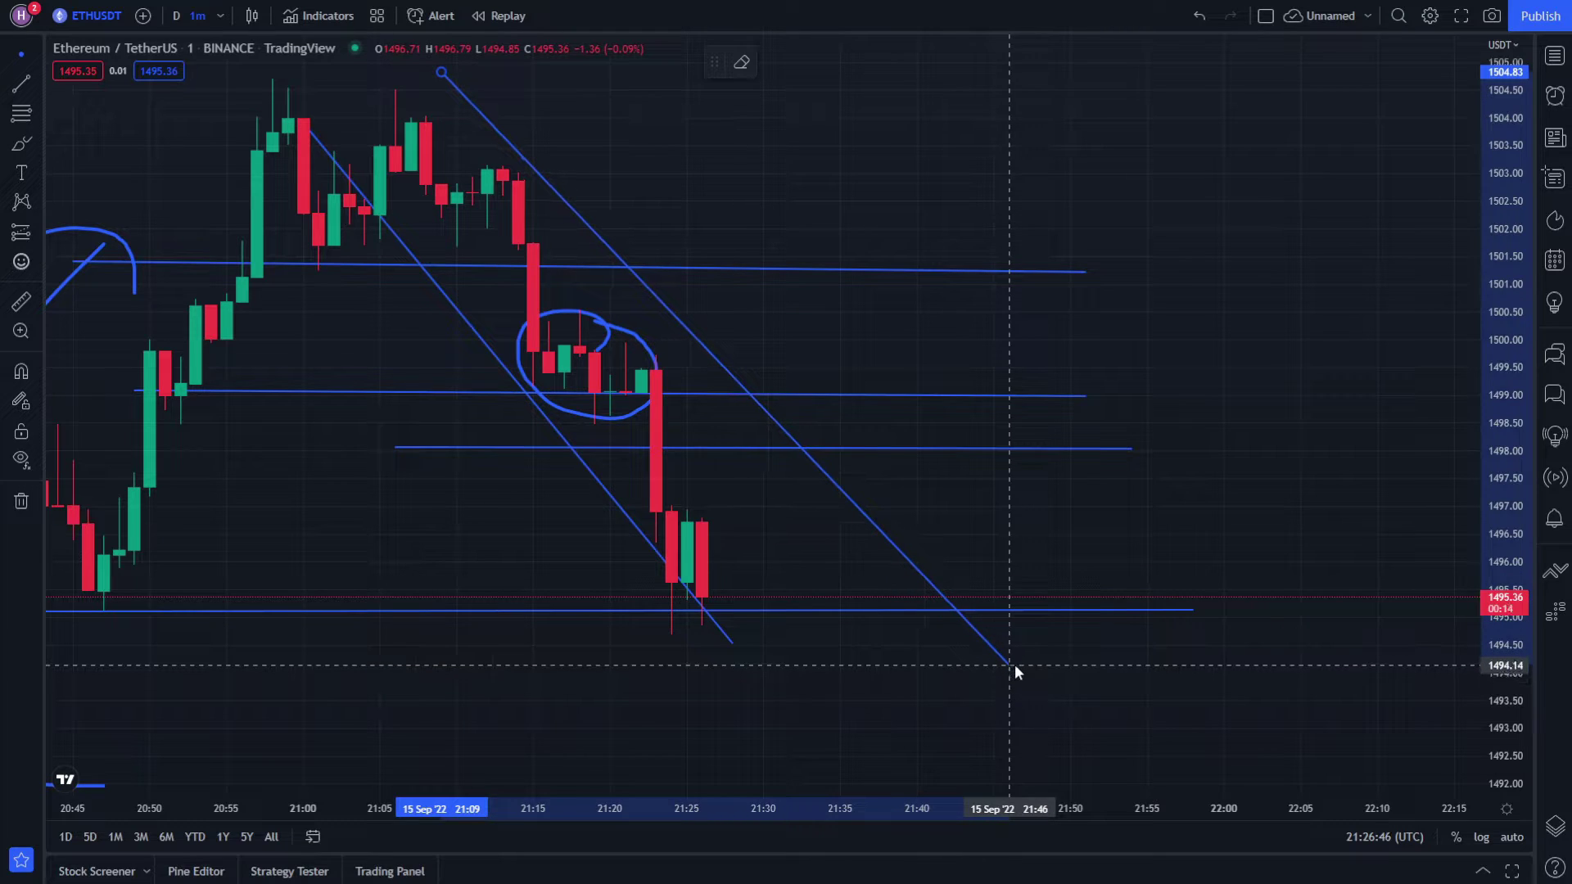
pyautogui.moveTo(1014, 571); pyautogui.dragTo(1009, 602)
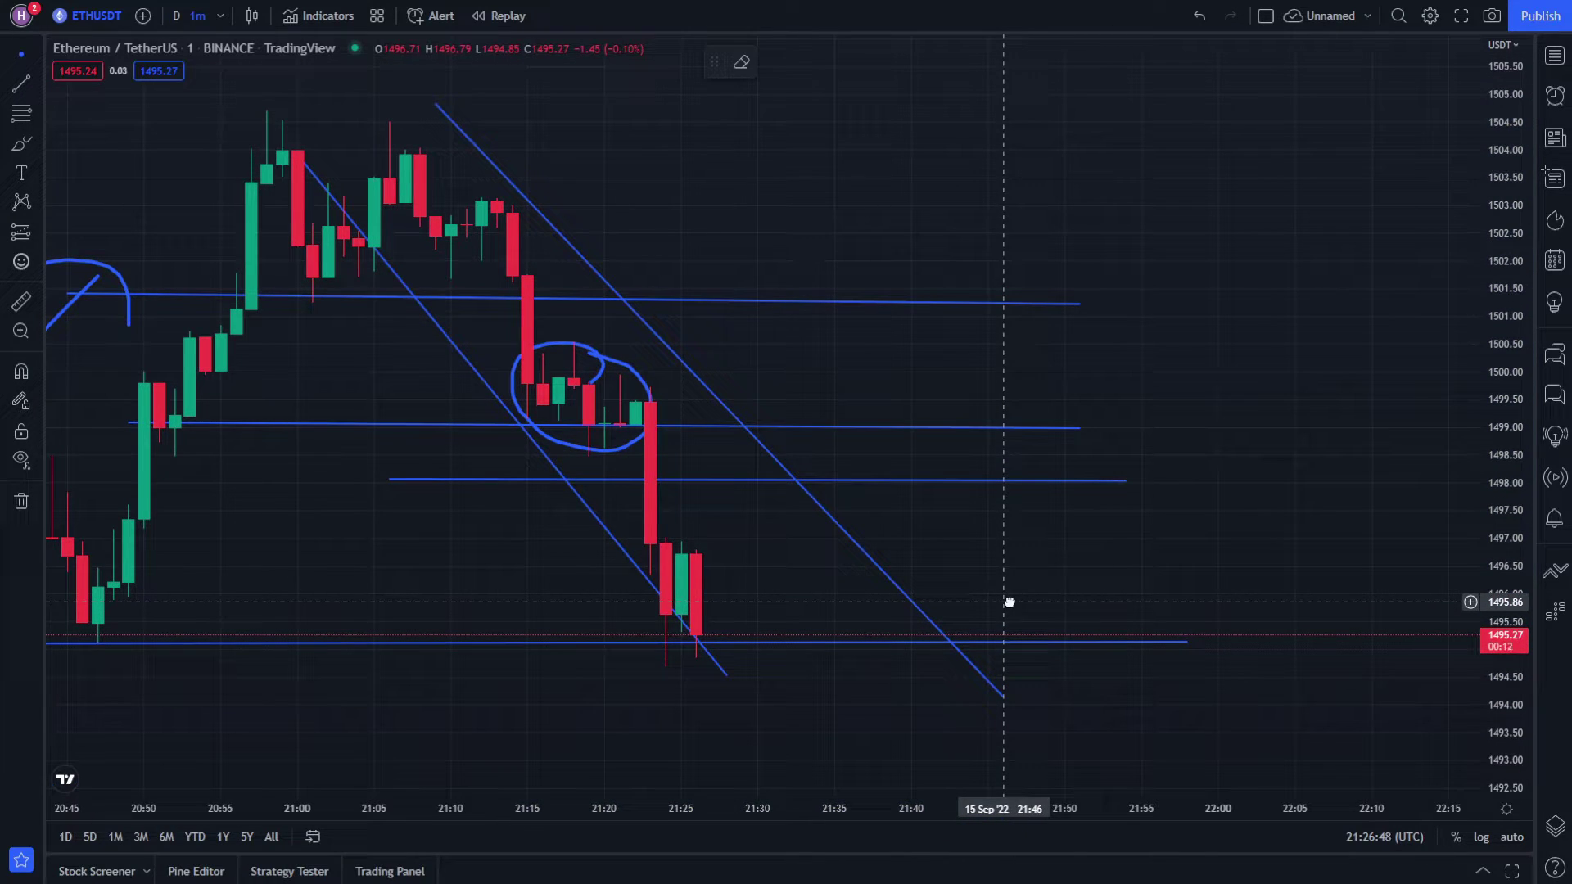
pyautogui.moveTo(1009, 603); pyautogui.dragTo(1021, 502)
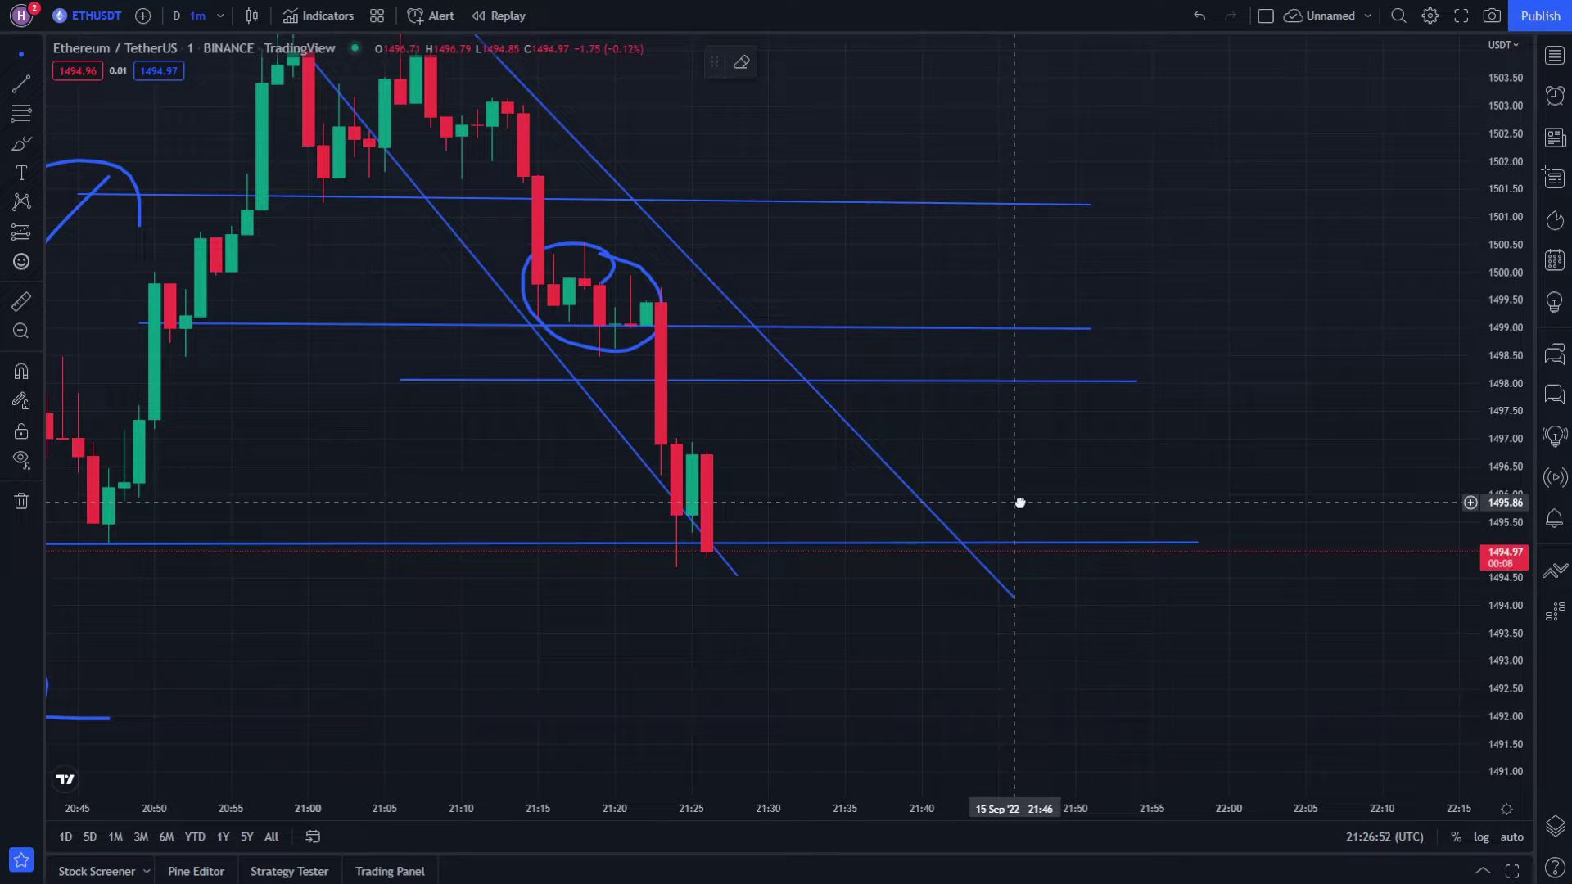
pyautogui.moveTo(1020, 500); pyautogui.dragTo(1073, 434)
pyautogui.moveTo(855, 547); pyautogui.dragTo(925, 467)
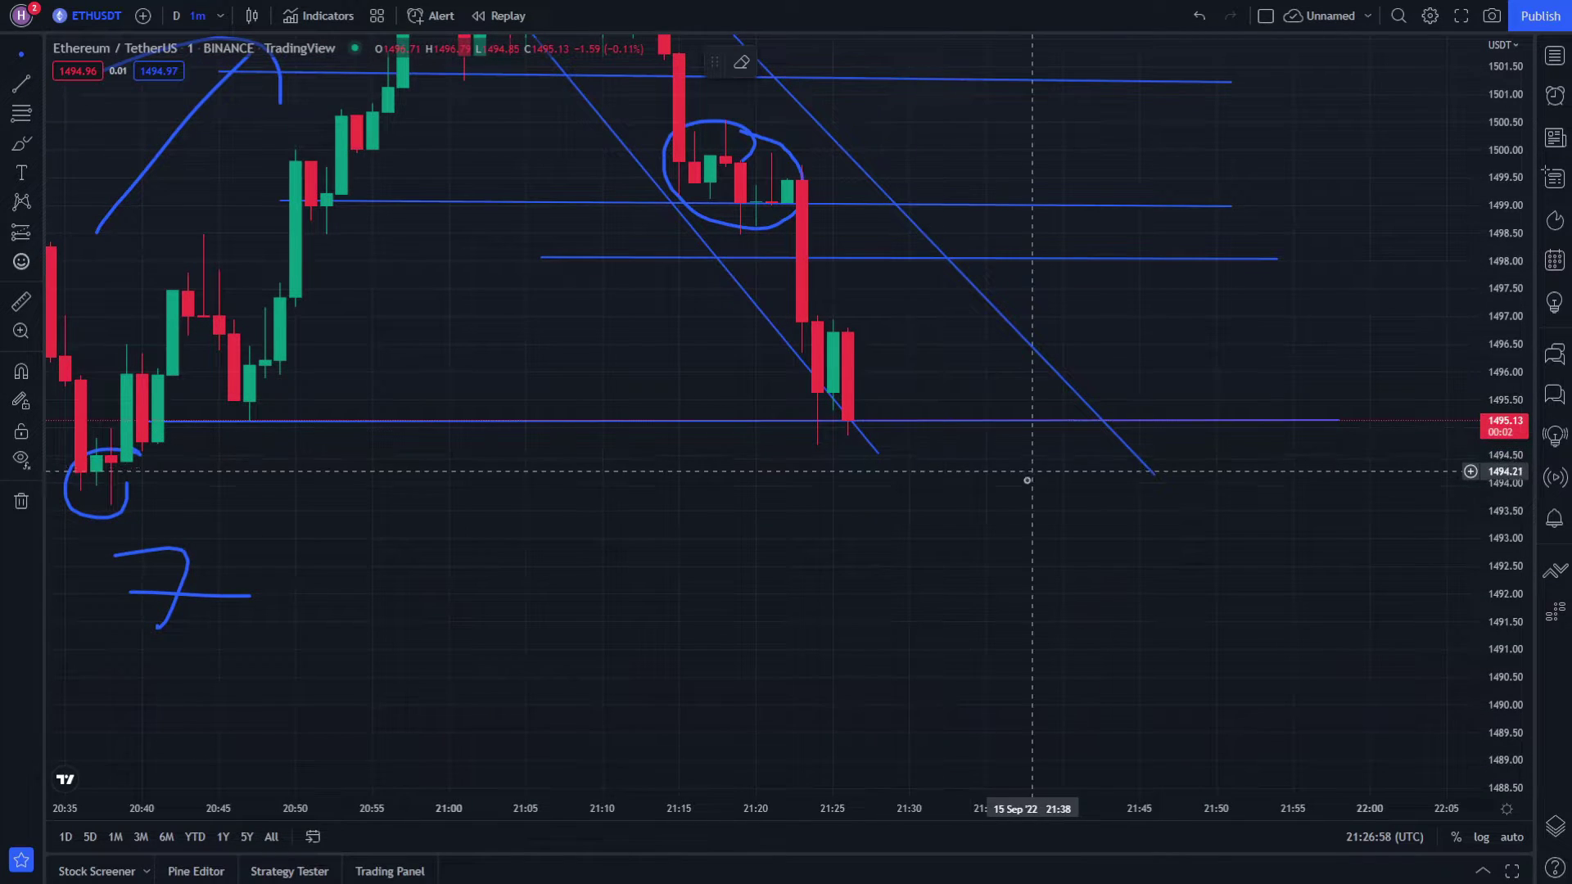
# - Brush a large loop around the double-peak candles between about 20:56 and 21:13, from about 1501.5 to 1504.9
pyautogui.moveTo(1021, 478); pyautogui.dragTo(934, 565)
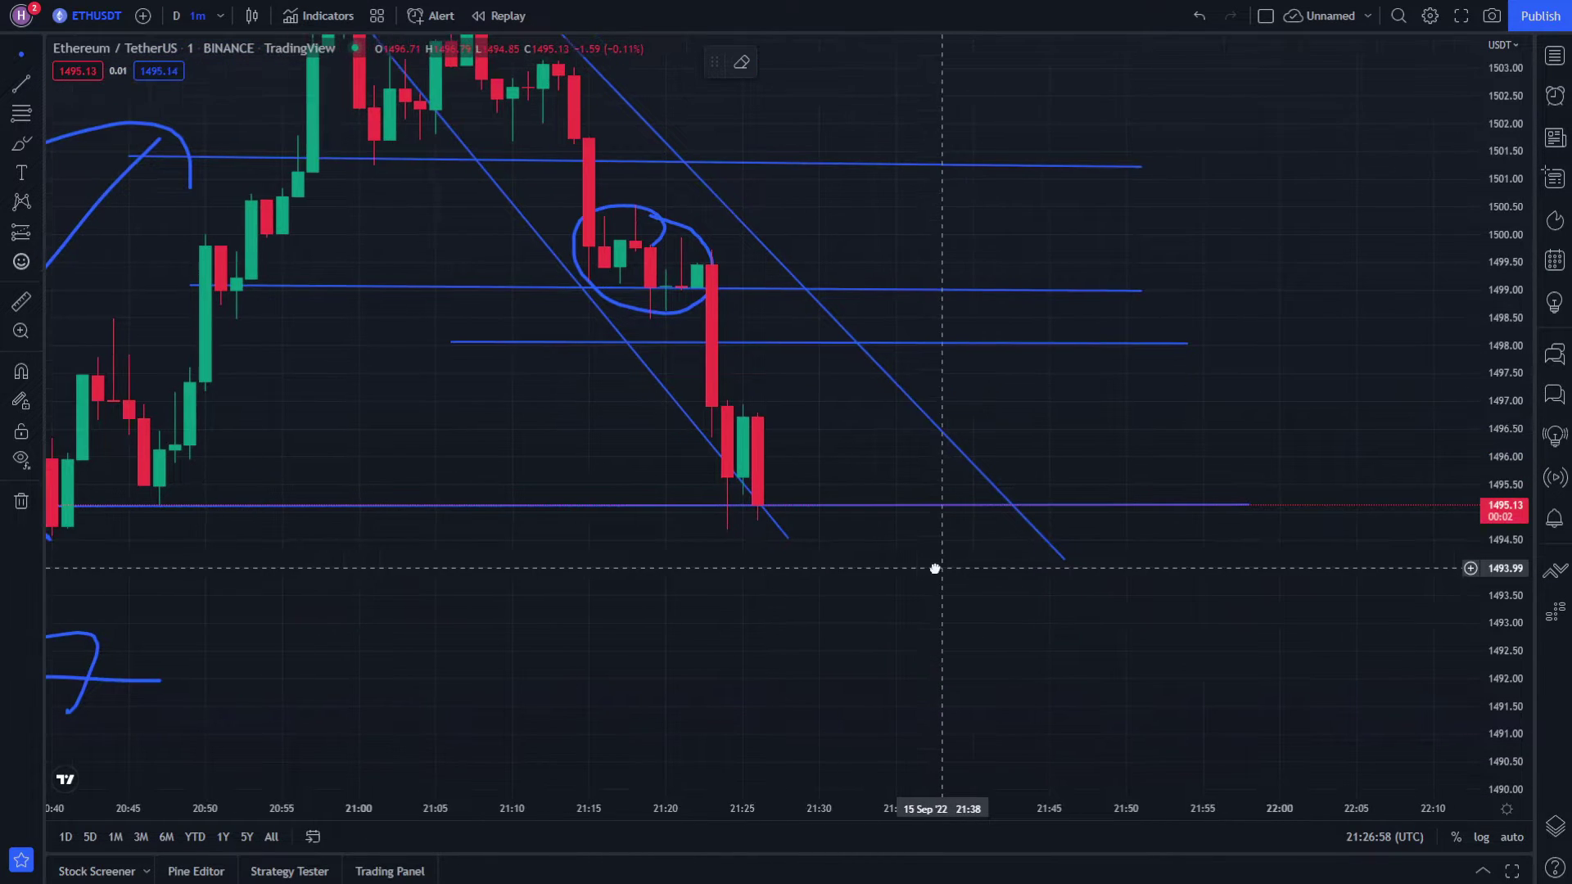
pyautogui.click(10, 153)
pyautogui.click(21, 53)
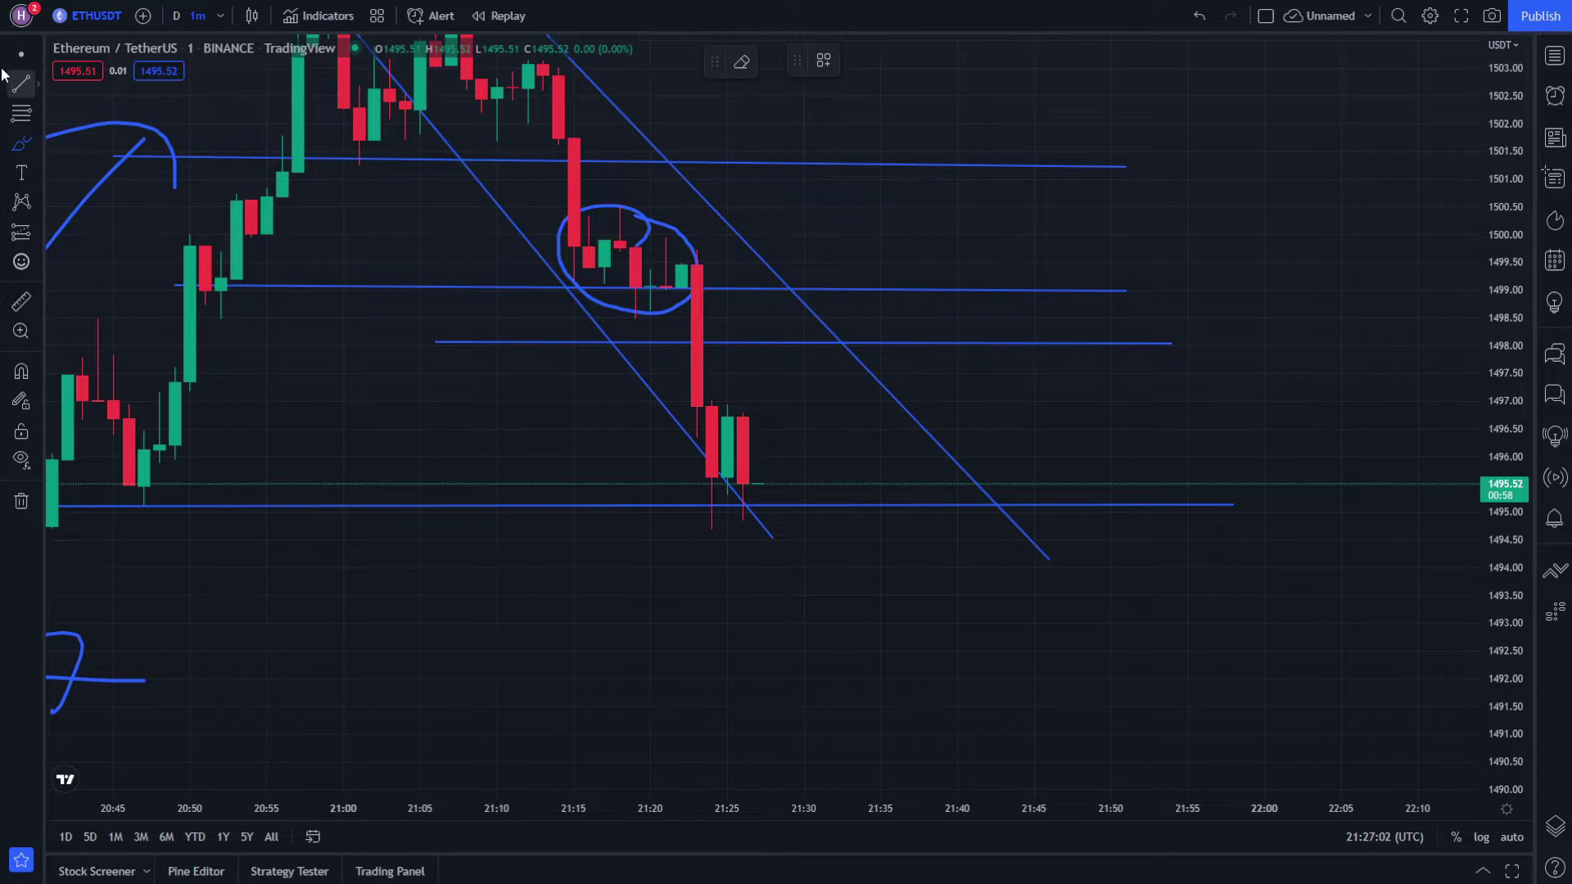
pyautogui.moveTo(257, 364); pyautogui.dragTo(281, 465)
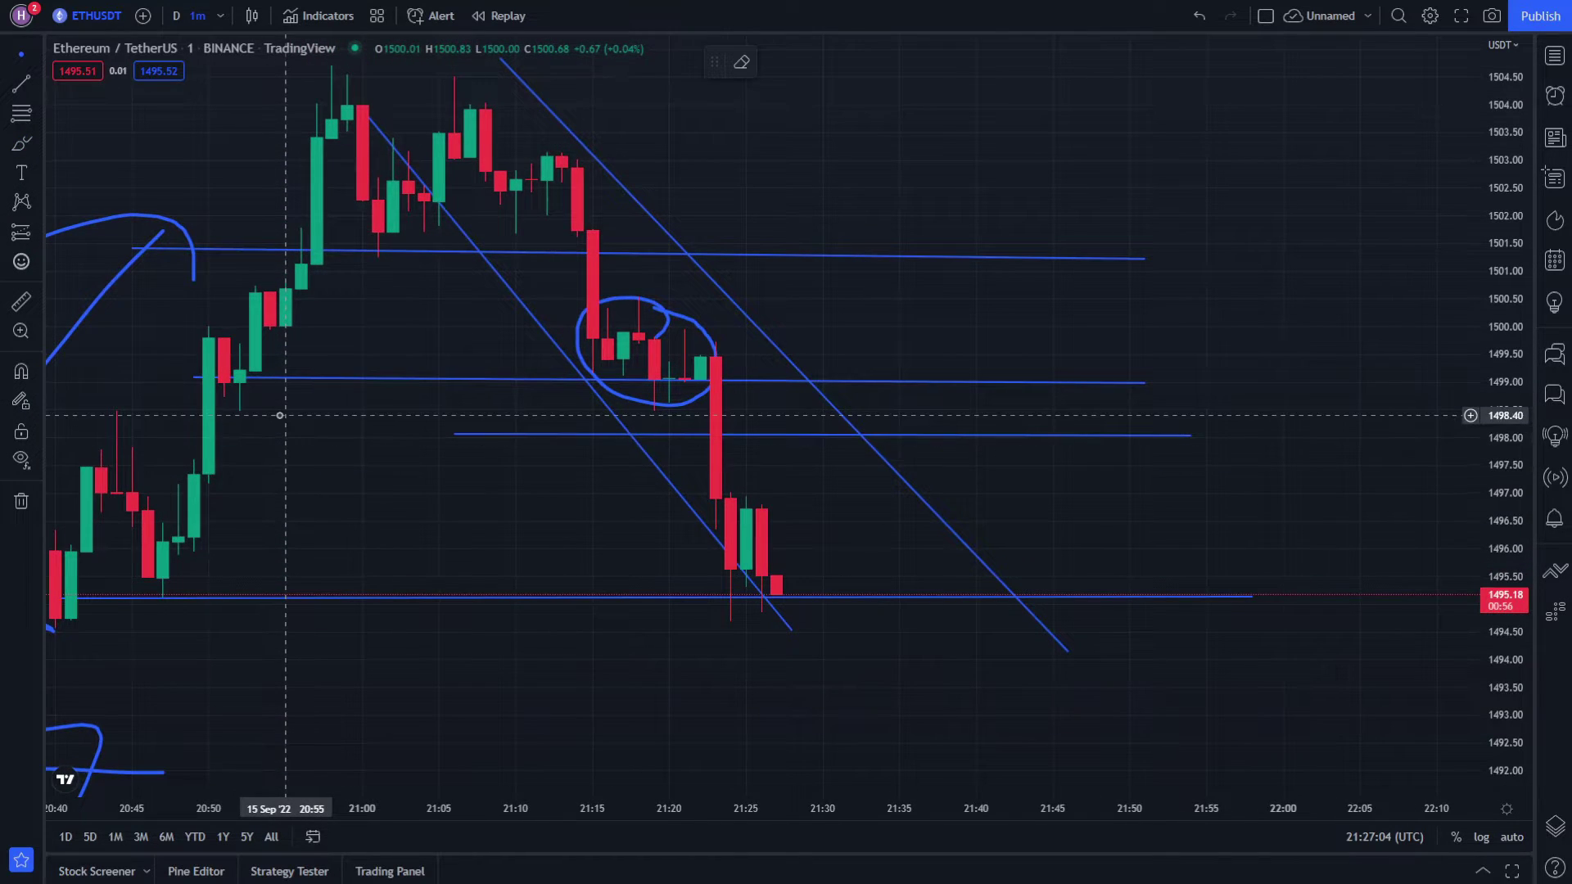
pyautogui.click(20, 144)
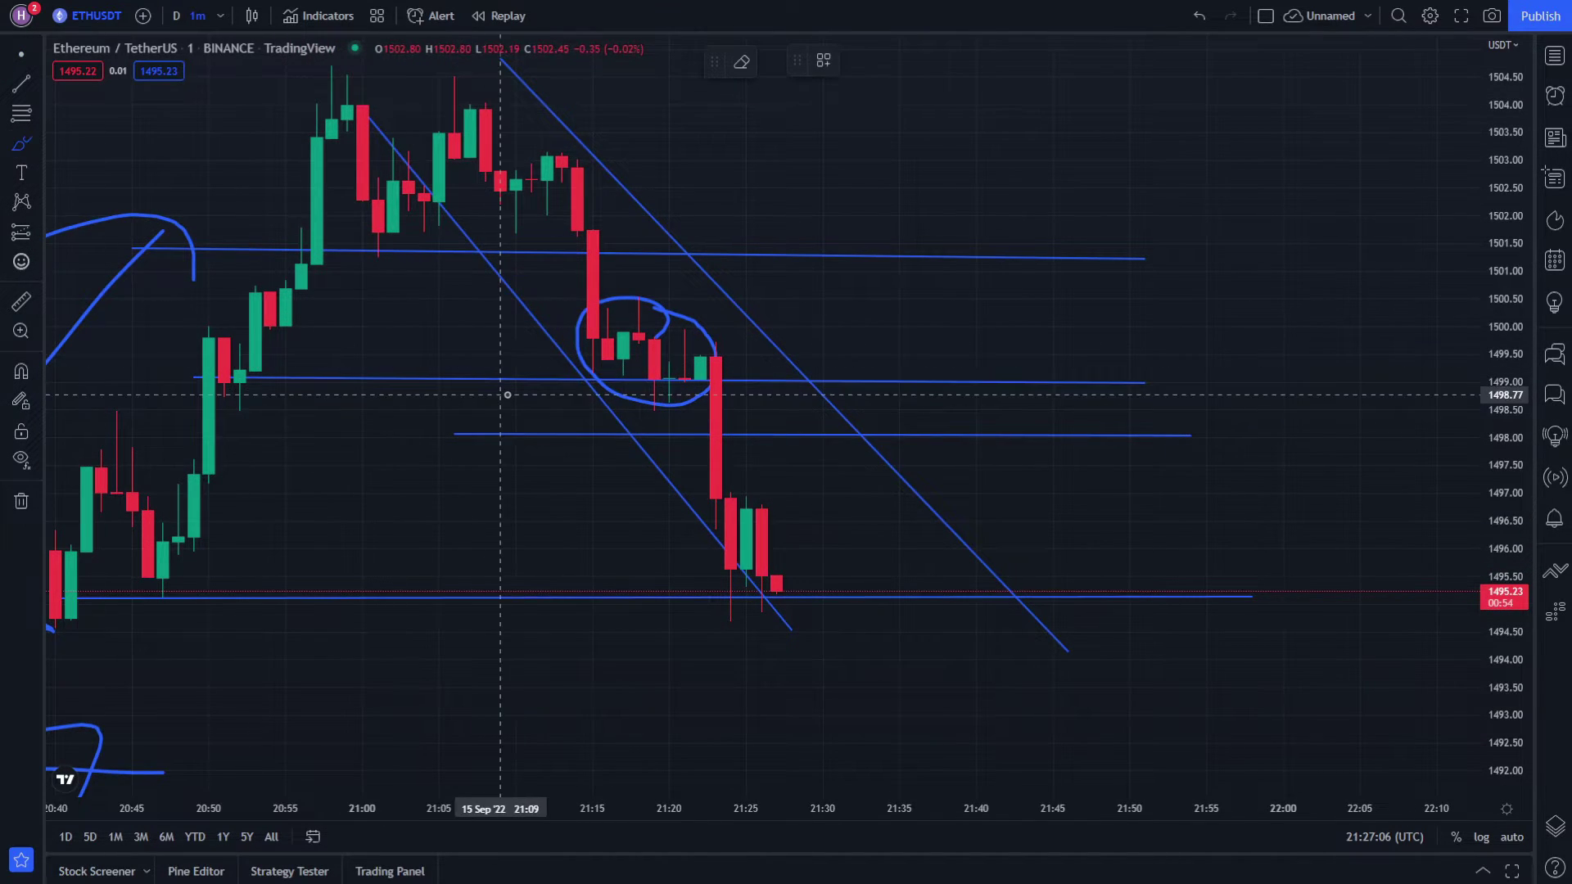
pyautogui.click(21, 54)
pyautogui.moveTo(124, 174); pyautogui.dragTo(310, 383)
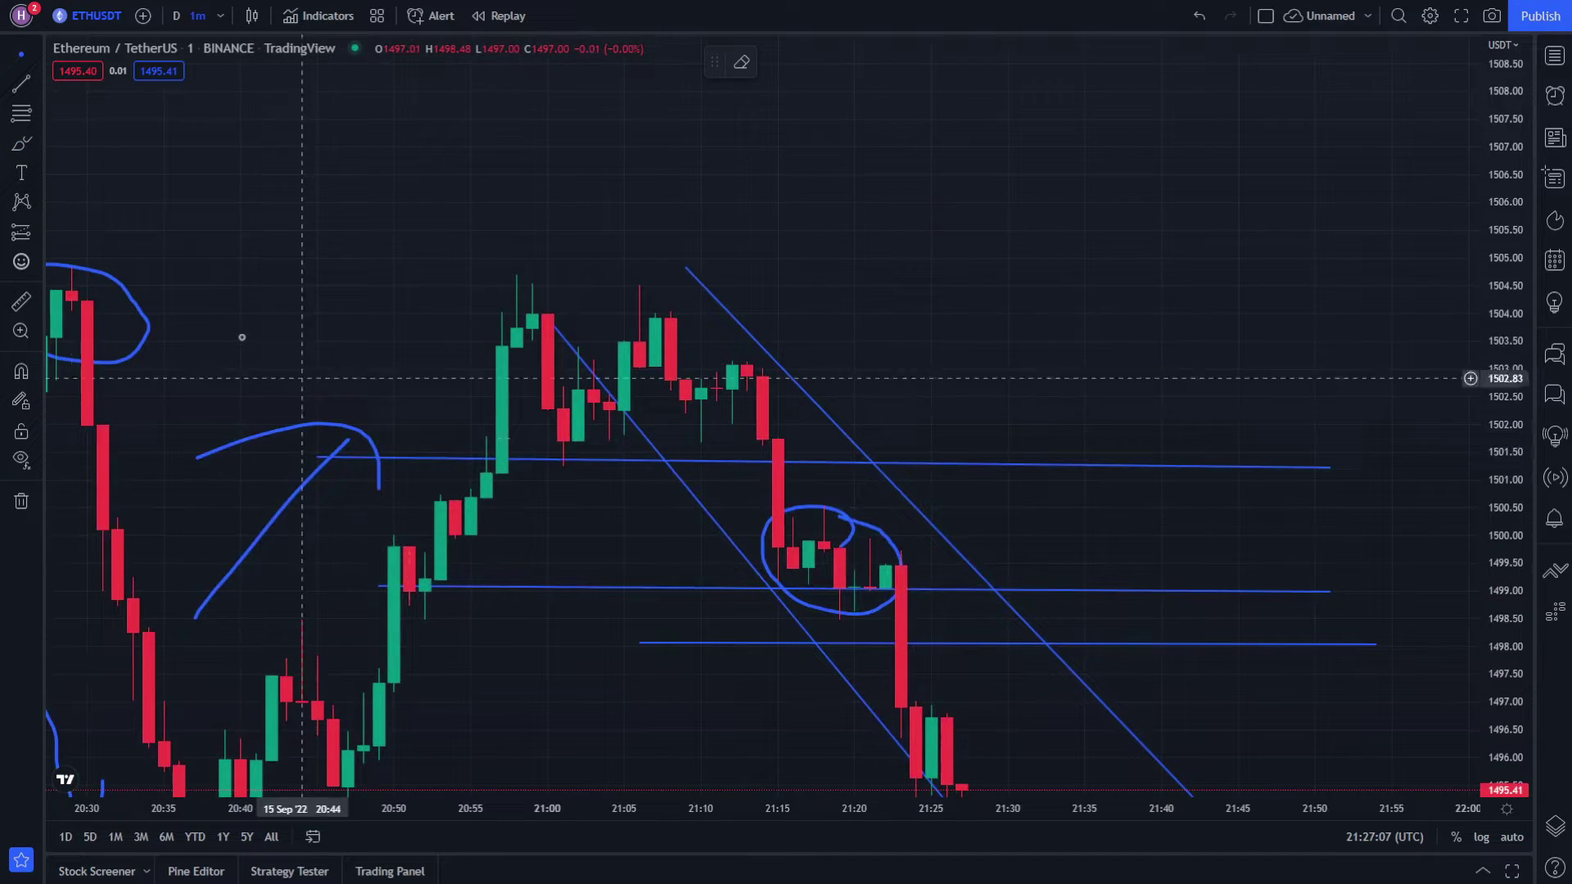
pyautogui.click(18, 146)
pyautogui.moveTo(625, 333)
pyautogui.mouseDown()
pyautogui.moveTo(550, 441)
pyautogui.moveTo(631, 281)
pyautogui.mouseUp()
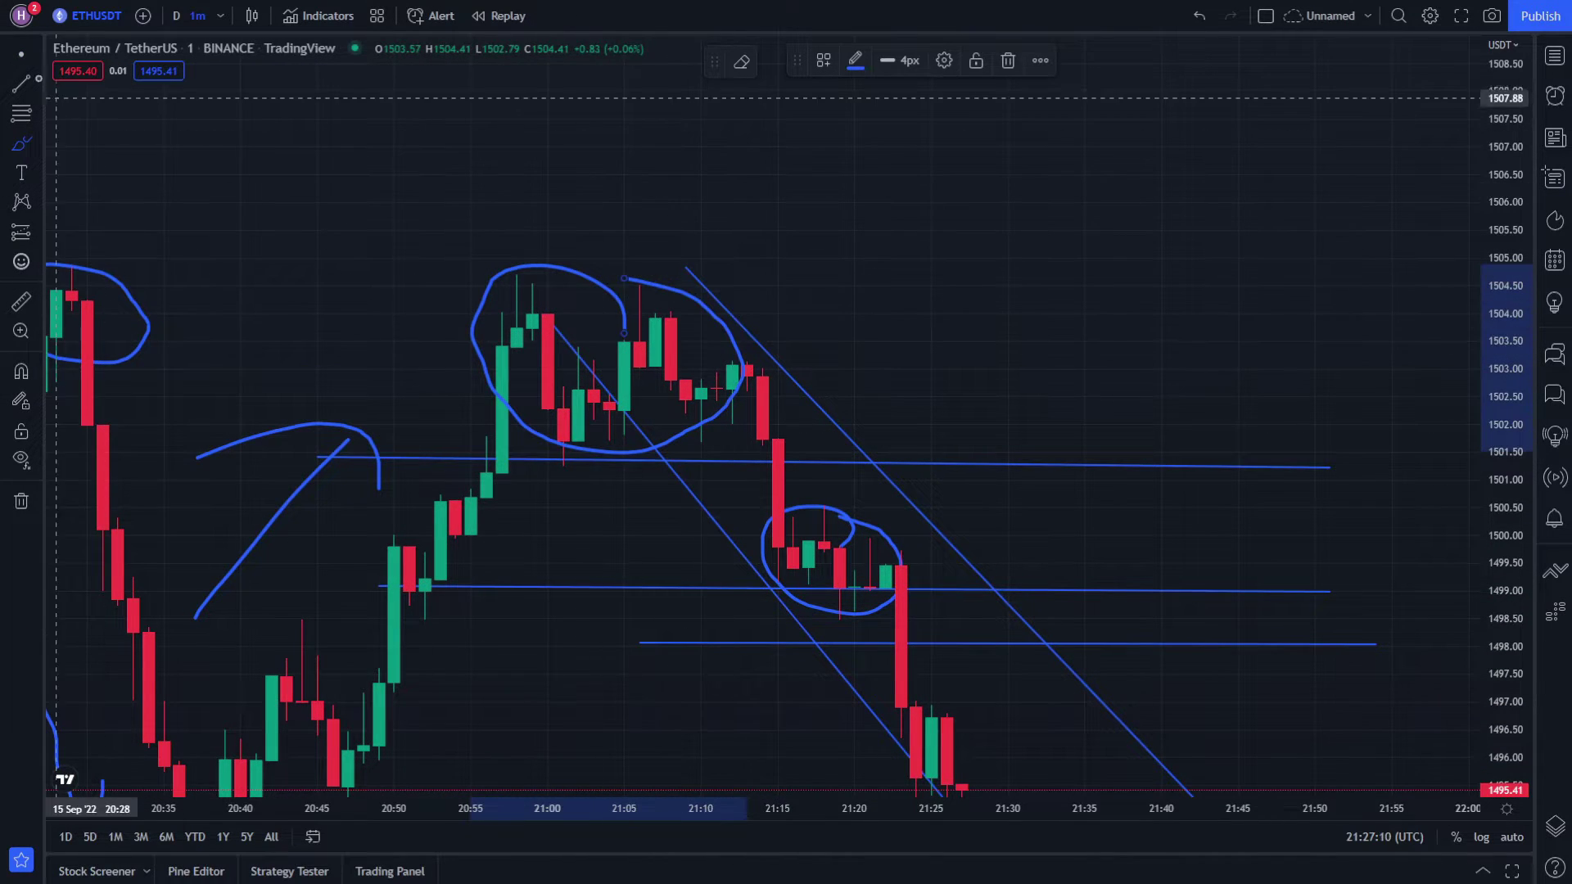
# - Extend the lower falling trendline by moving its lower endpoint to about 1492.2 at 21:33
pyautogui.moveTo(1061, 664); pyautogui.dragTo(933, 475)
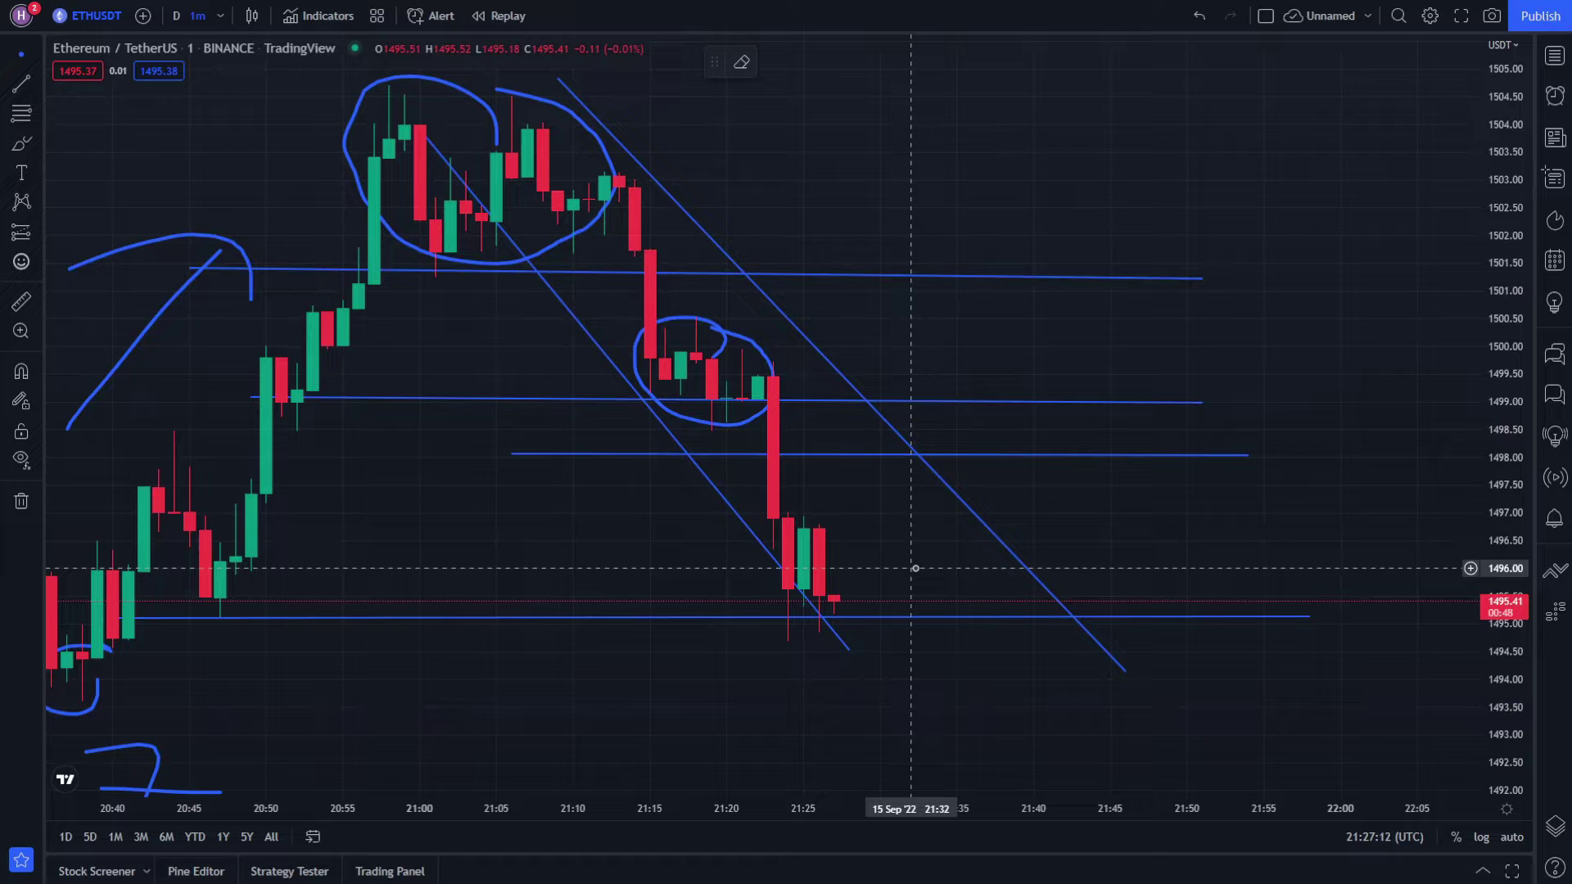
pyautogui.moveTo(916, 567); pyautogui.dragTo(761, 464)
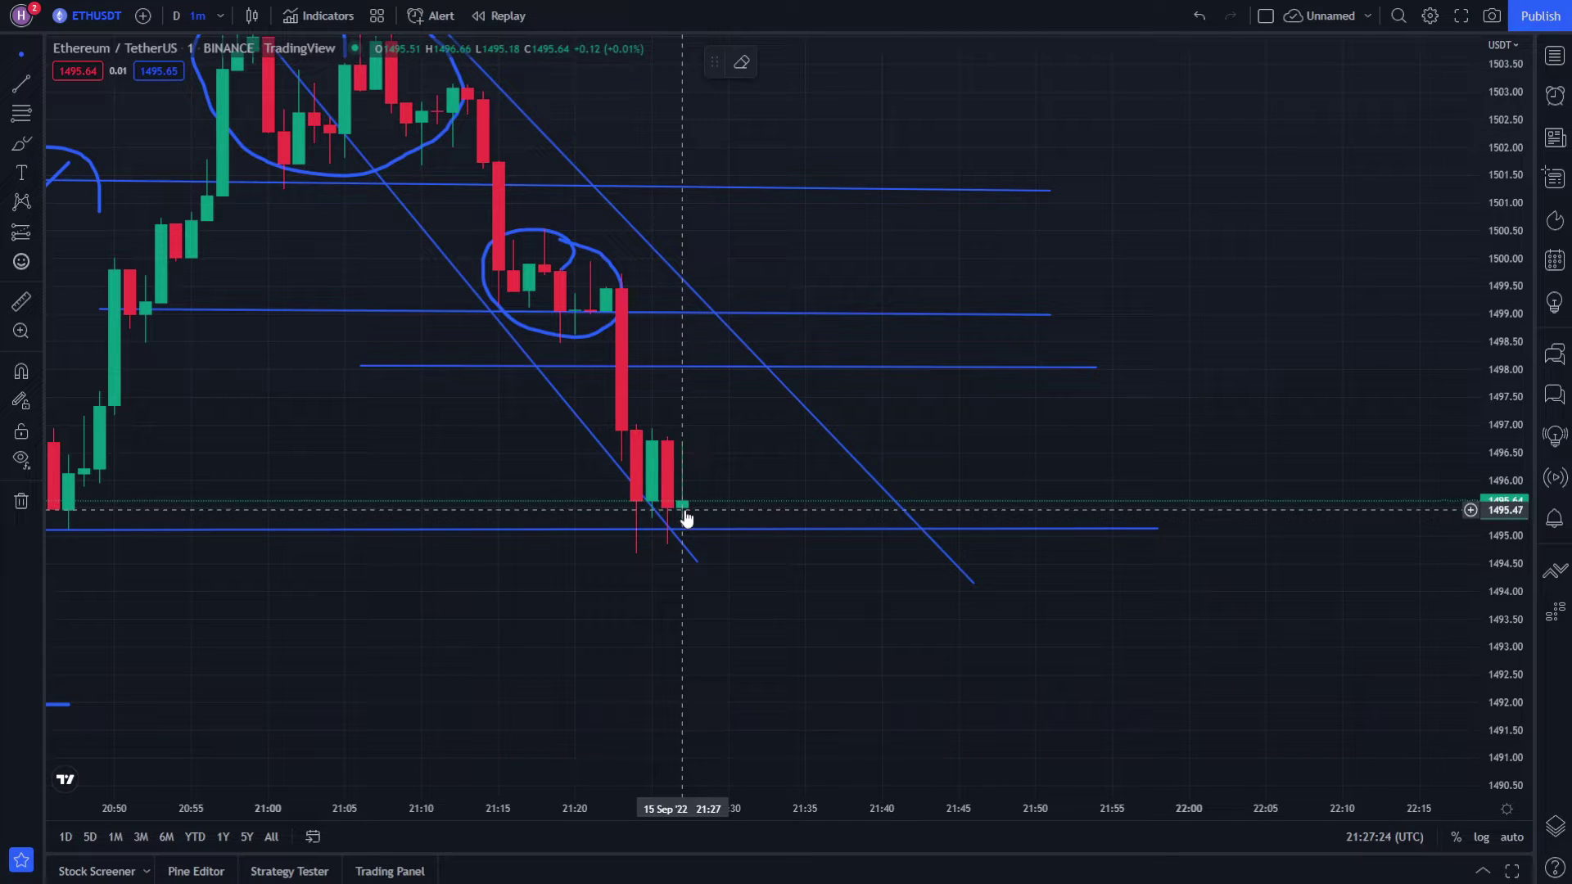
pyautogui.moveTo(686, 515); pyautogui.dragTo(688, 536)
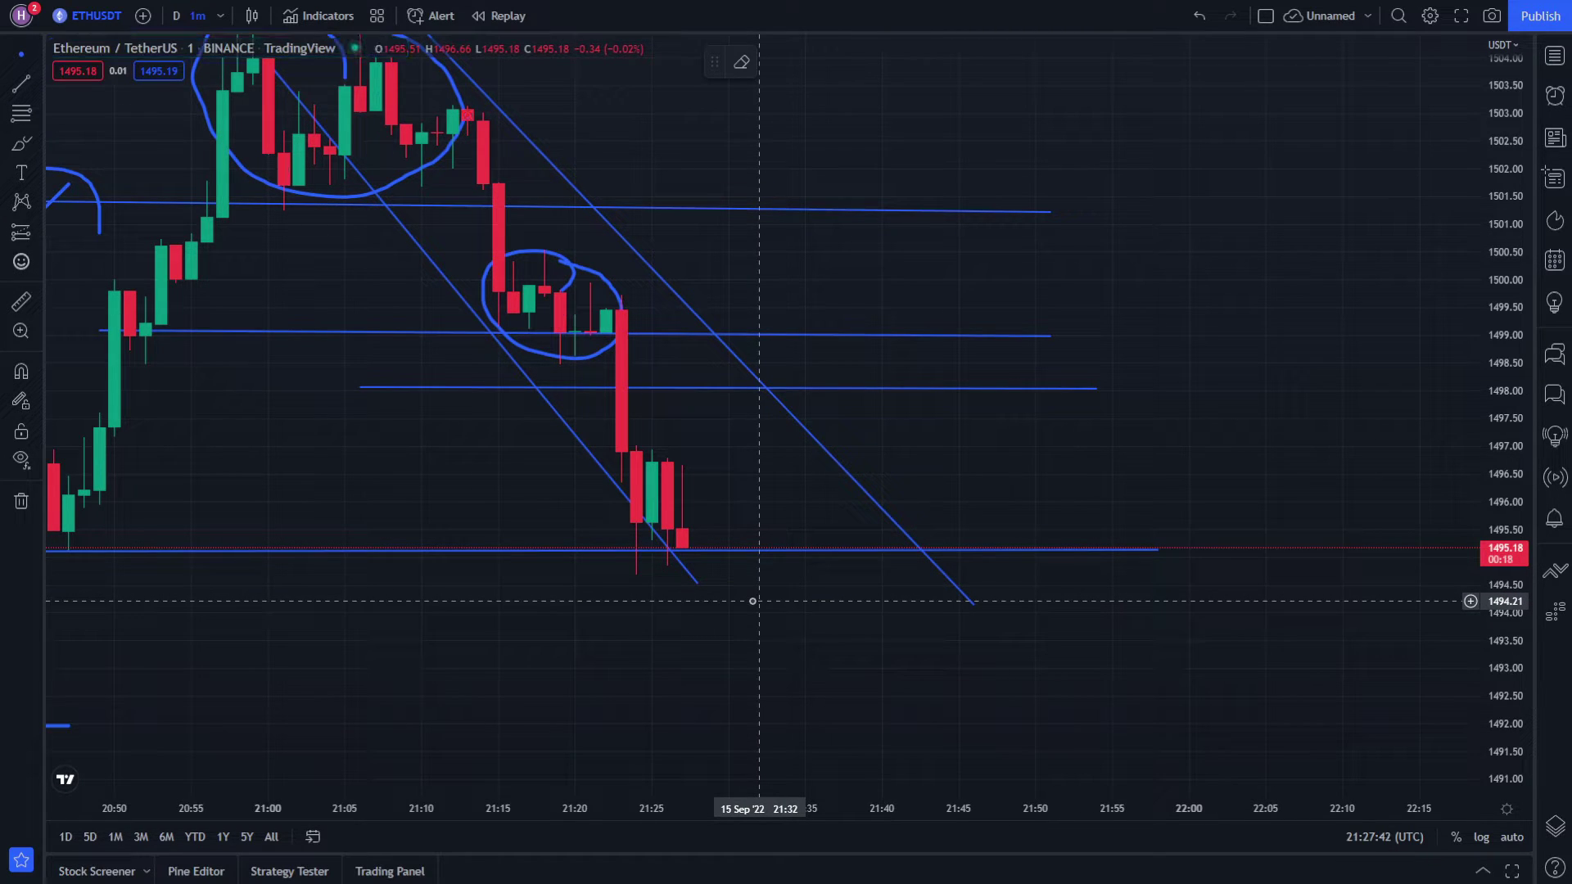
pyautogui.moveTo(752, 601); pyautogui.dragTo(772, 692)
pyautogui.moveTo(570, 183); pyautogui.dragTo(842, 229)
pyautogui.moveTo(754, 810); pyautogui.dragTo(644, 801)
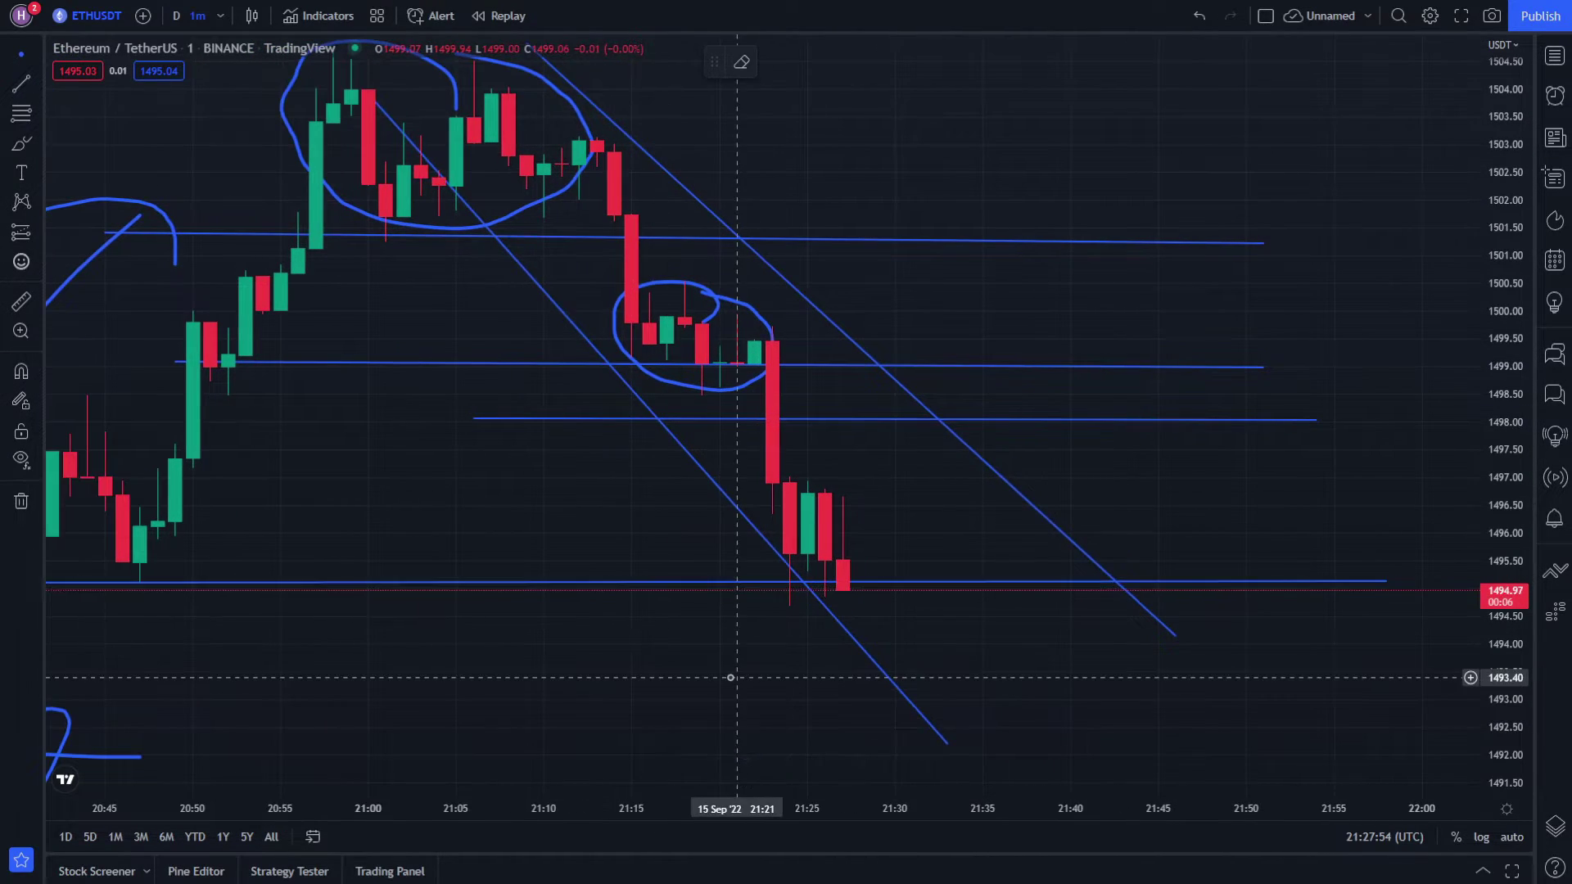
pyautogui.moveTo(721, 672); pyautogui.dragTo(648, 659)
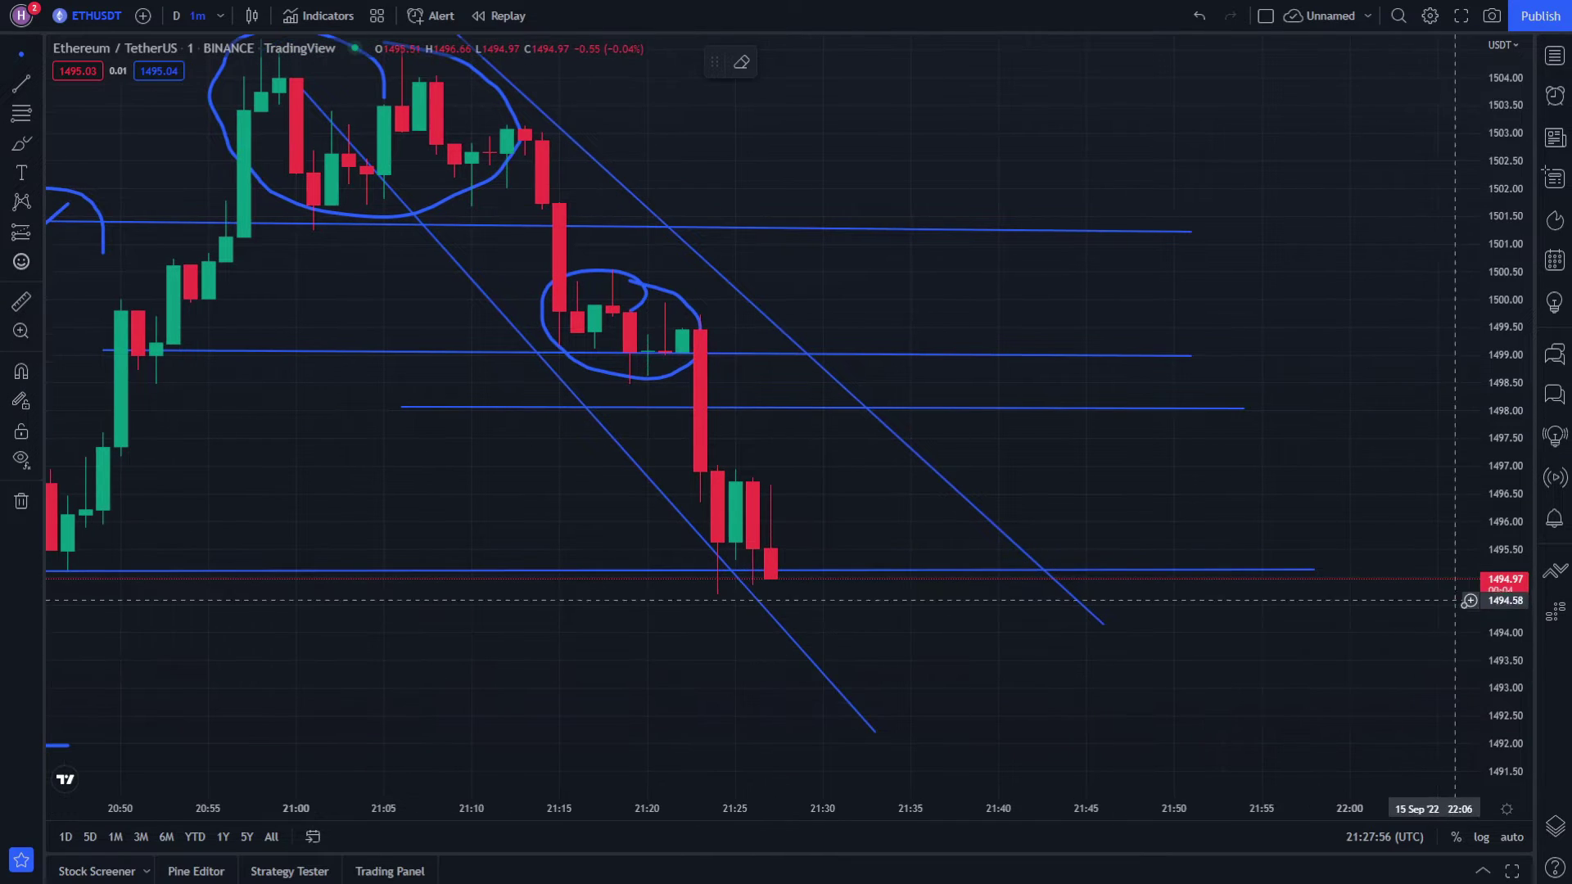
# - Stretch the price scale and brush a small circle around the candles between about 21:25 and 21:30 near 1495
pyautogui.moveTo(1507, 612); pyautogui.dragTo(1509, 530)
pyautogui.moveTo(1234, 575); pyautogui.dragTo(1268, 556)
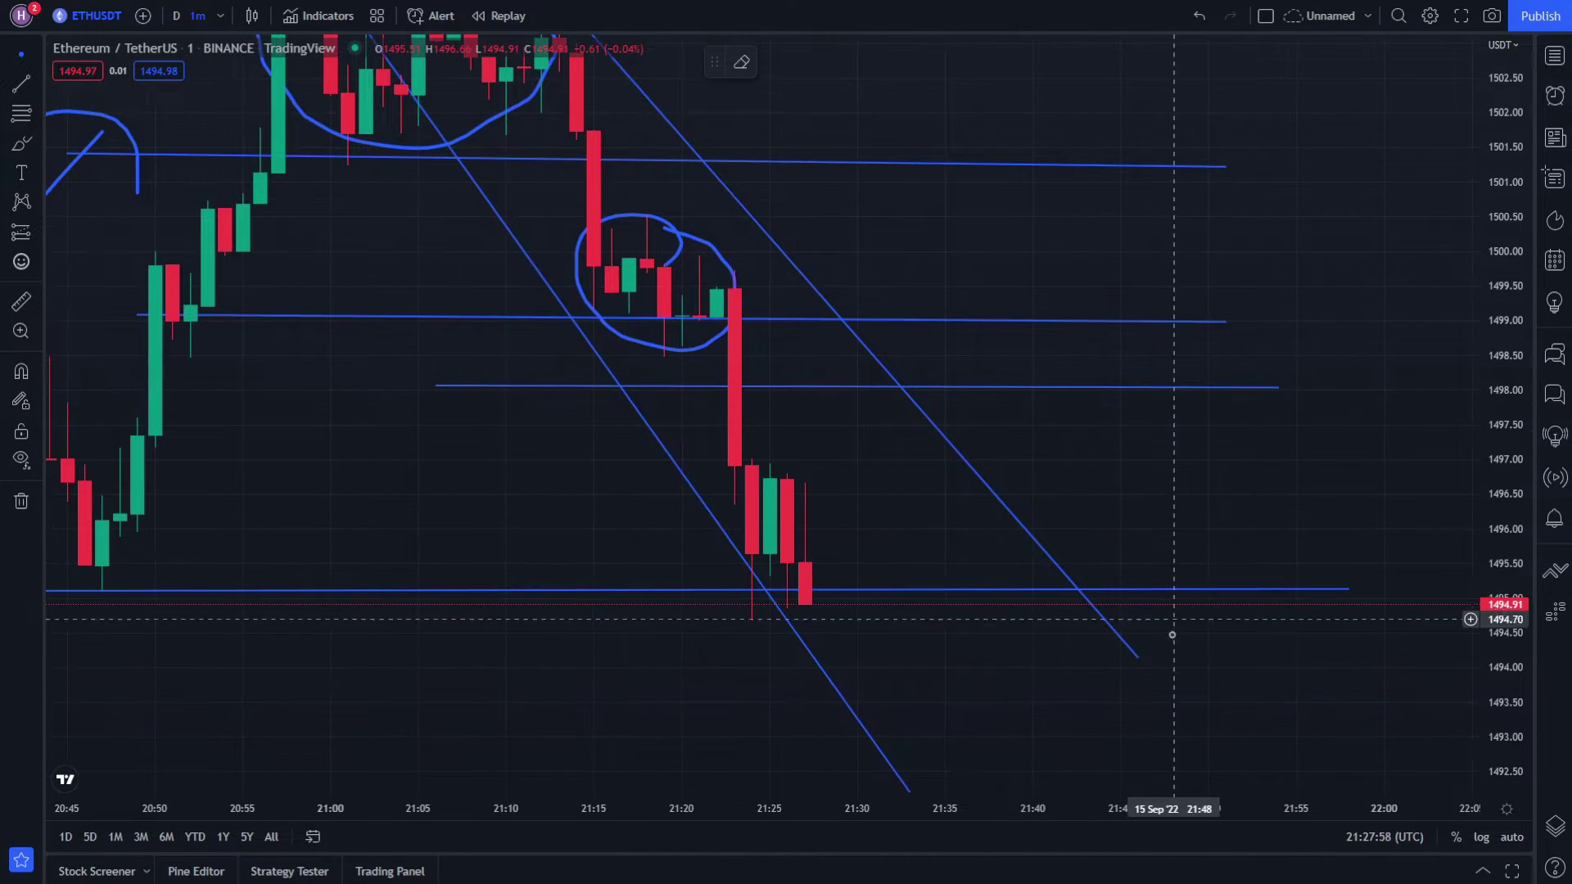
pyautogui.moveTo(1215, 622); pyautogui.dragTo(1225, 568)
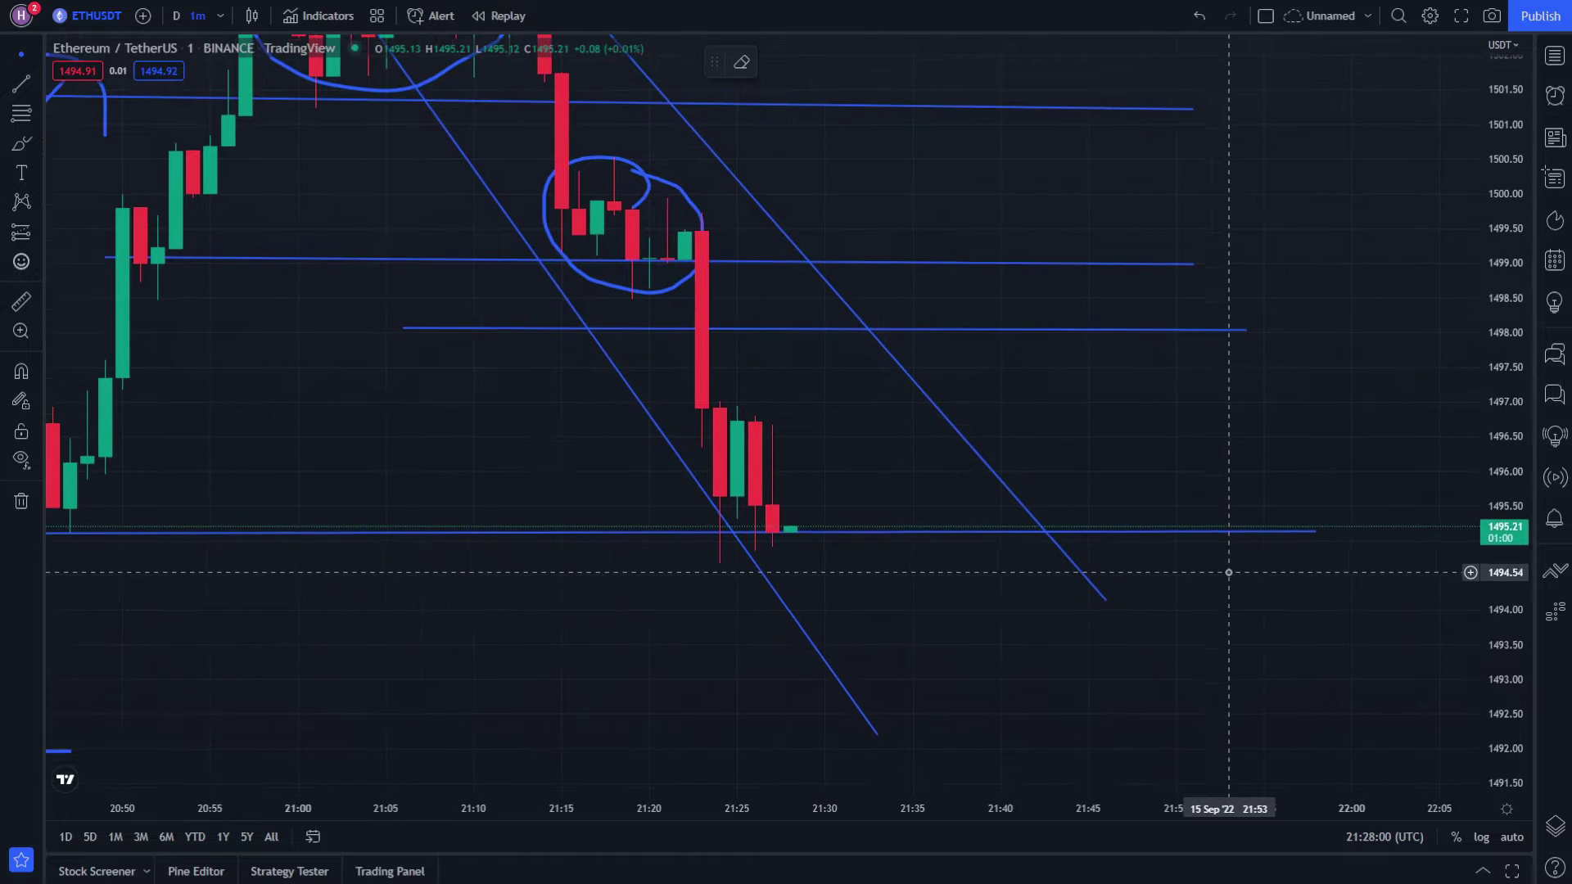
pyautogui.moveTo(873, 604); pyautogui.dragTo(730, 554)
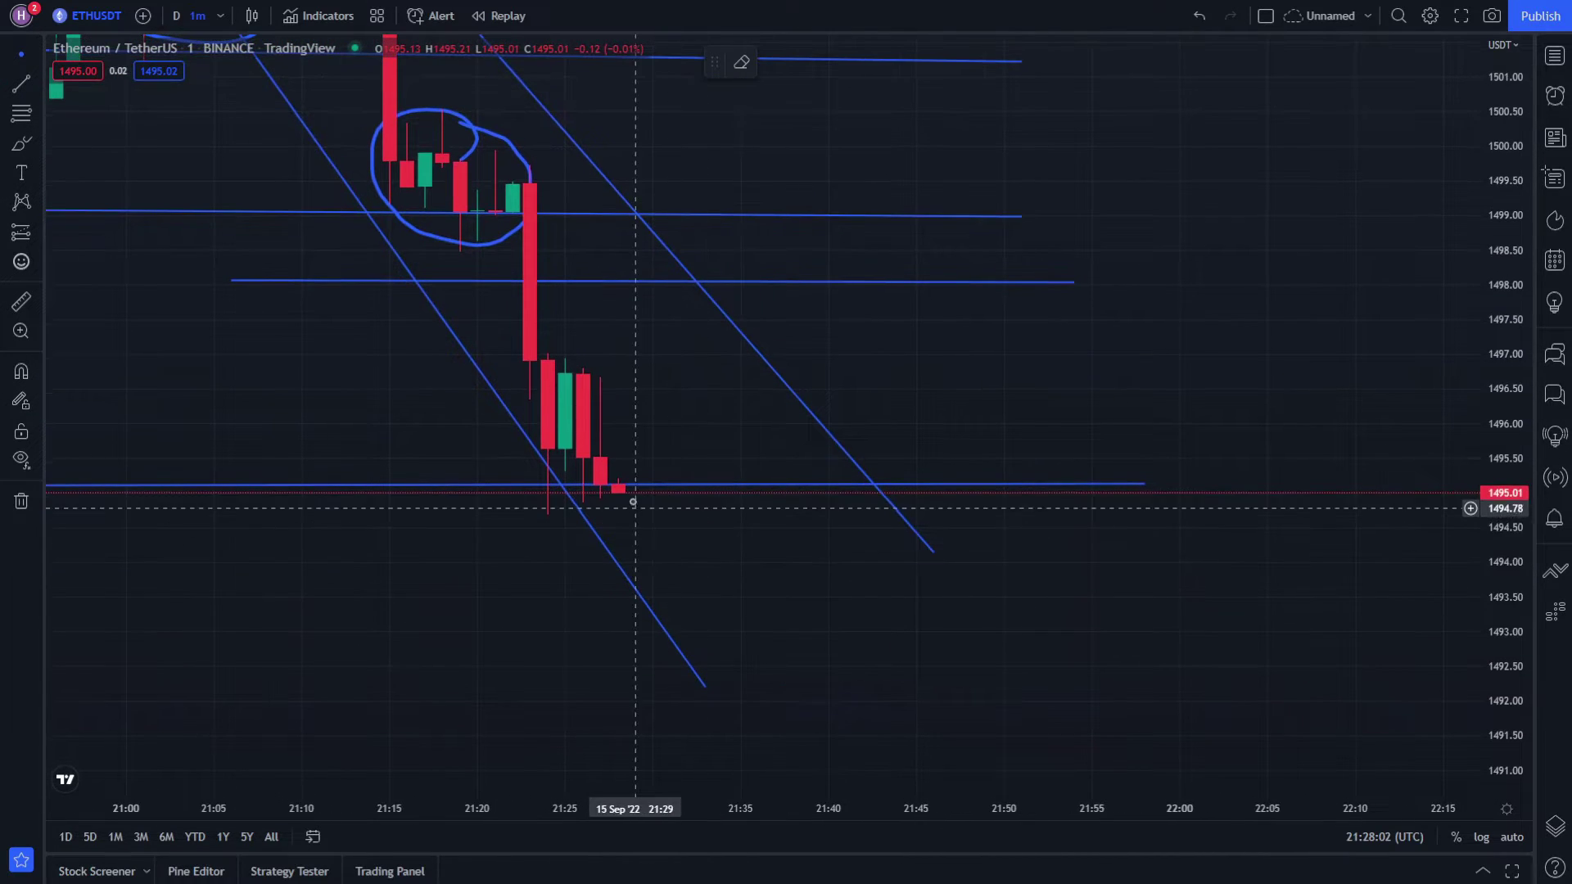
pyautogui.click(22, 147)
pyautogui.moveTo(651, 463)
pyautogui.mouseDown()
pyautogui.moveTo(621, 443)
pyautogui.moveTo(600, 503)
pyautogui.moveTo(654, 464)
pyautogui.mouseUp()
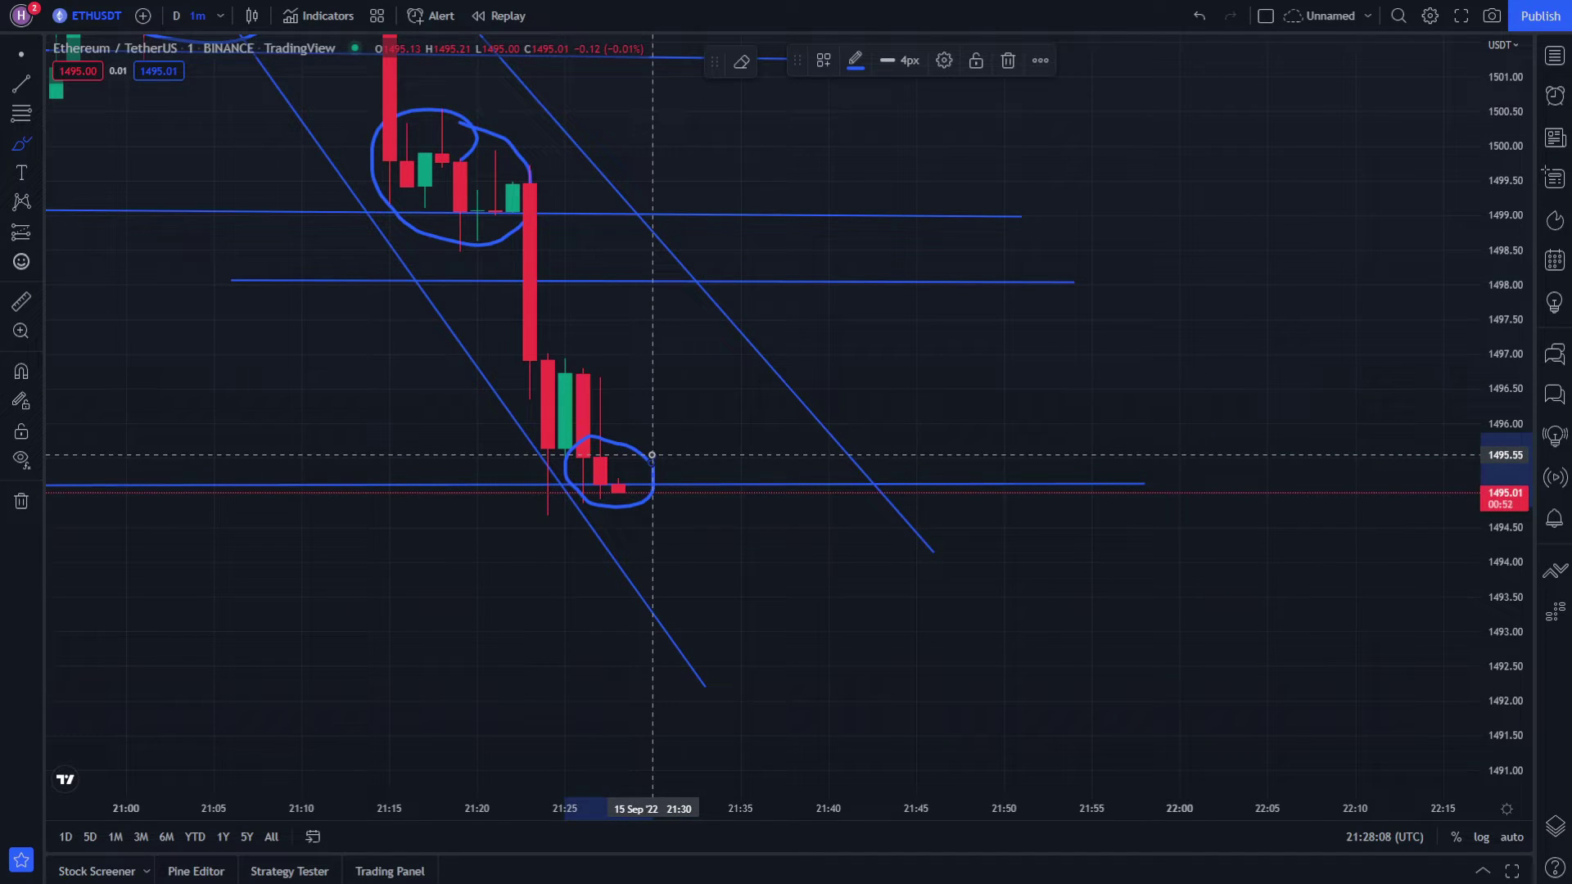
pyautogui.click(20, 56)
# - Examine the latest candles of the falling channel against the earlier swing low around 20:37 and the marked levels
pyautogui.moveTo(229, 307)
pyautogui.mouseDown()
pyautogui.moveTo(284, 357)
pyautogui.moveTo(358, 317)
pyautogui.moveTo(310, 291)
pyautogui.mouseUp()
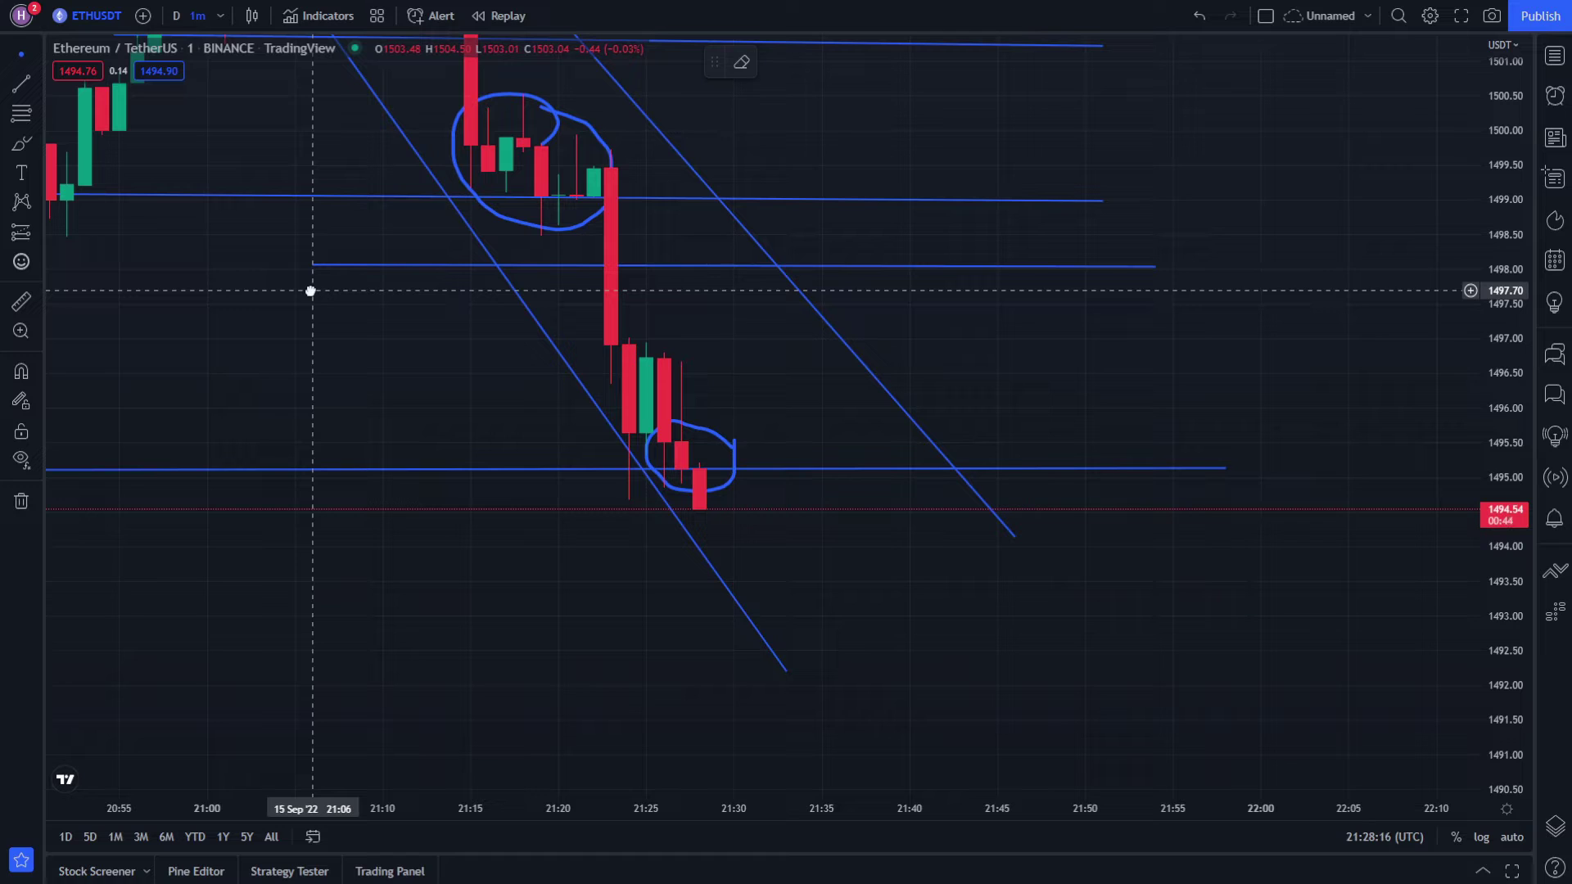
pyautogui.moveTo(310, 291); pyautogui.dragTo(816, 596)
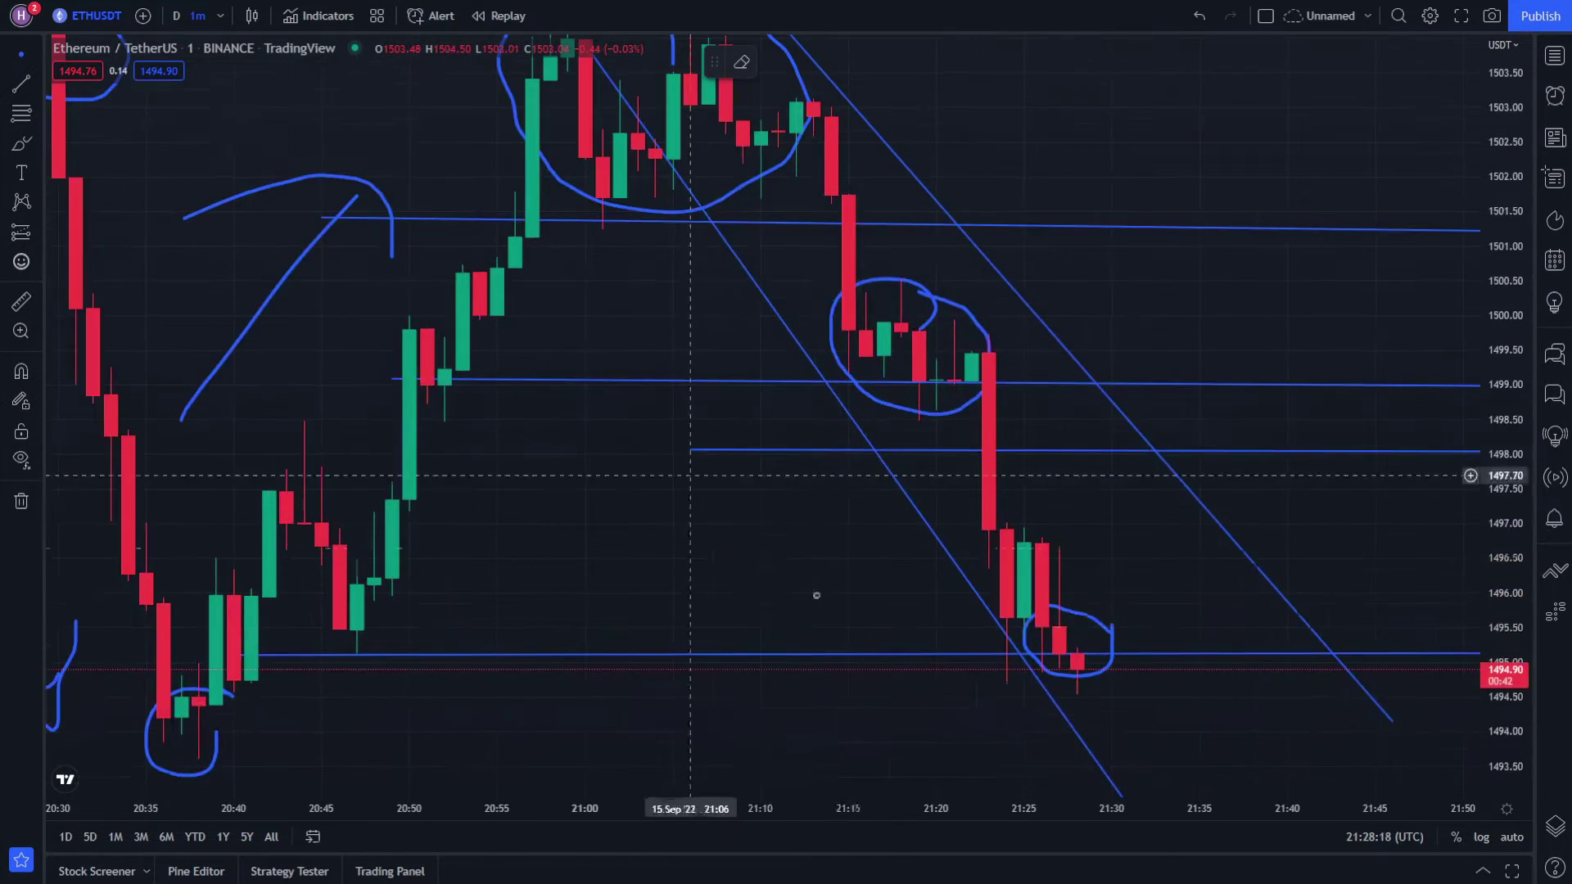
pyautogui.moveTo(793, 798); pyautogui.dragTo(939, 797)
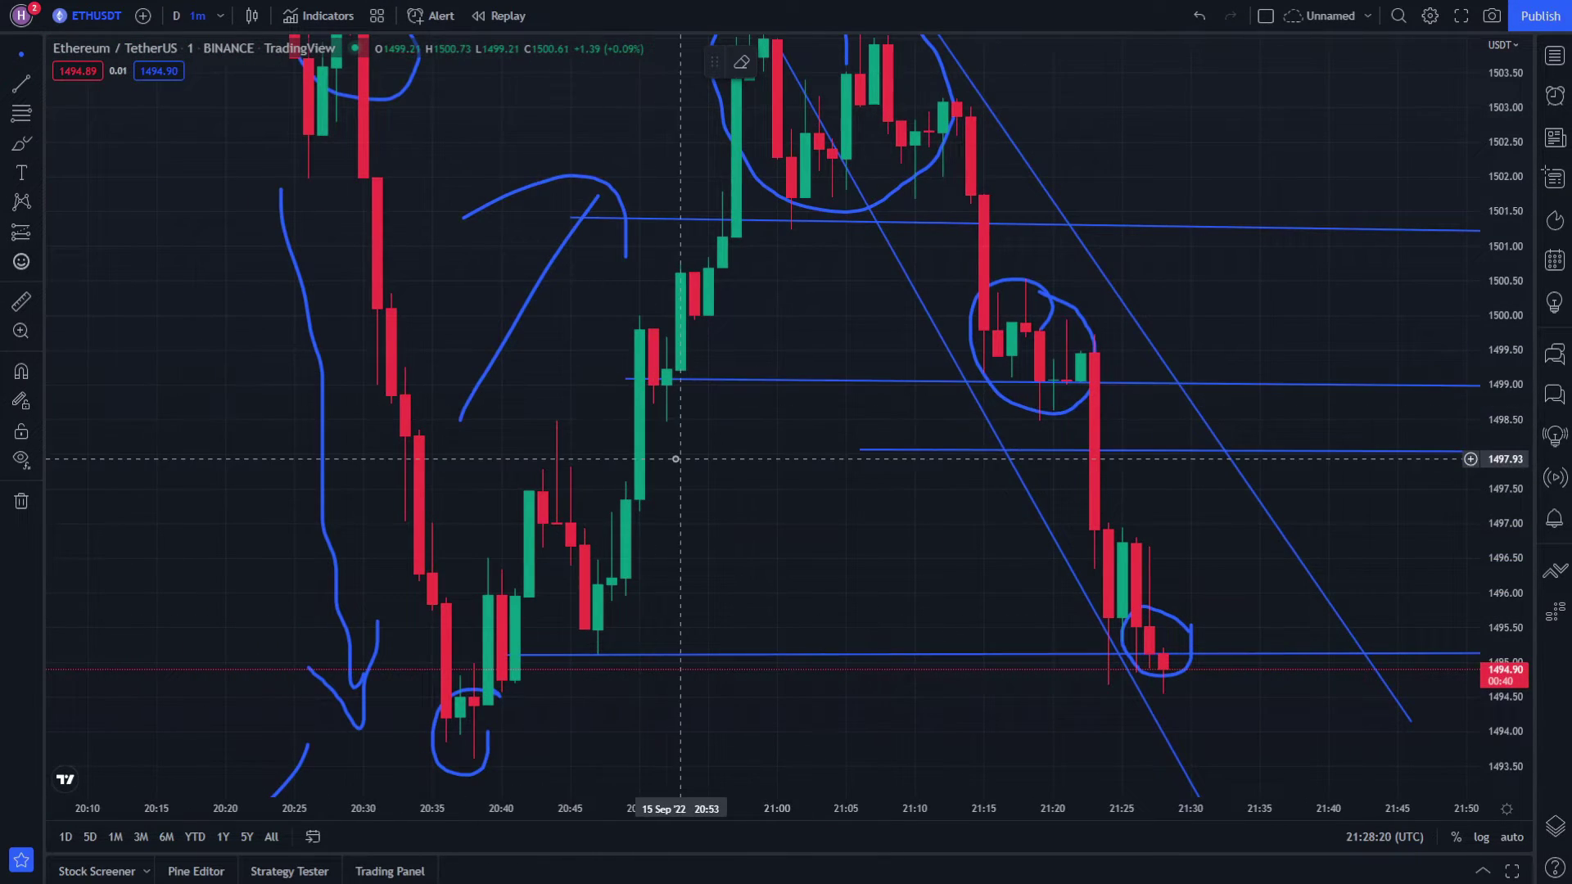
pyautogui.moveTo(669, 449); pyautogui.dragTo(420, 329)
pyautogui.moveTo(1521, 633); pyautogui.dragTo(1491, 411)
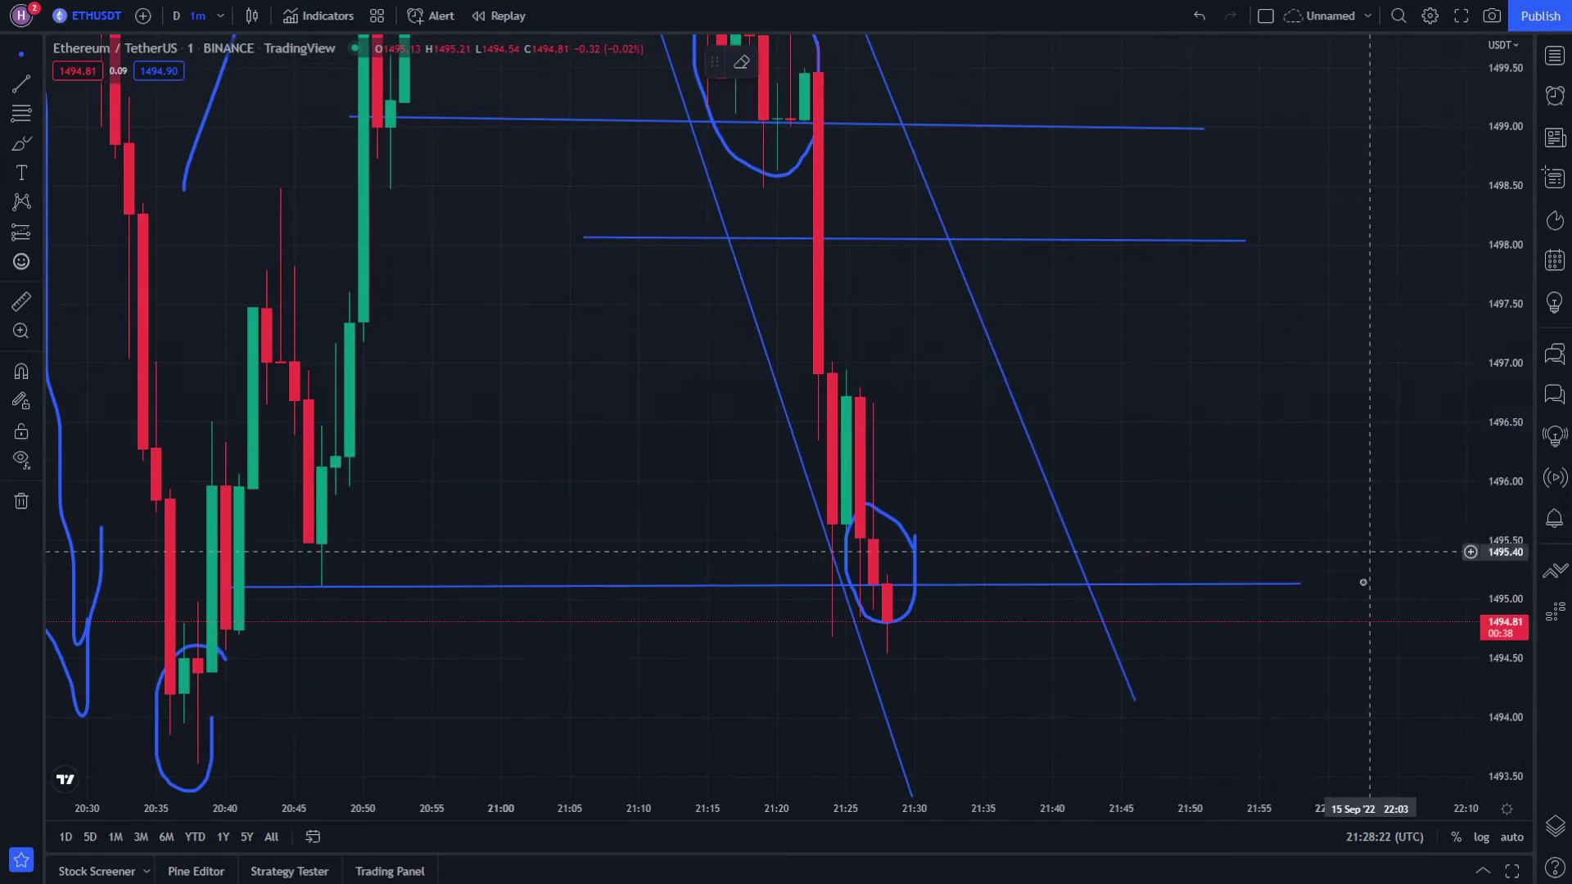
pyautogui.moveTo(1259, 633); pyautogui.dragTo(1299, 513)
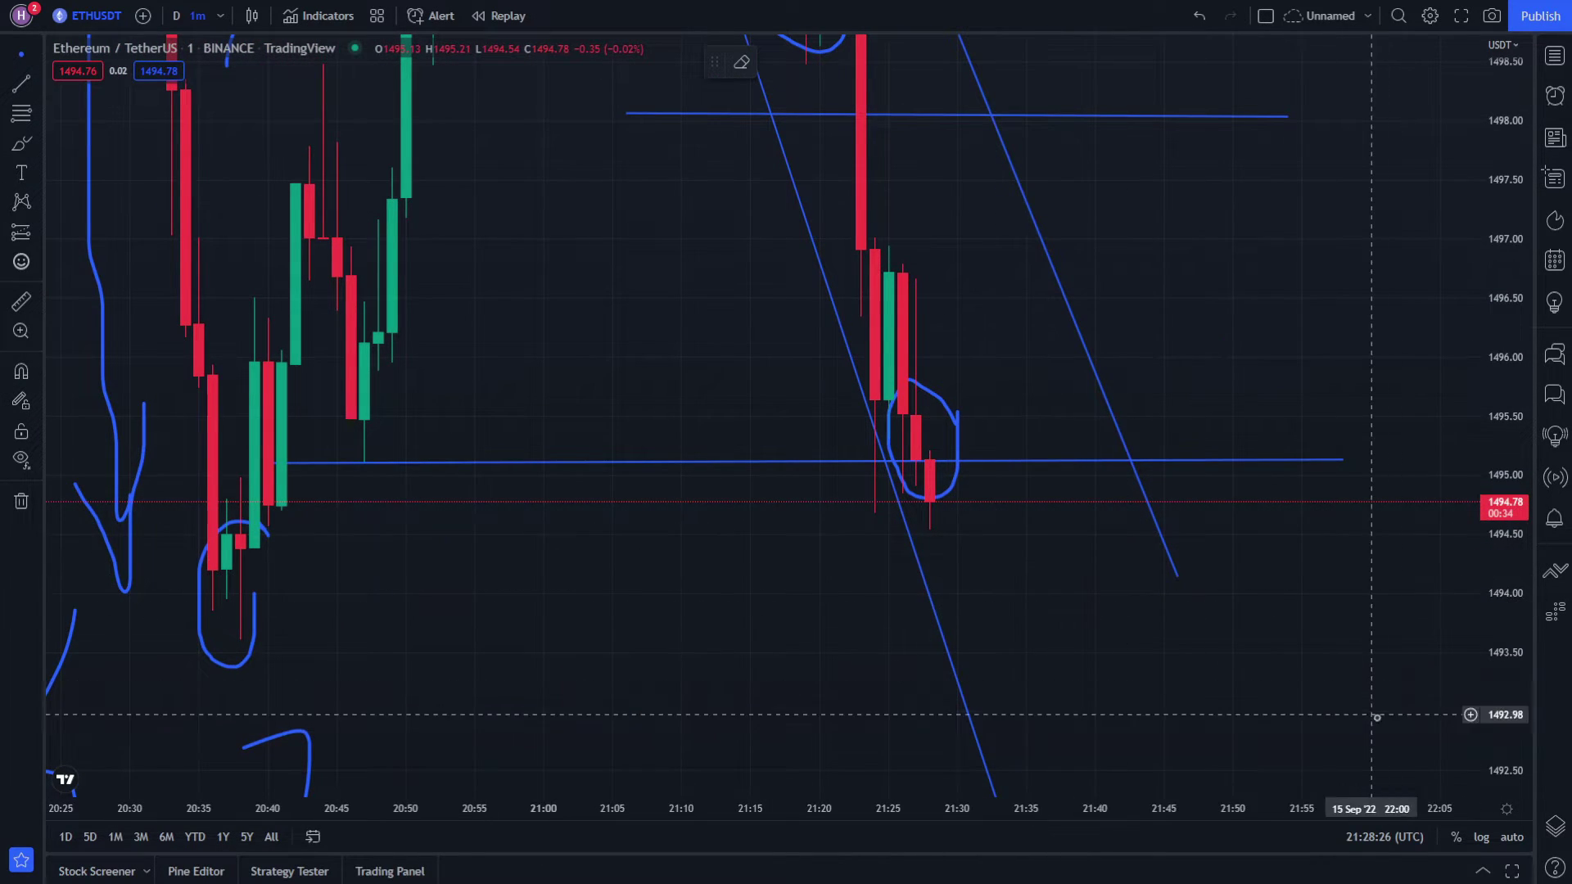
pyautogui.moveTo(1497, 668); pyautogui.dragTo(1500, 748)
pyautogui.moveTo(1123, 805); pyautogui.dragTo(916, 804)
pyautogui.moveTo(910, 685); pyautogui.dragTo(1021, 666)
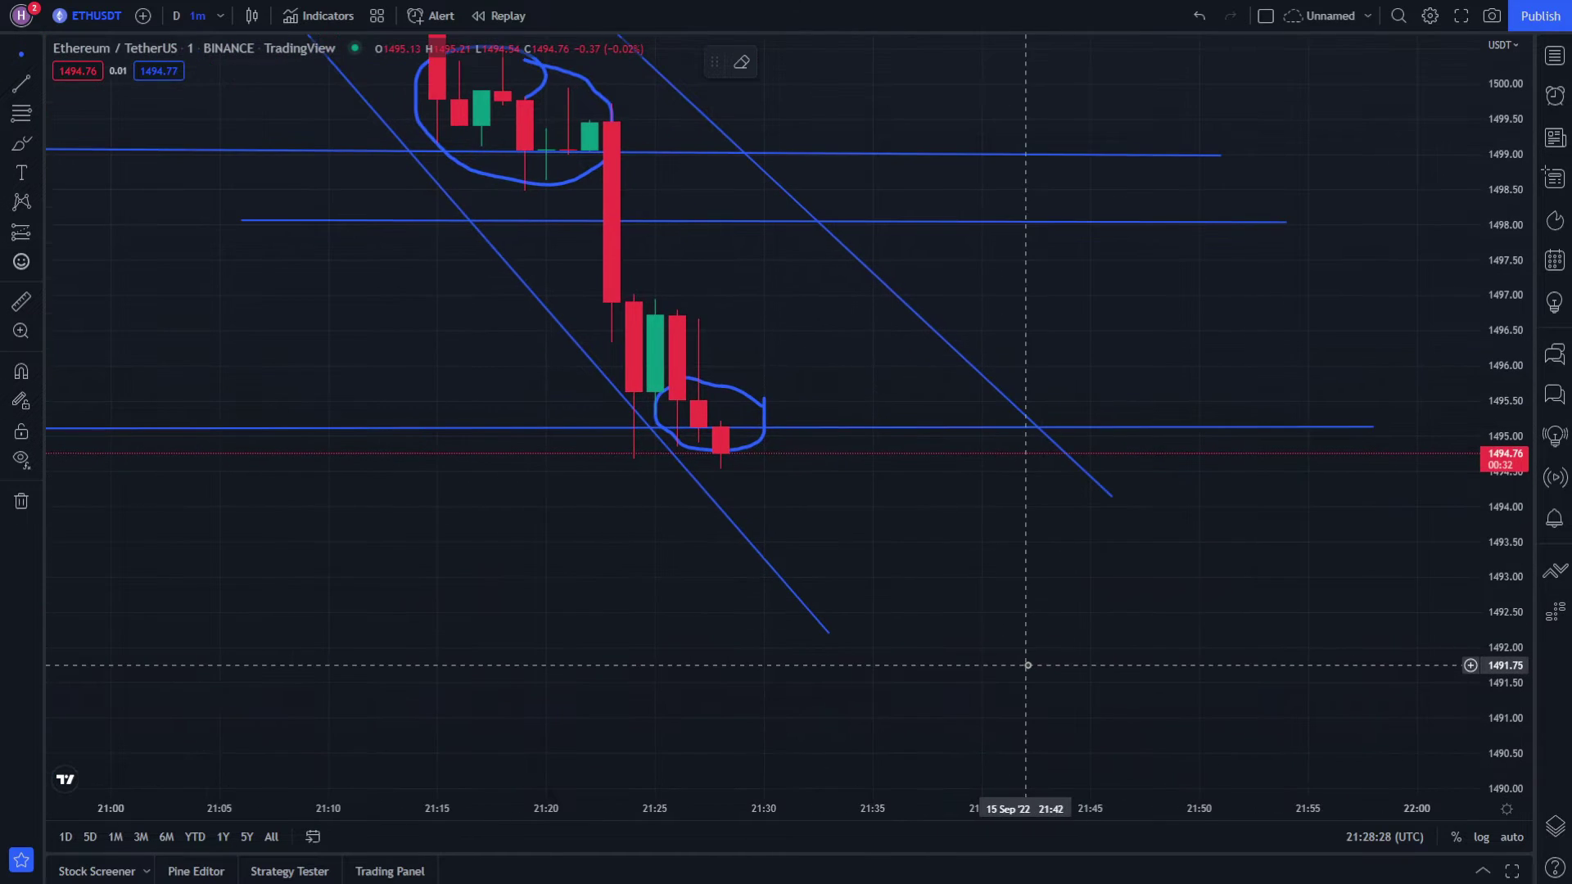
pyautogui.moveTo(643, 650); pyautogui.dragTo(781, 691)
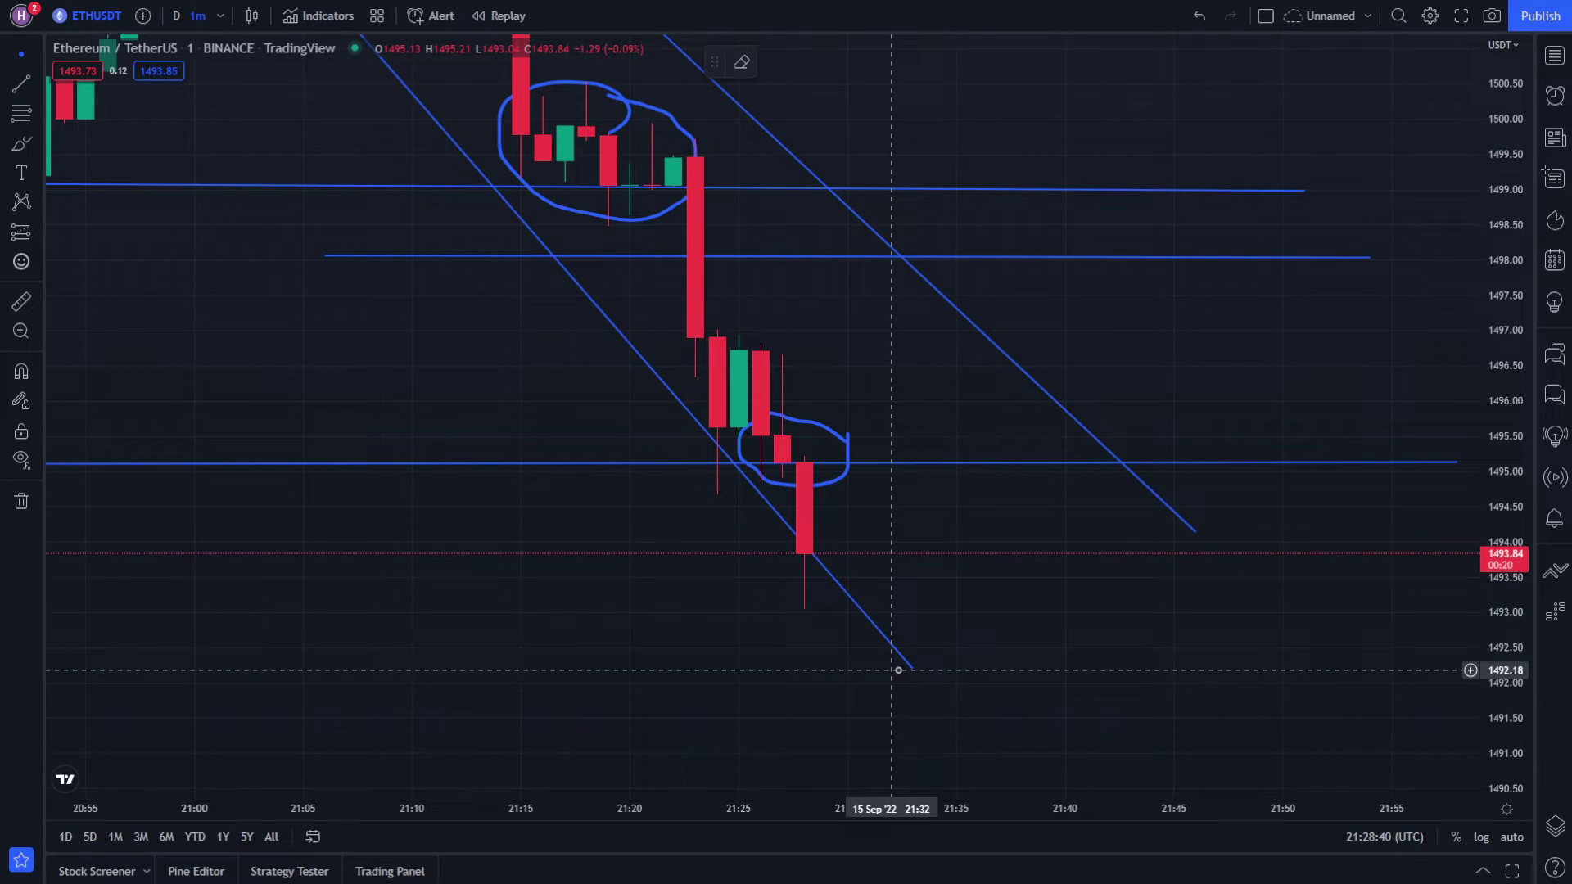
pyautogui.moveTo(963, 582); pyautogui.dragTo(897, 651)
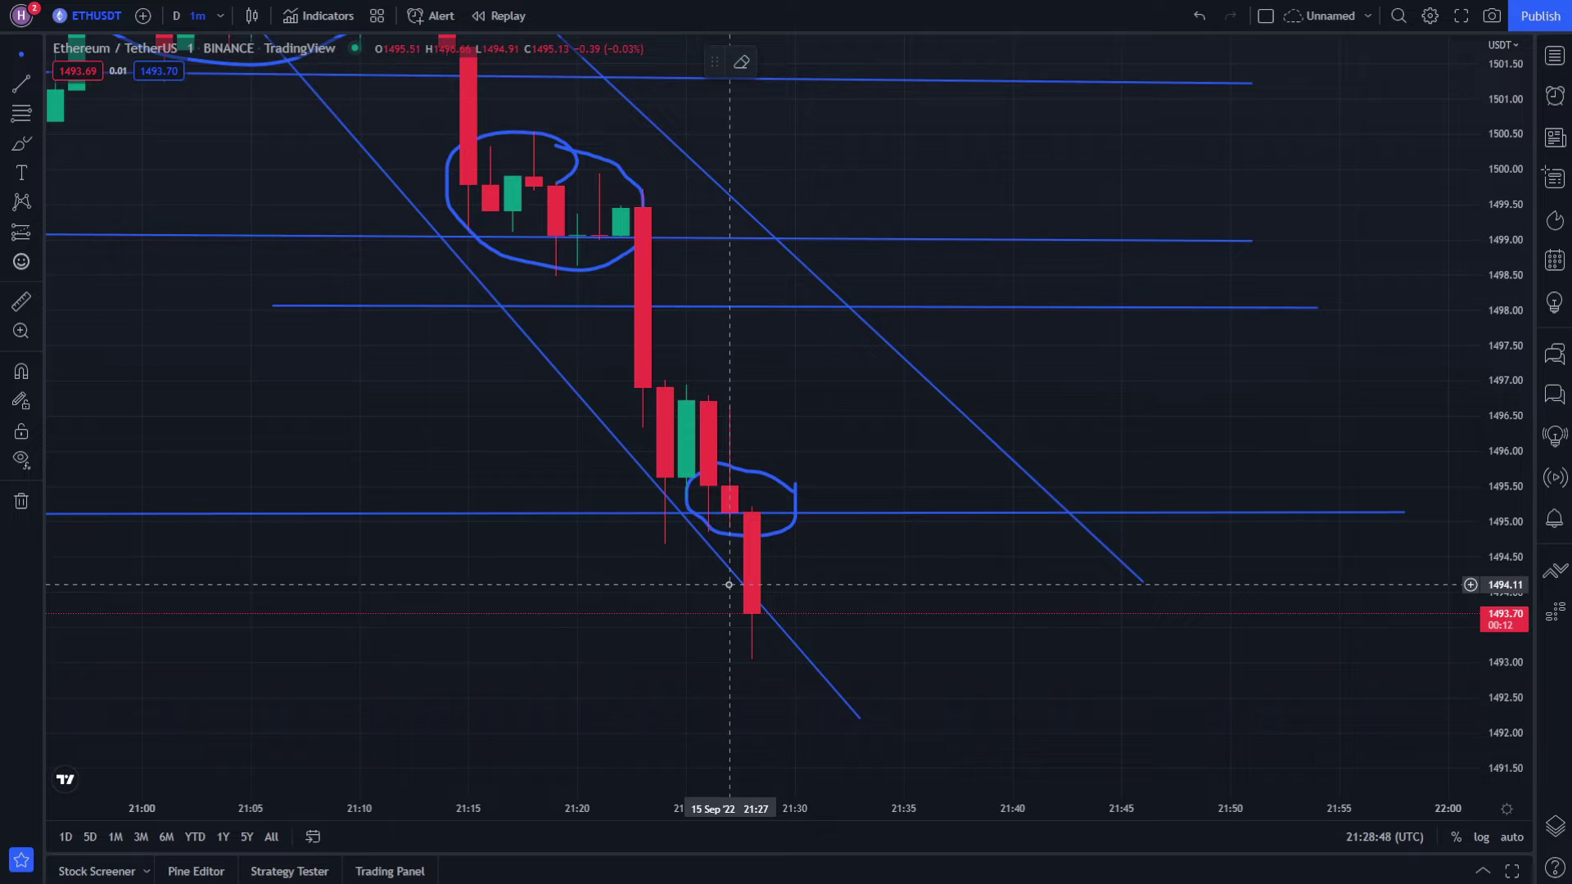
# - Draw a nearly horizontal trendline at about 1494 from 21:19 to 21:45, below the small circled candles
pyautogui.hotkey('alt', 't')
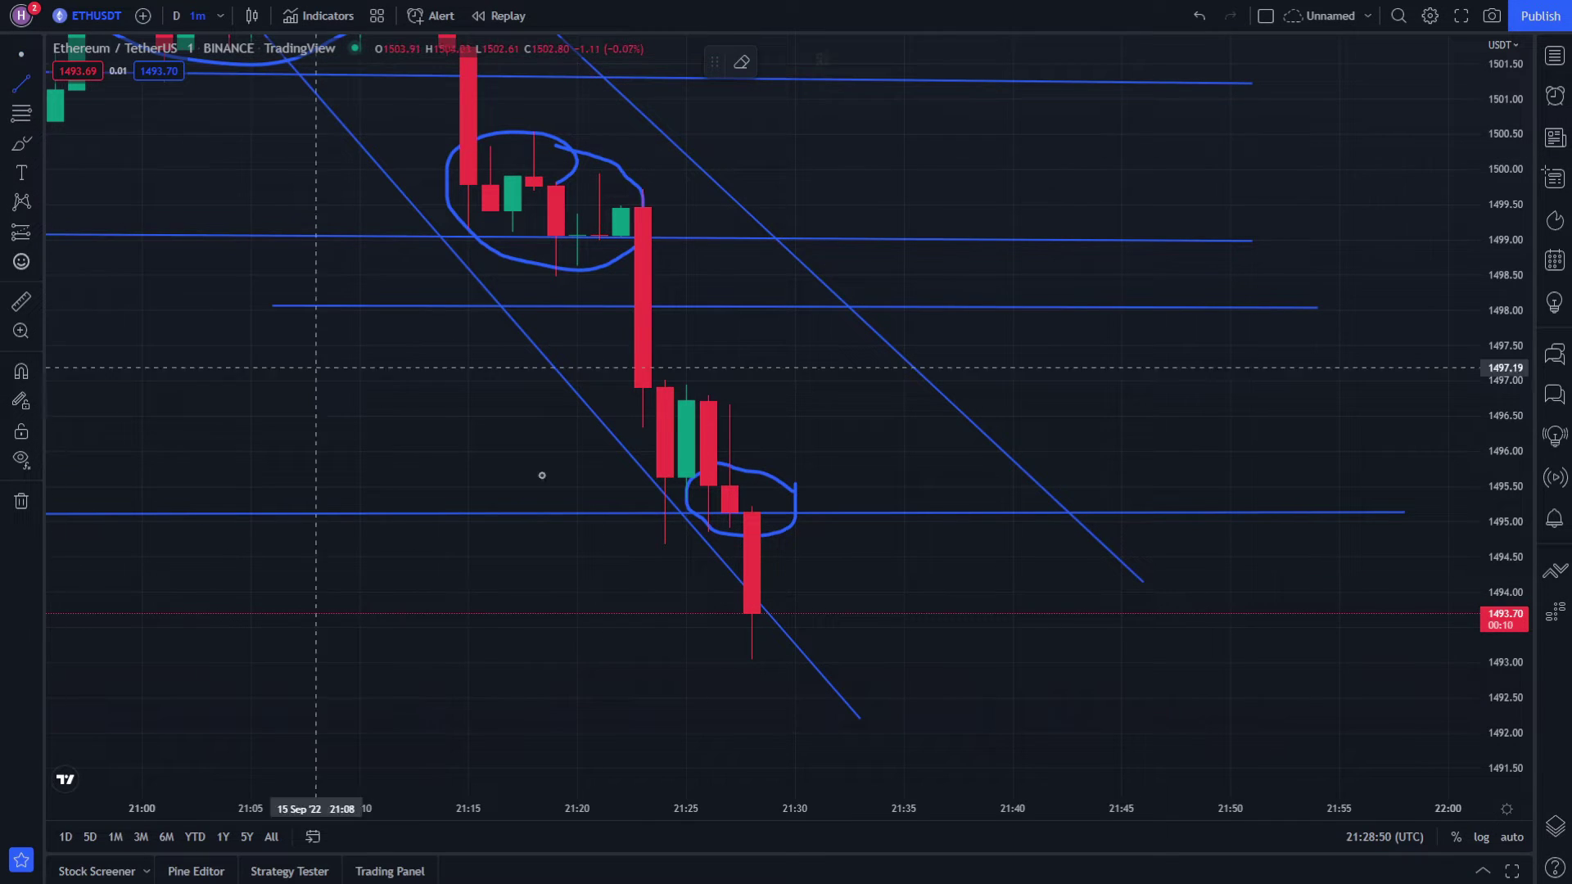
pyautogui.click(556, 590)
pyautogui.click(1120, 594)
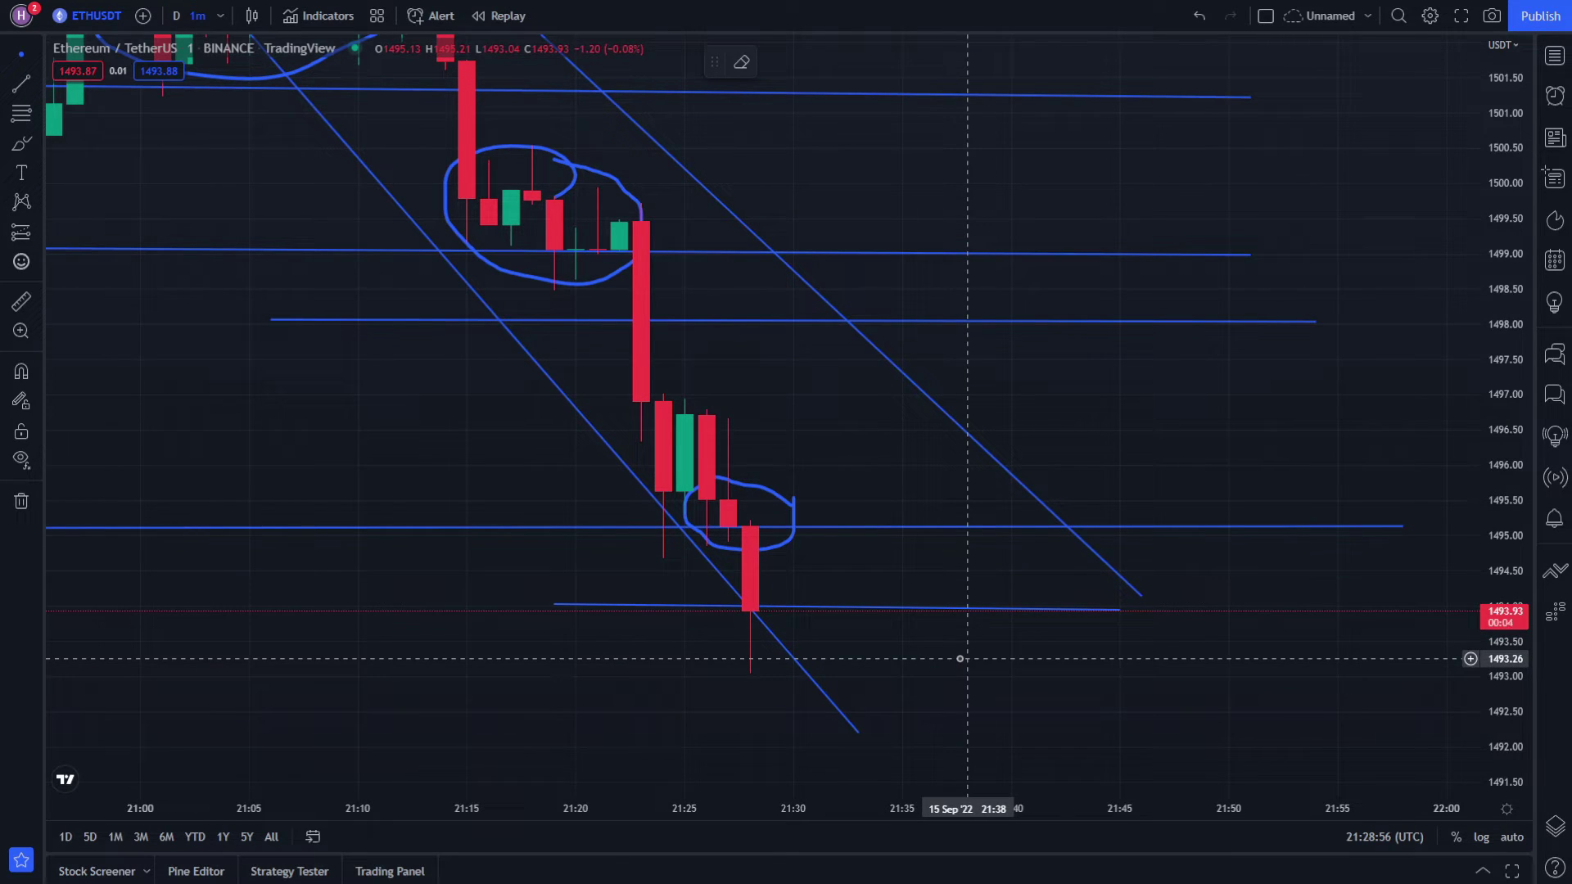
# - Move the lowest nearly horizontal trendline down to about 1493.7, keeping its span from 21:19 to 21:45
pyautogui.moveTo(959, 658); pyautogui.dragTo(876, 616)
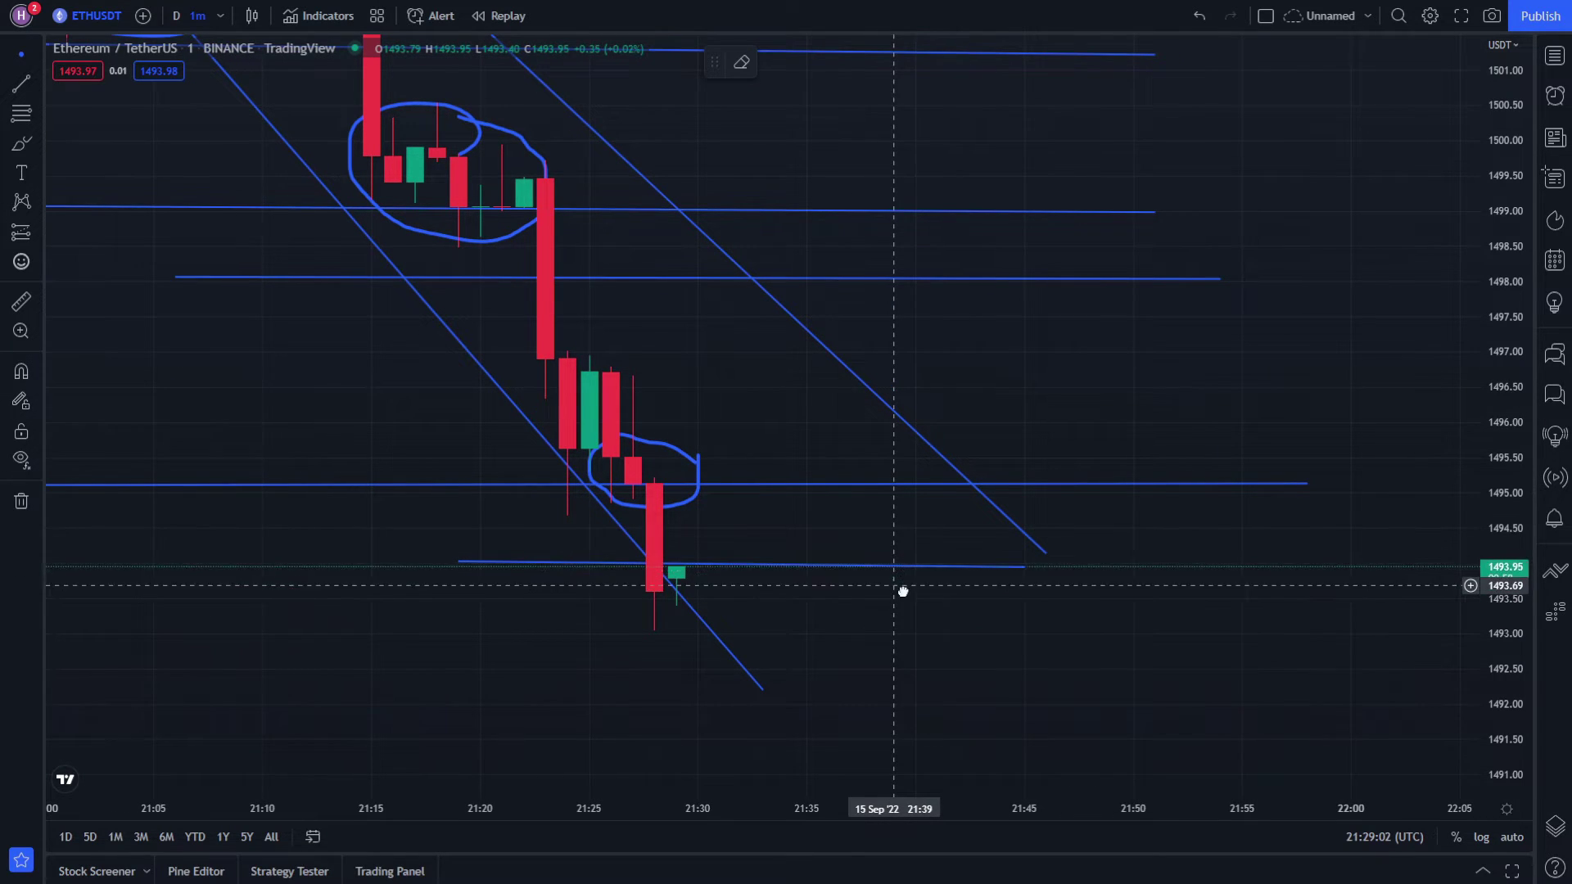
pyautogui.moveTo(901, 586); pyautogui.dragTo(908, 611)
pyautogui.click(906, 587)
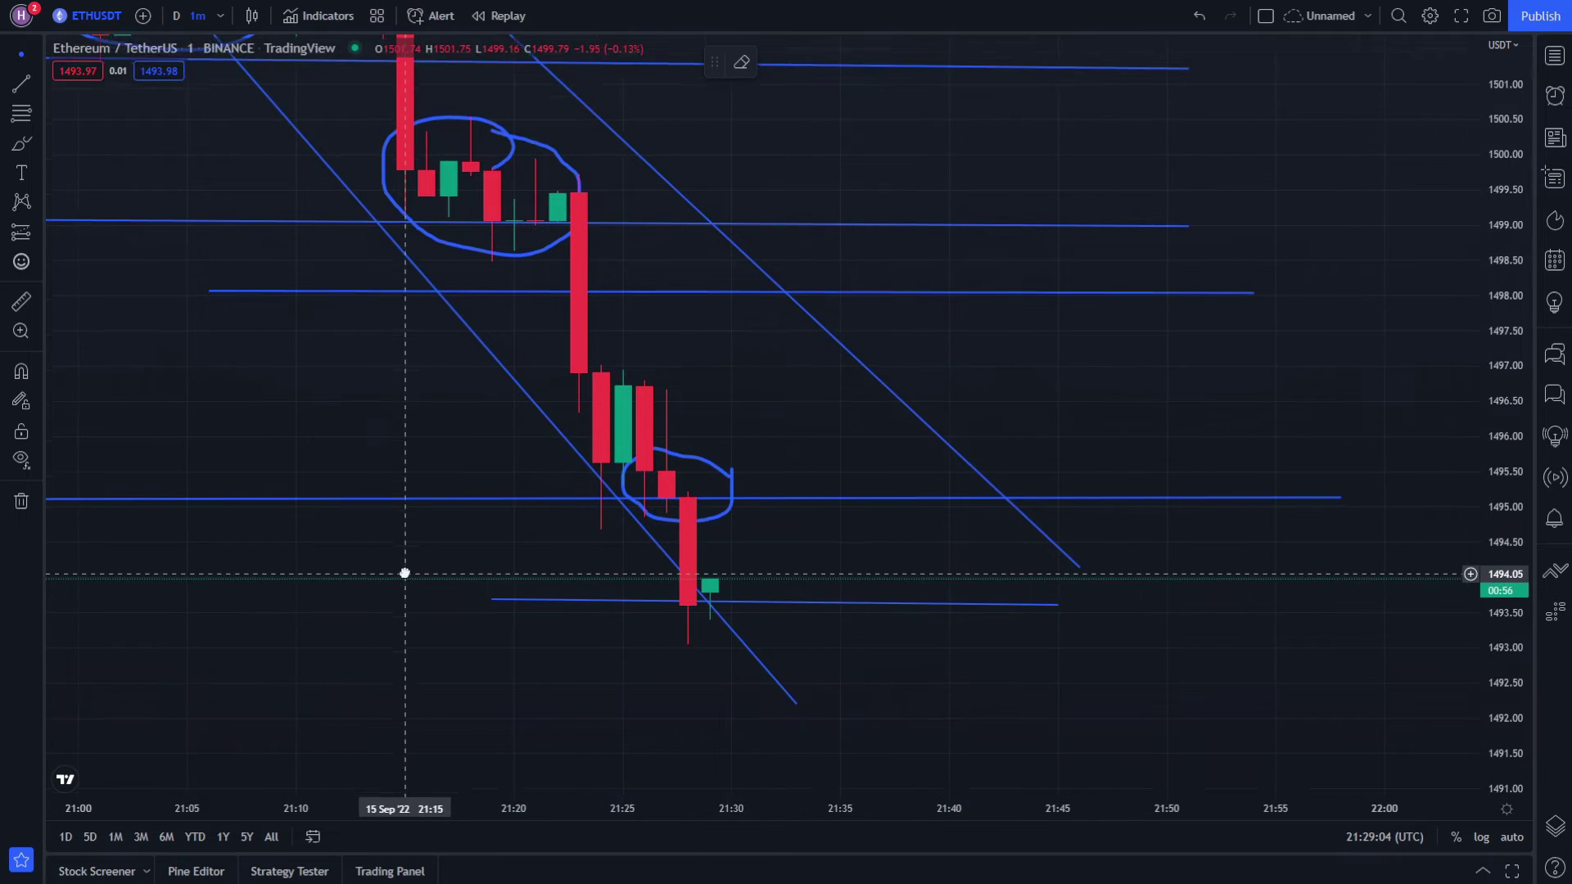
# - Extend the lowest trendline back in time by moving its starting endpoint to about 20:35 at 1493.7, at the circled swing low
pyautogui.moveTo(405, 567); pyautogui.dragTo(1049, 589)
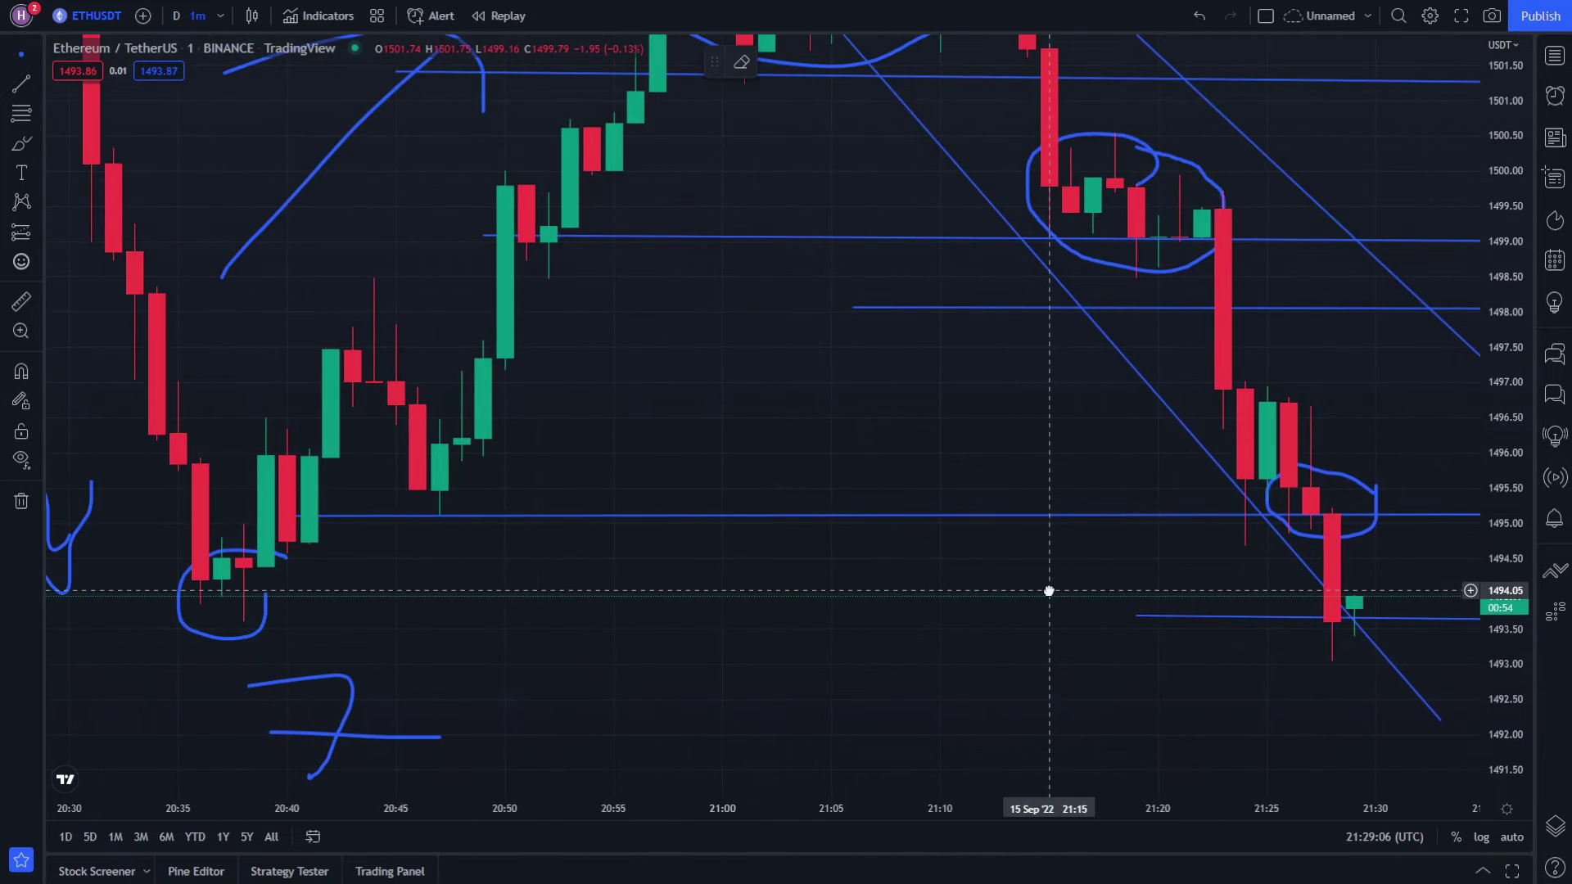
pyautogui.moveTo(896, 809); pyautogui.dragTo(921, 809)
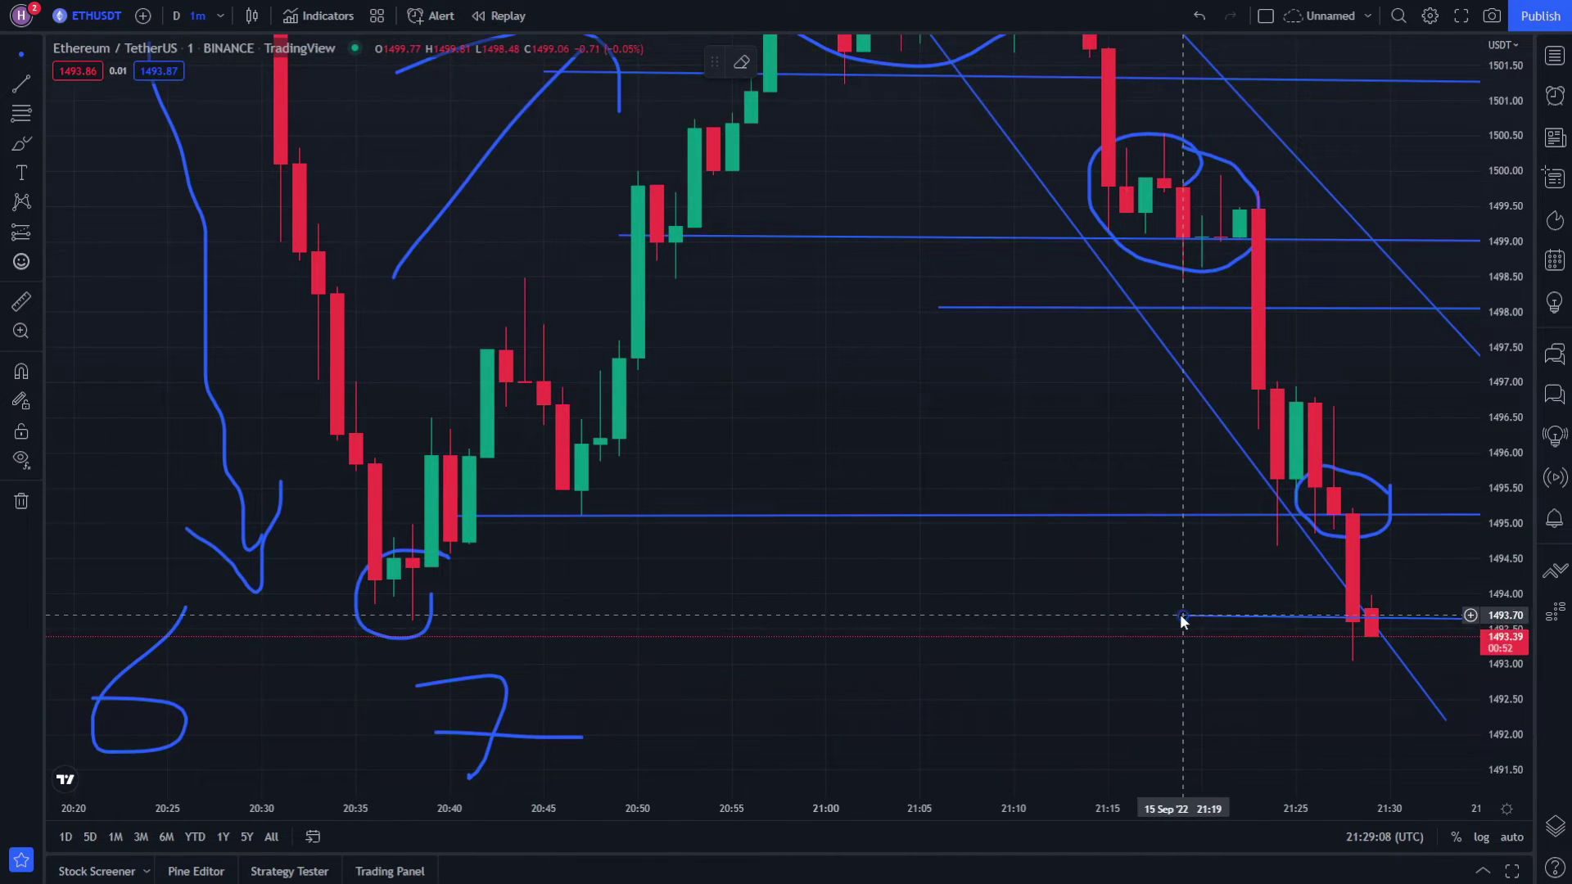
pyautogui.moveTo(1182, 617); pyautogui.dragTo(358, 616)
# - Examine the latest candles around 21:28 to 21:30 against the falling channel, the extended lowest level and the earlier price swings
pyautogui.moveTo(714, 640); pyautogui.dragTo(383, 668)
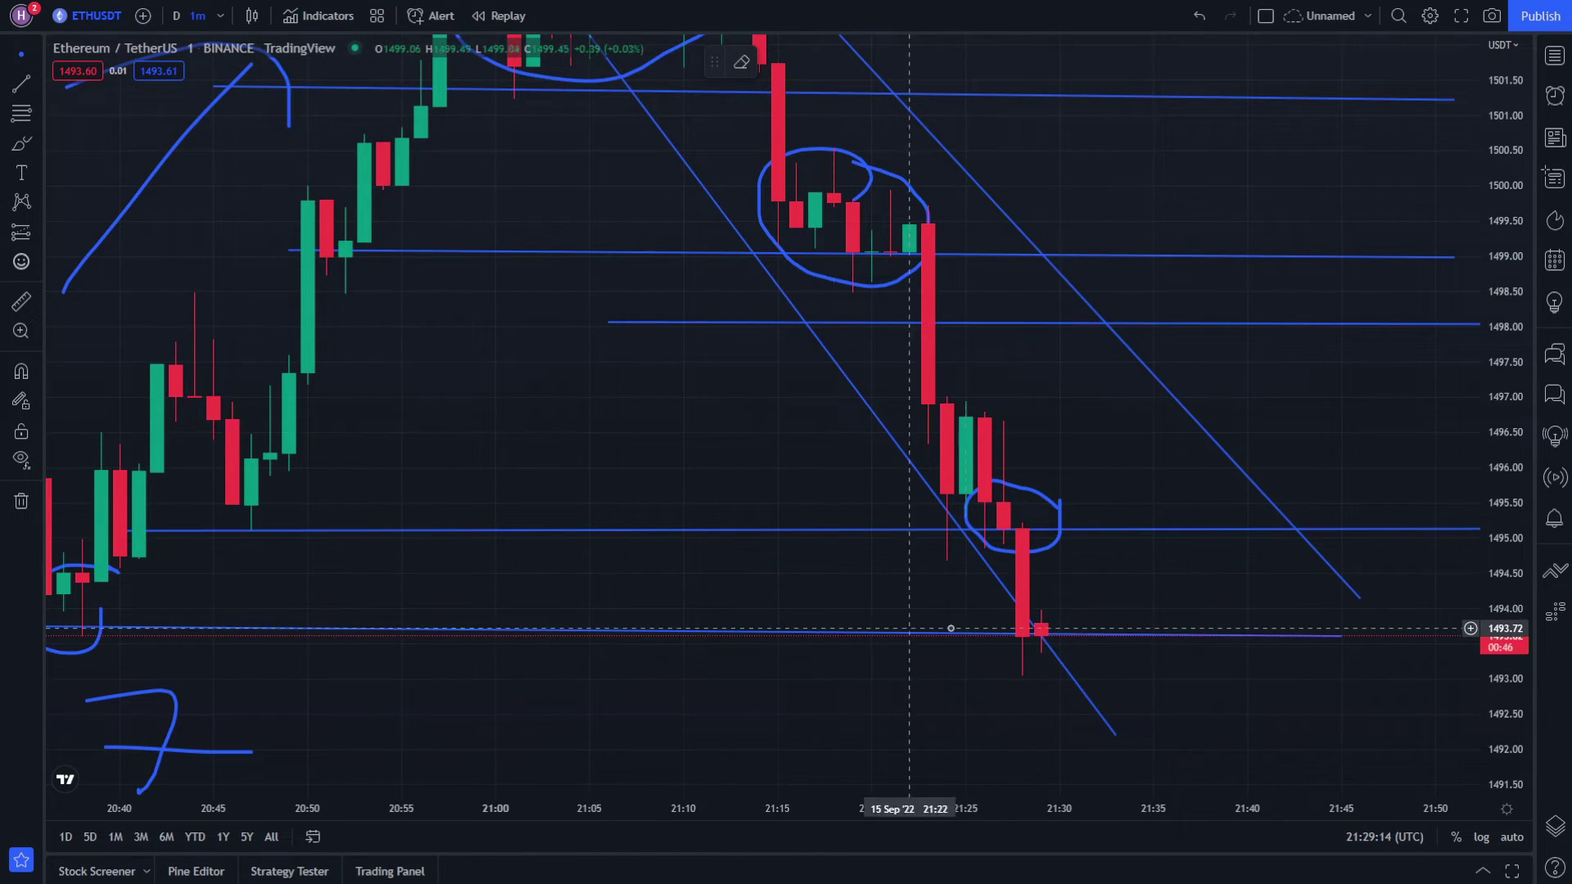
pyautogui.moveTo(1078, 586); pyautogui.dragTo(1002, 642)
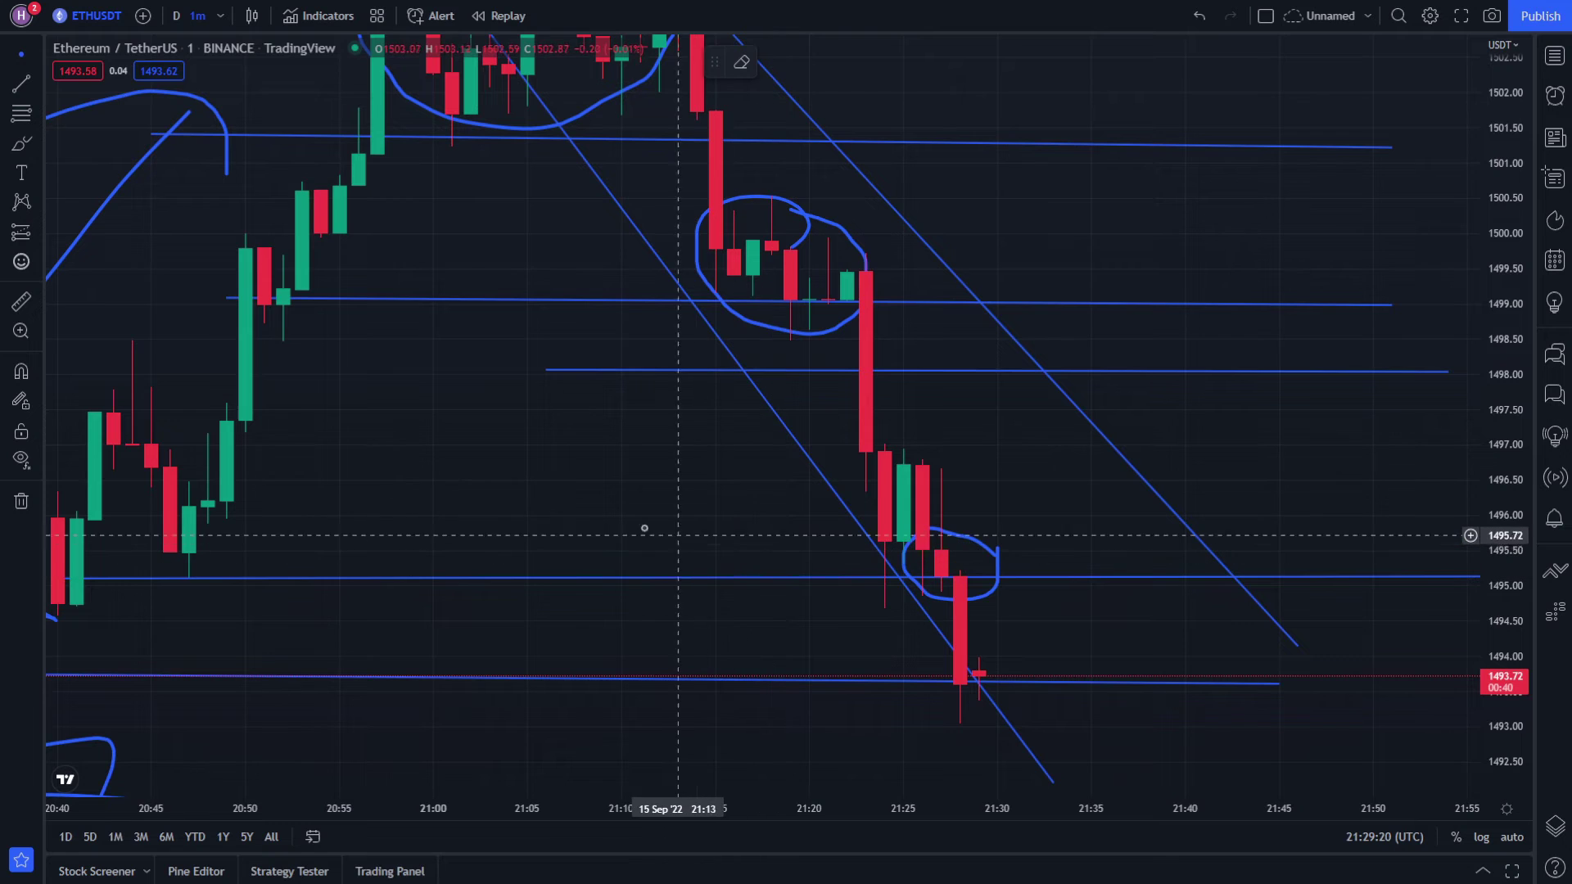
pyautogui.moveTo(585, 483); pyautogui.dragTo(546, 463)
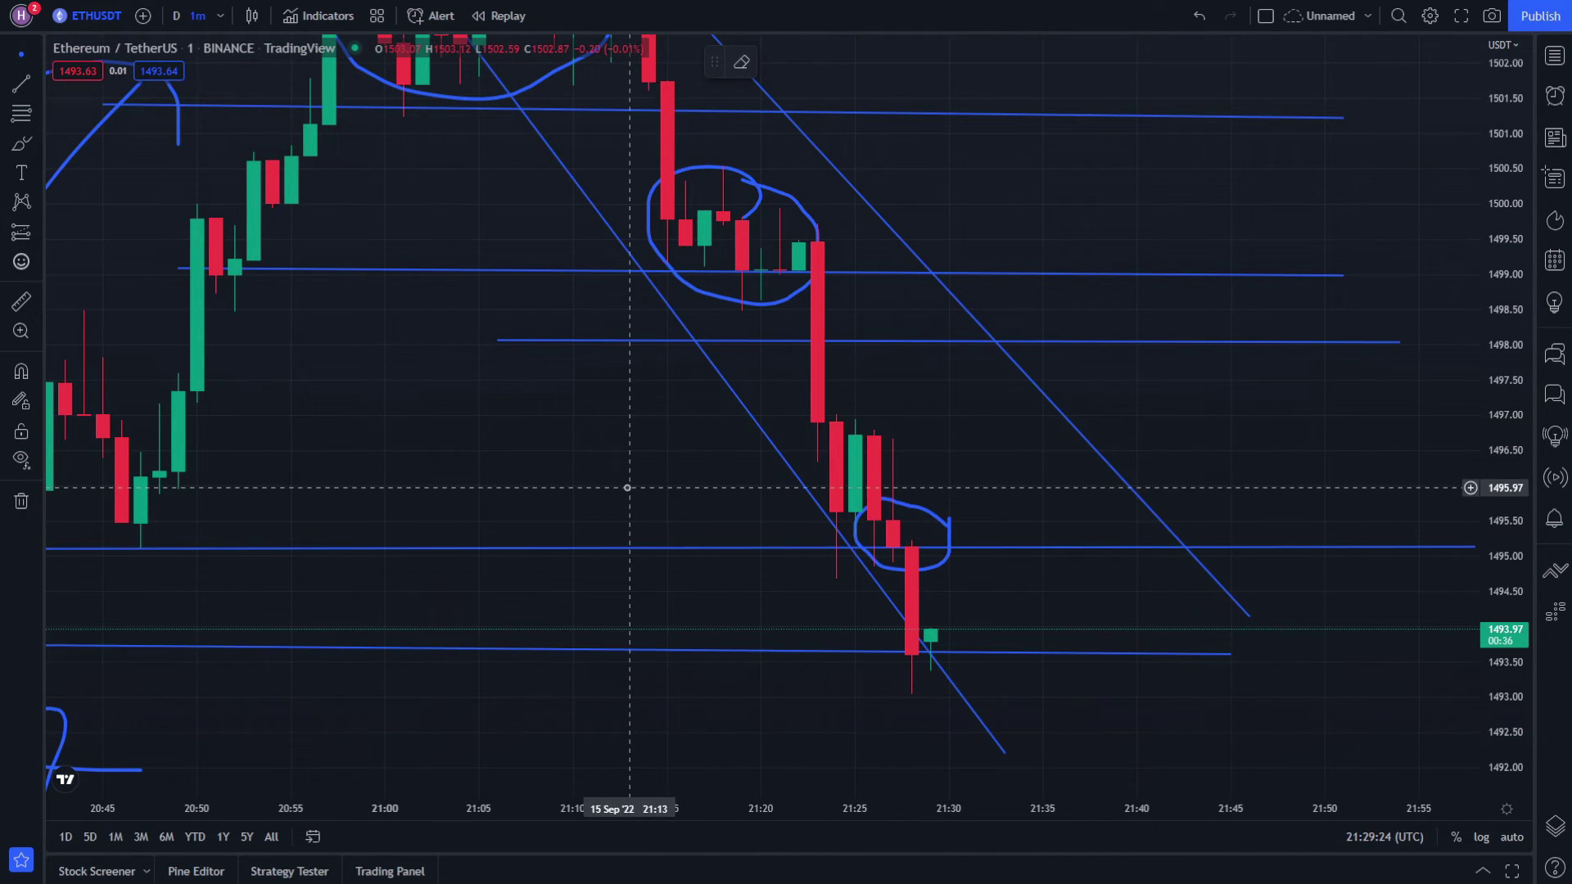
pyautogui.moveTo(627, 488); pyautogui.dragTo(710, 327)
pyautogui.moveTo(761, 488); pyautogui.dragTo(477, 453)
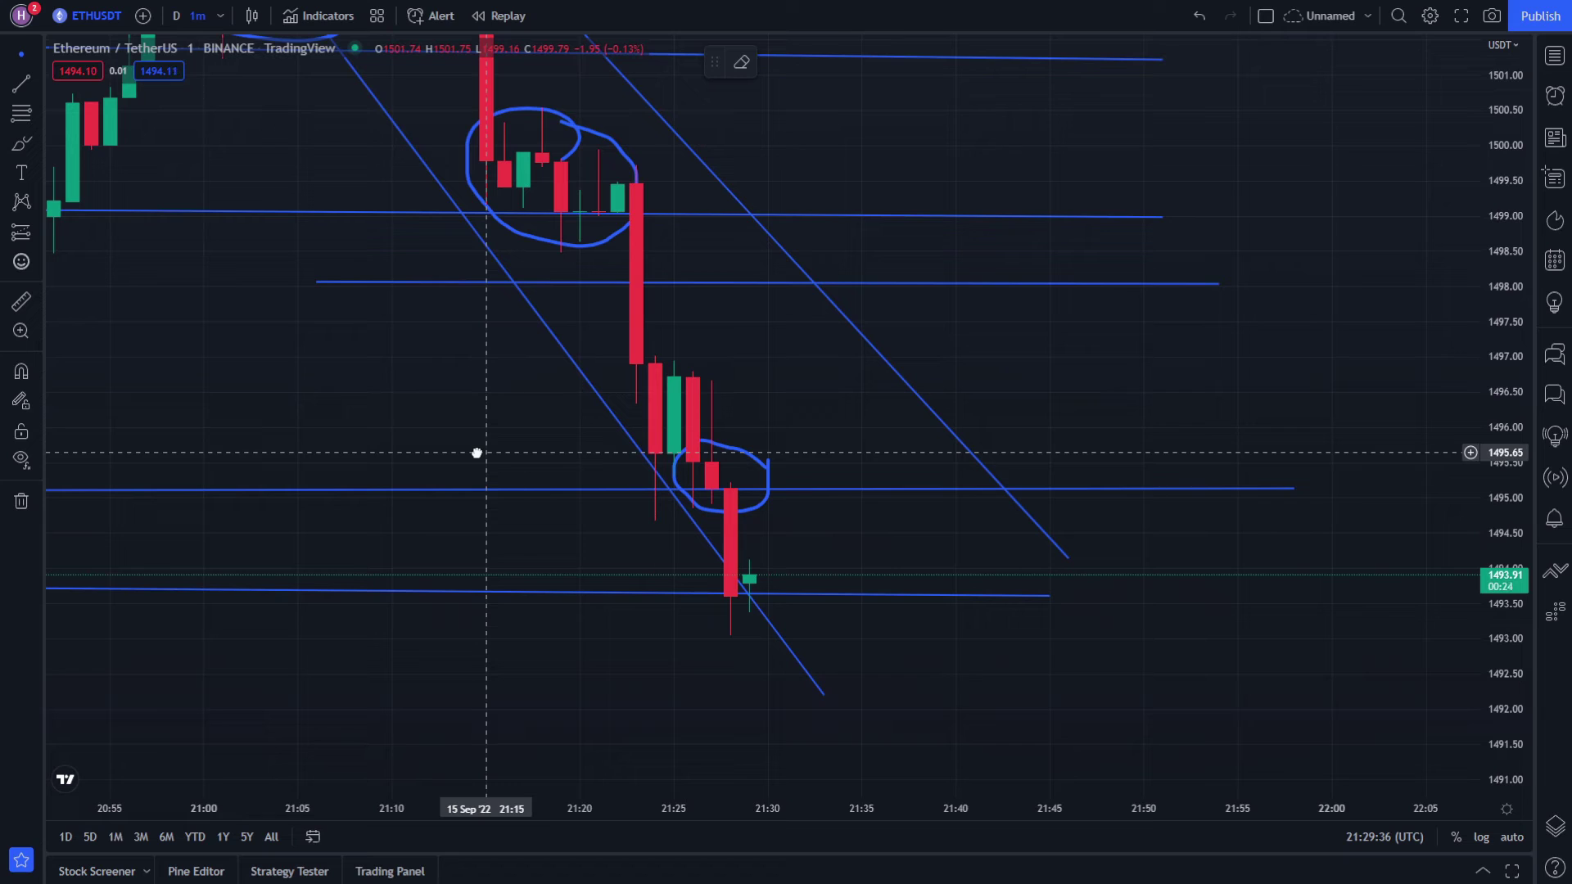
pyautogui.moveTo(477, 452); pyautogui.dragTo(478, 460)
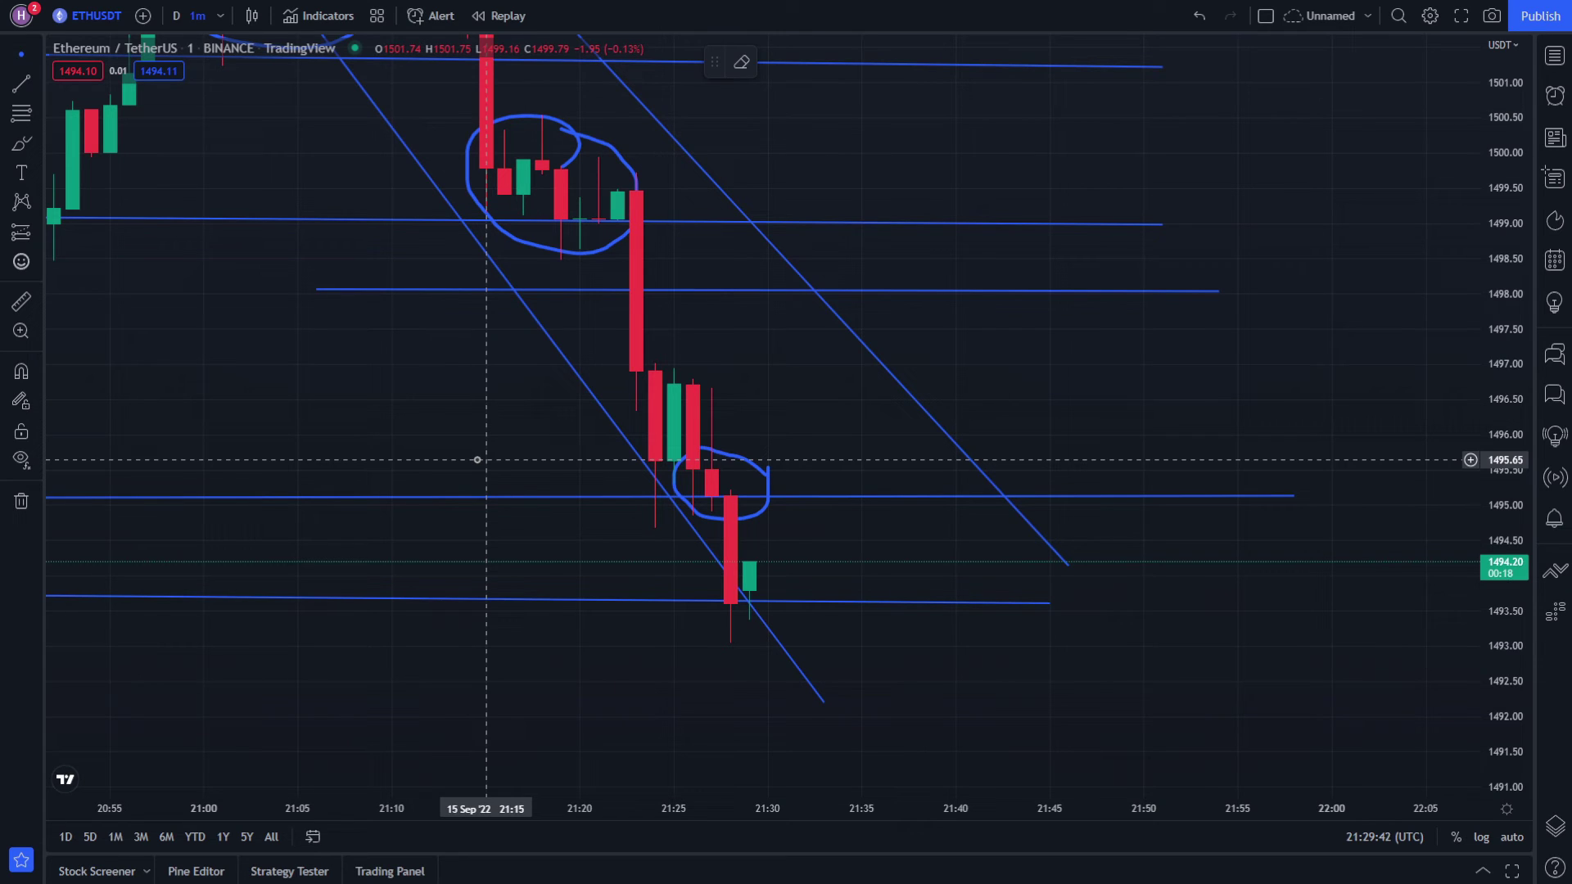
pyautogui.moveTo(478, 460); pyautogui.dragTo(480, 479)
pyautogui.moveTo(747, 808); pyautogui.dragTo(656, 768)
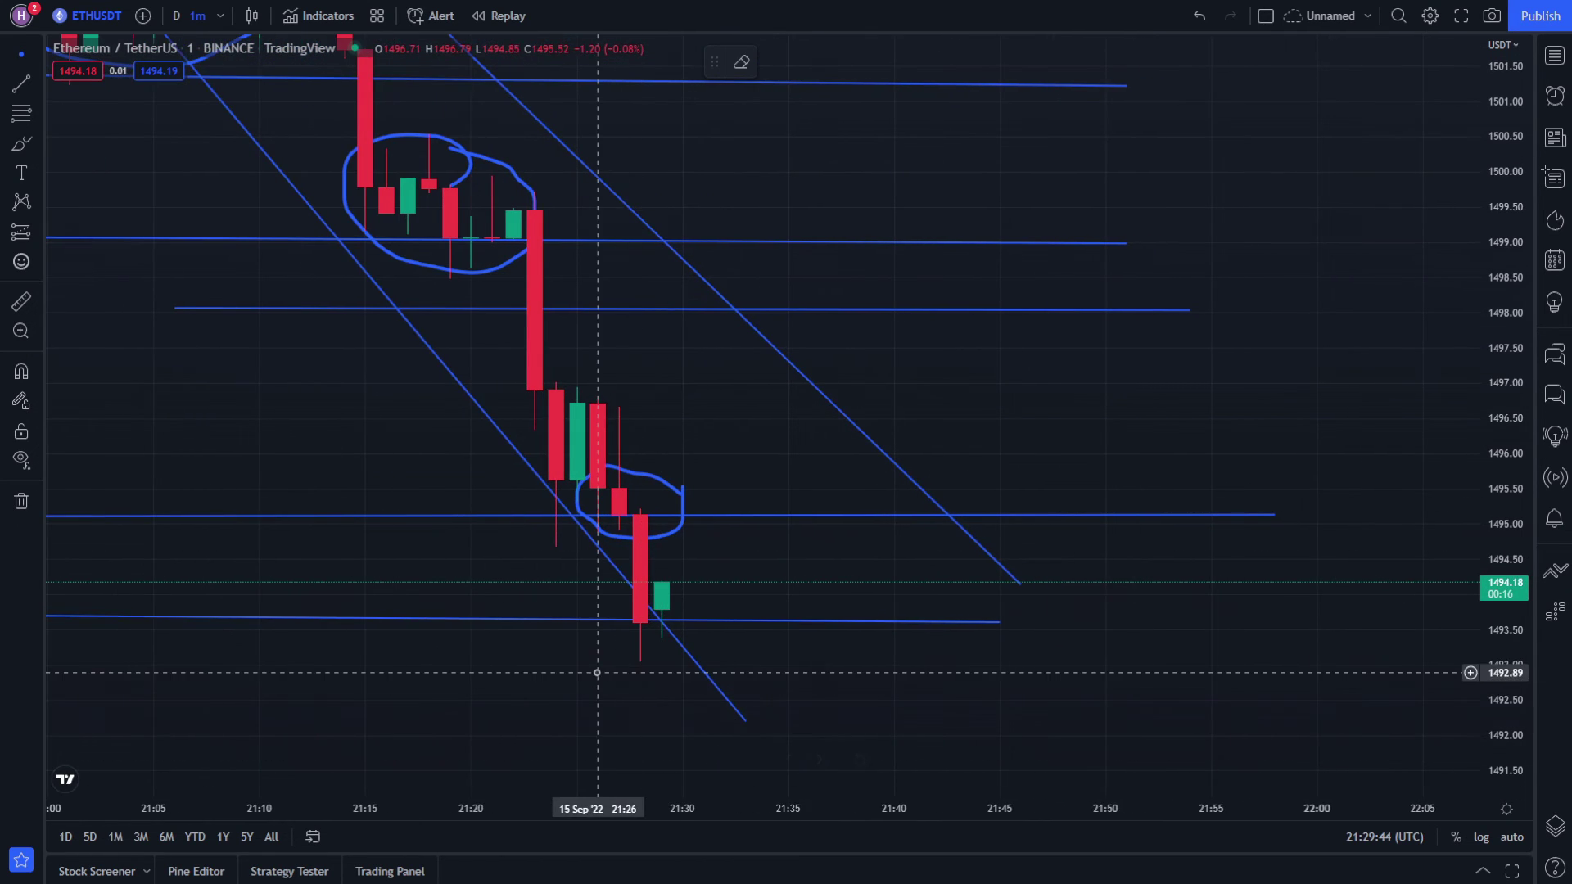
pyautogui.moveTo(597, 672); pyautogui.dragTo(622, 701)
pyautogui.click(573, 628)
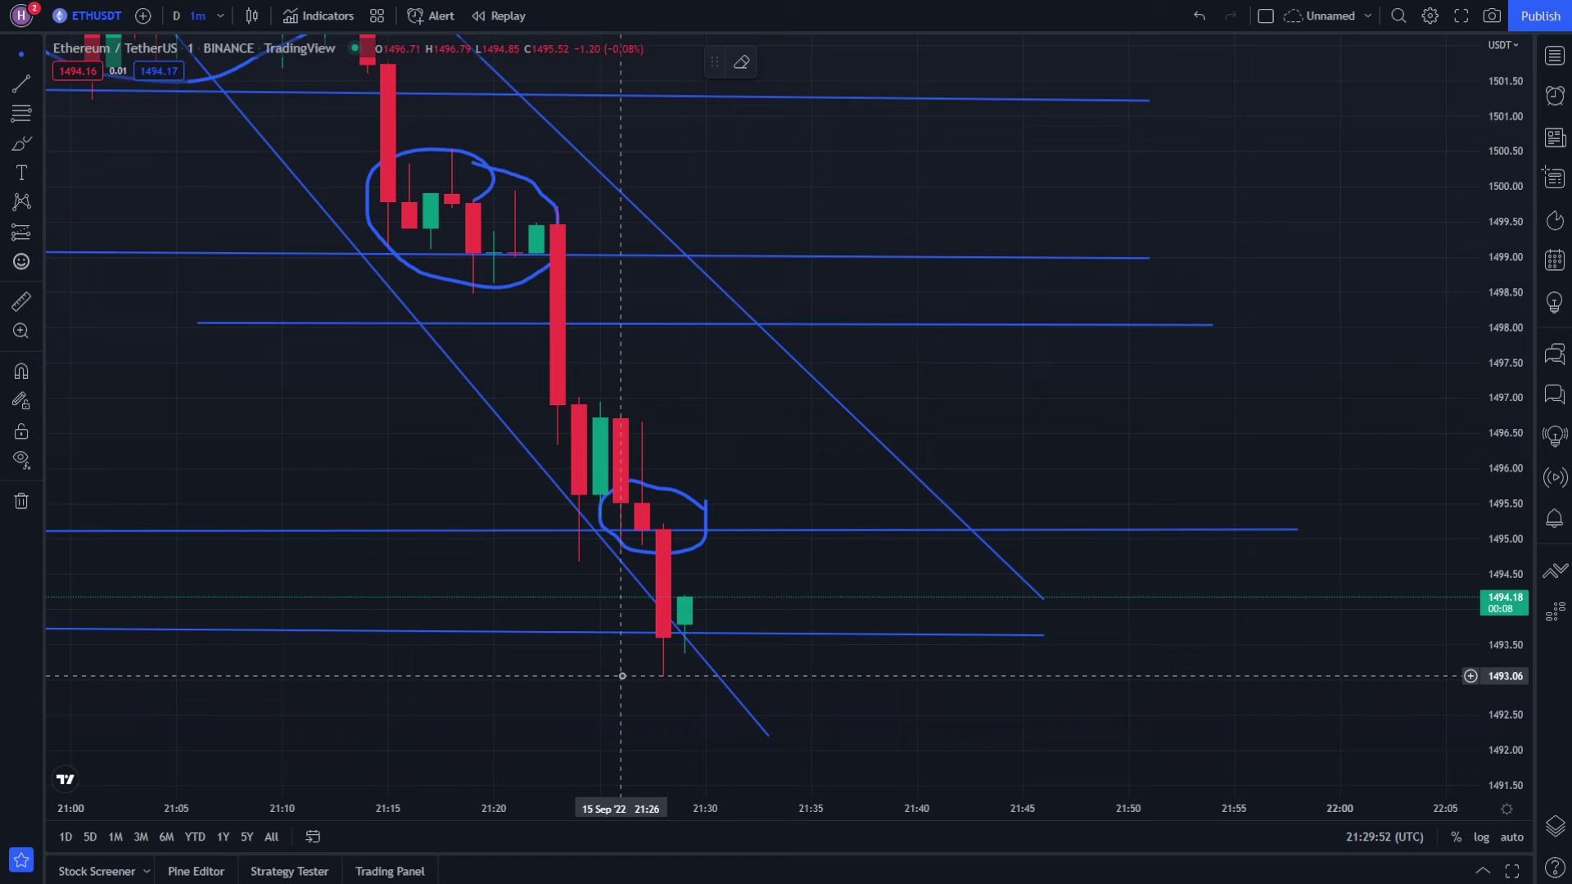
pyautogui.moveTo(623, 676); pyautogui.dragTo(1300, 623)
pyautogui.moveTo(803, 607); pyautogui.dragTo(312, 579)
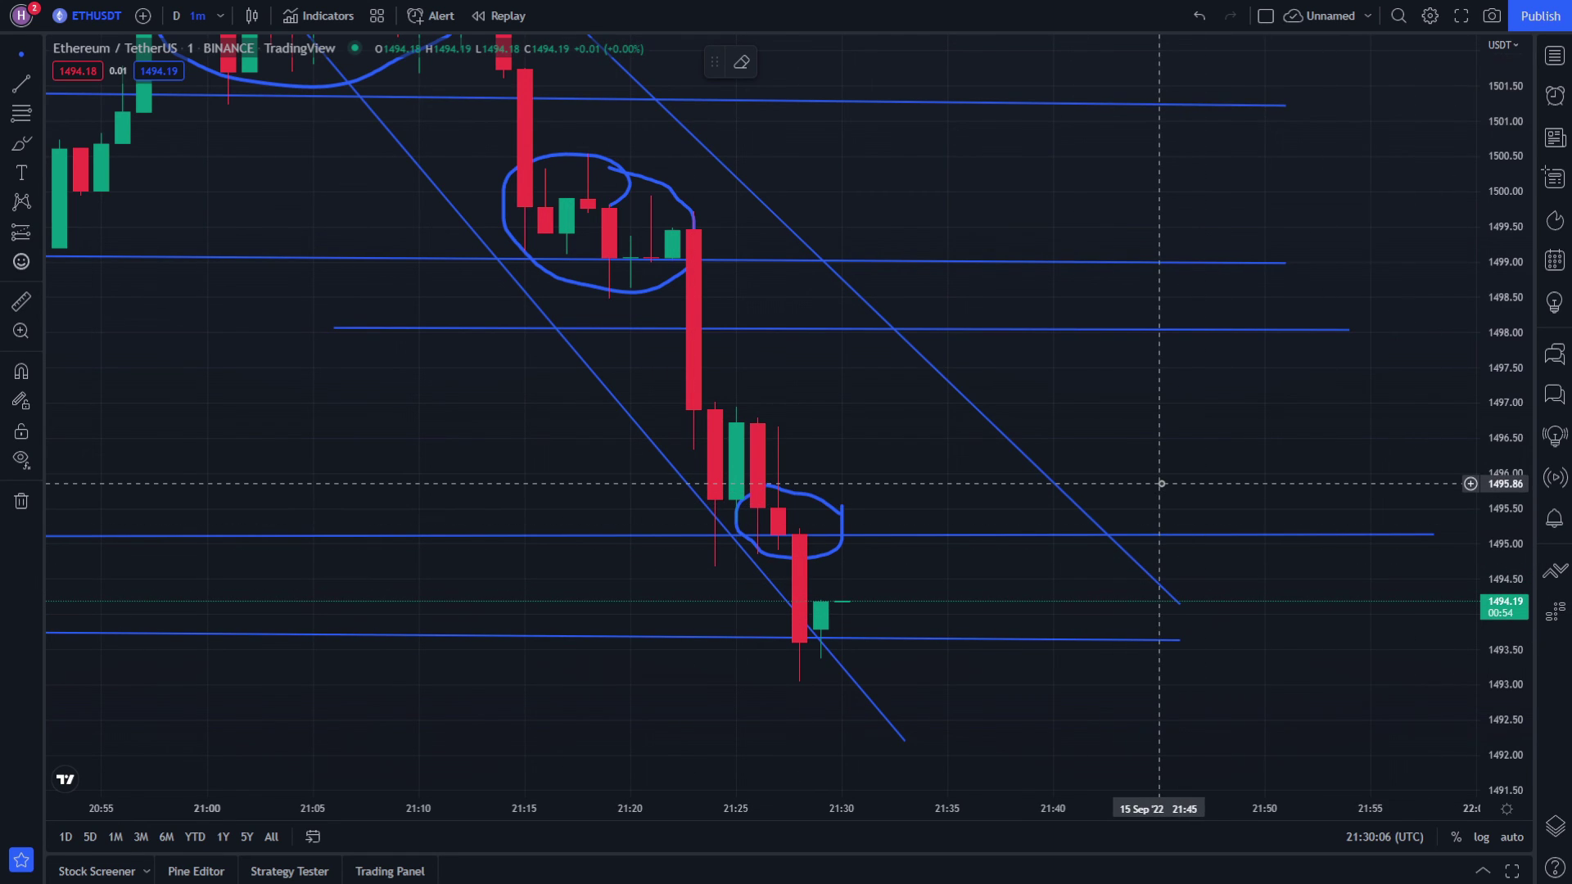
pyautogui.moveTo(1162, 497); pyautogui.dragTo(1254, 570)
pyautogui.moveTo(940, 808); pyautogui.dragTo(975, 804)
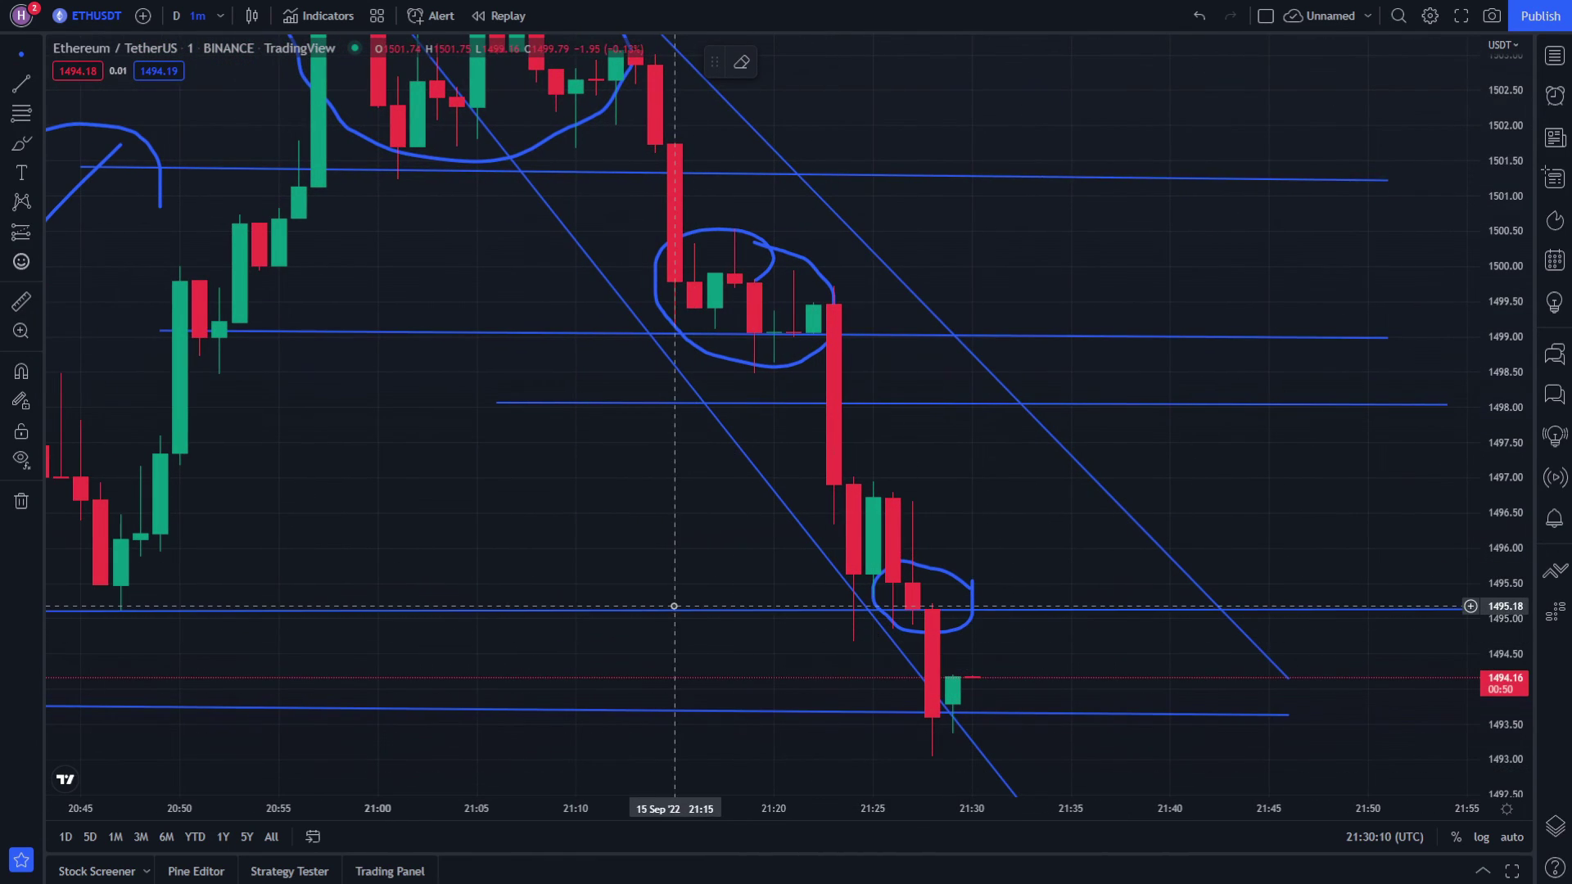
pyautogui.moveTo(674, 603); pyautogui.dragTo(896, 622)
pyautogui.moveTo(748, 571); pyautogui.dragTo(650, 526)
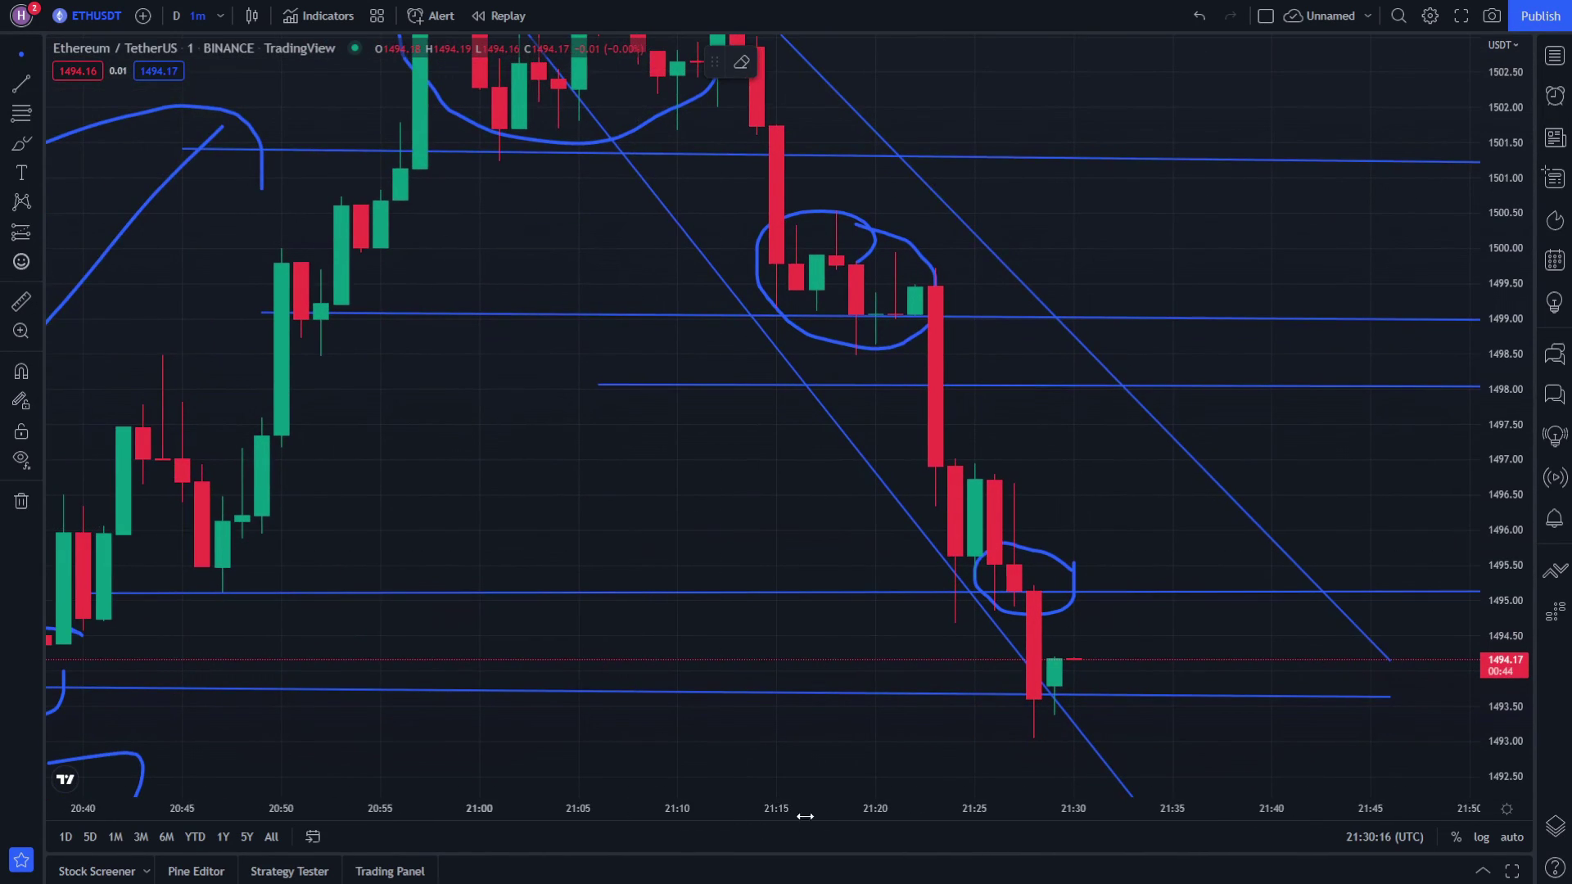